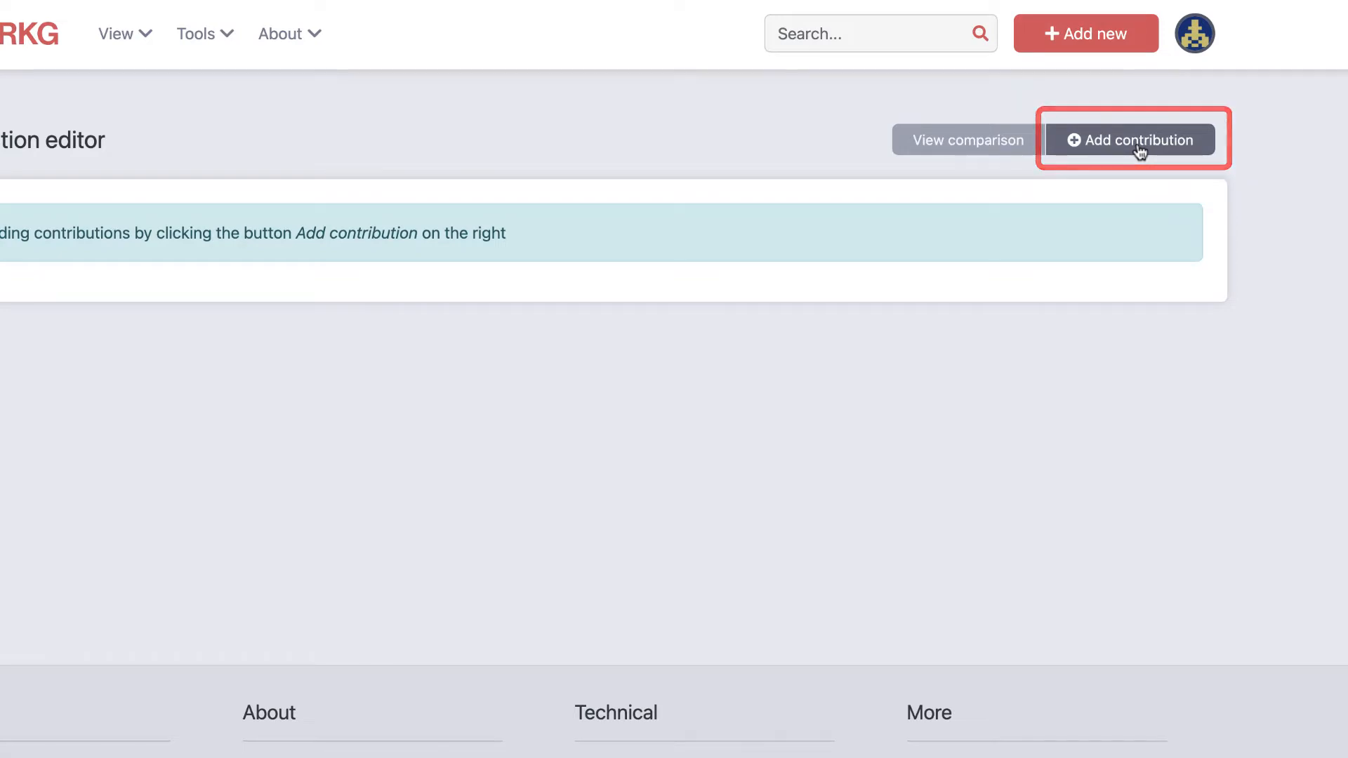
Step: Start a new paper contribution for "Very Deep Convolutional Networks for Large-Scale Image Recognition" and fill its metadata from the matching title suggestion
{"action": "left_click", "coordinate": [1139, 147]}
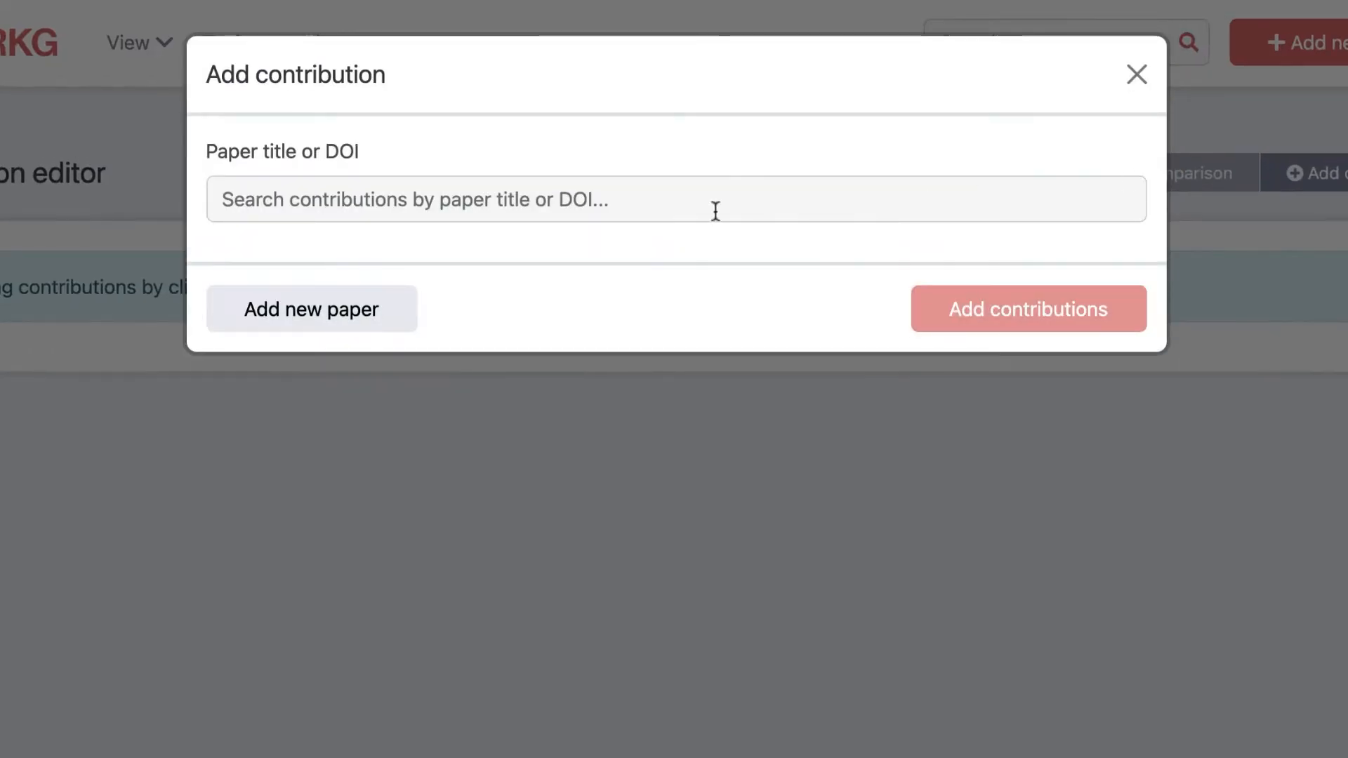
{"action": "left_click", "coordinate": [565, 211]}
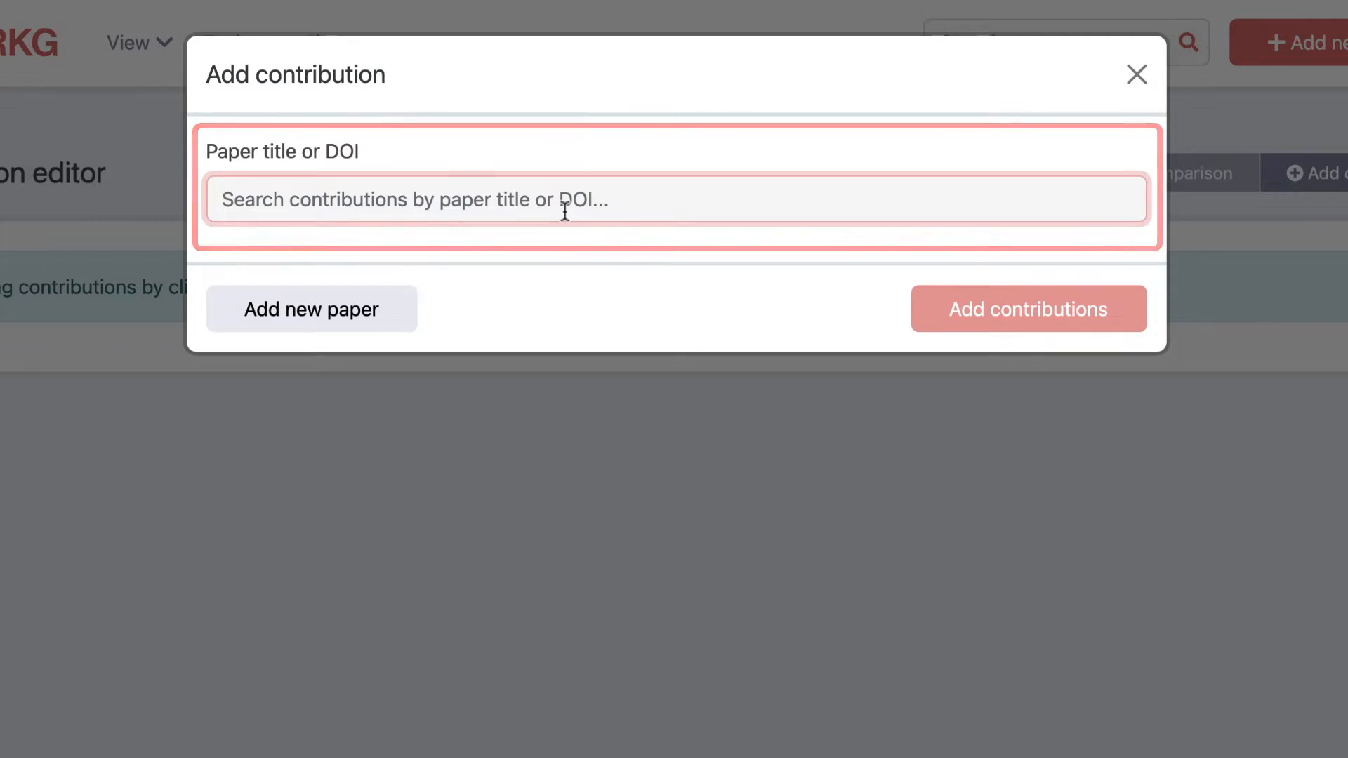
{"action": "type", "text": "Very Deep Convolutional Networks for Large-Scale Image Recognition"}
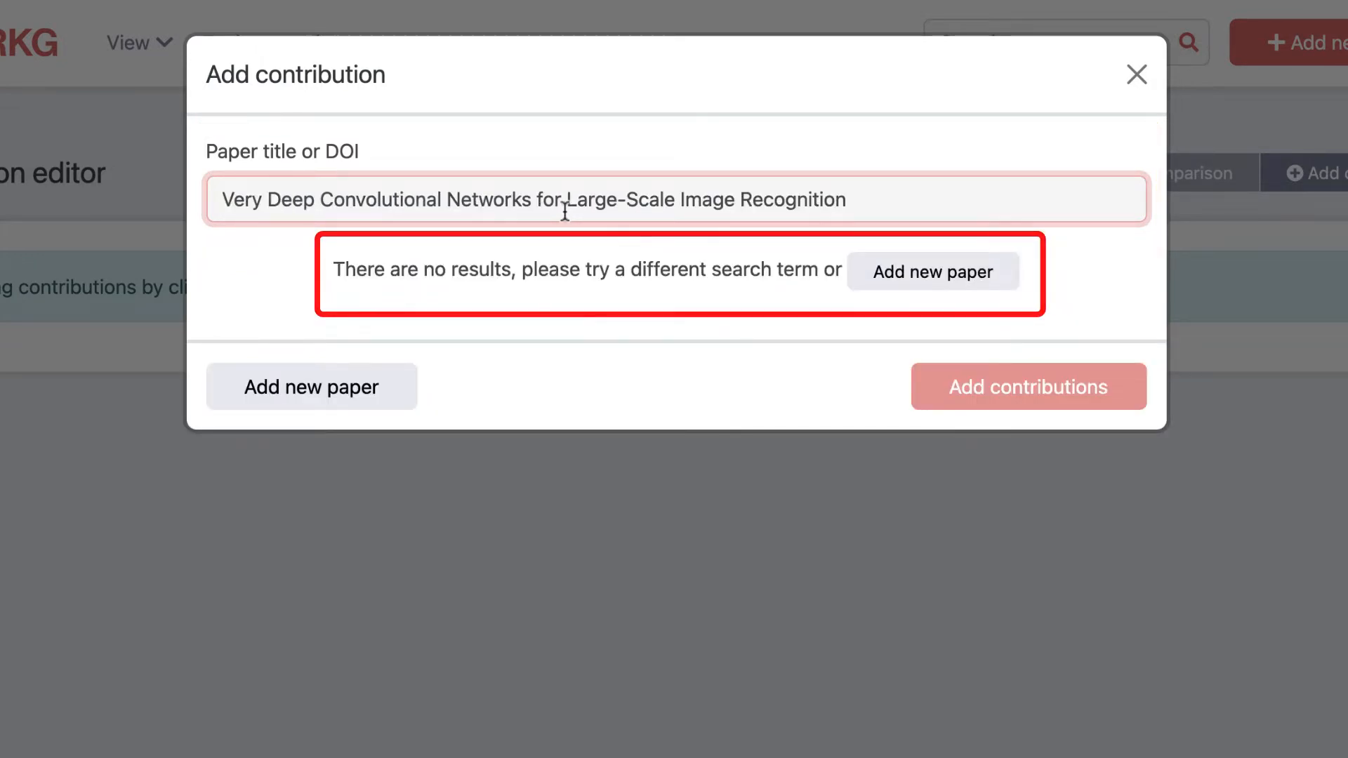
{"action": "left_click", "coordinate": [885, 272]}
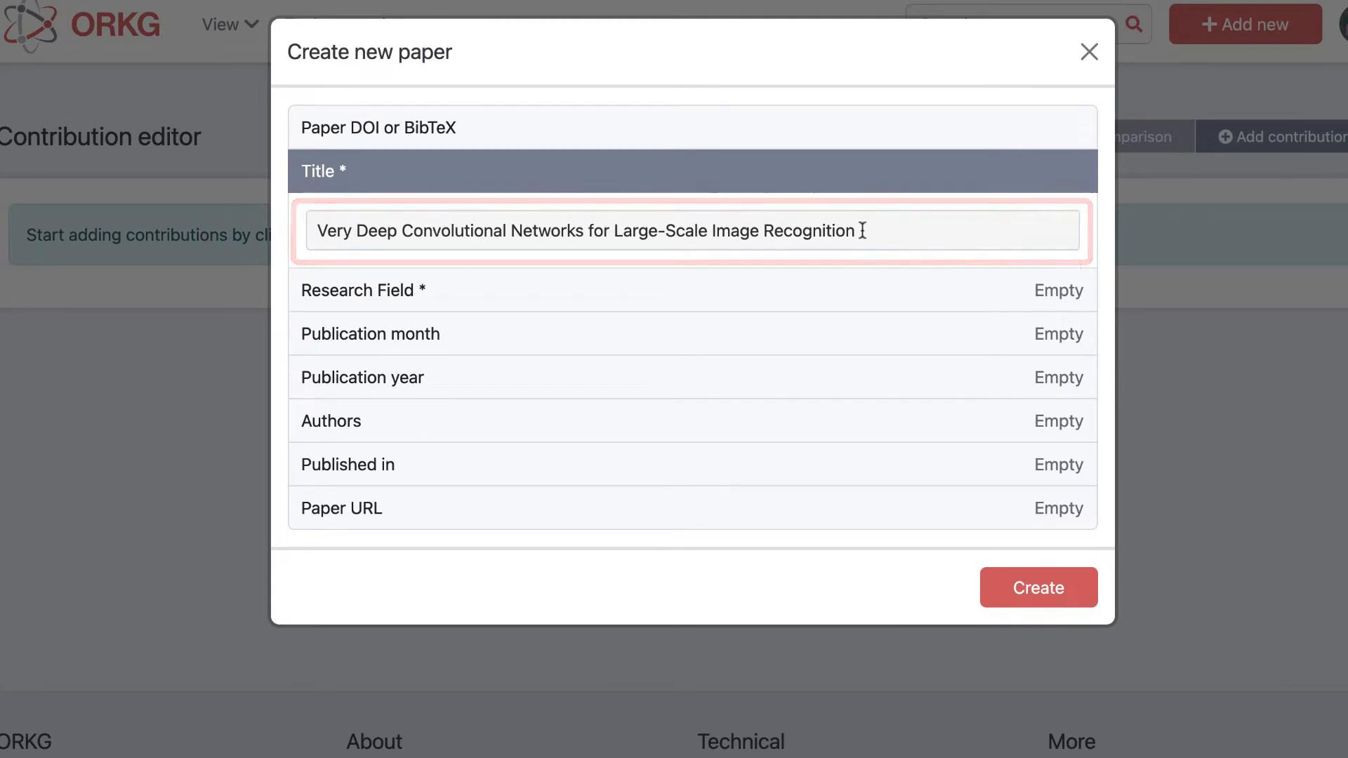
{"action": "left_click", "coordinate": [863, 230]}
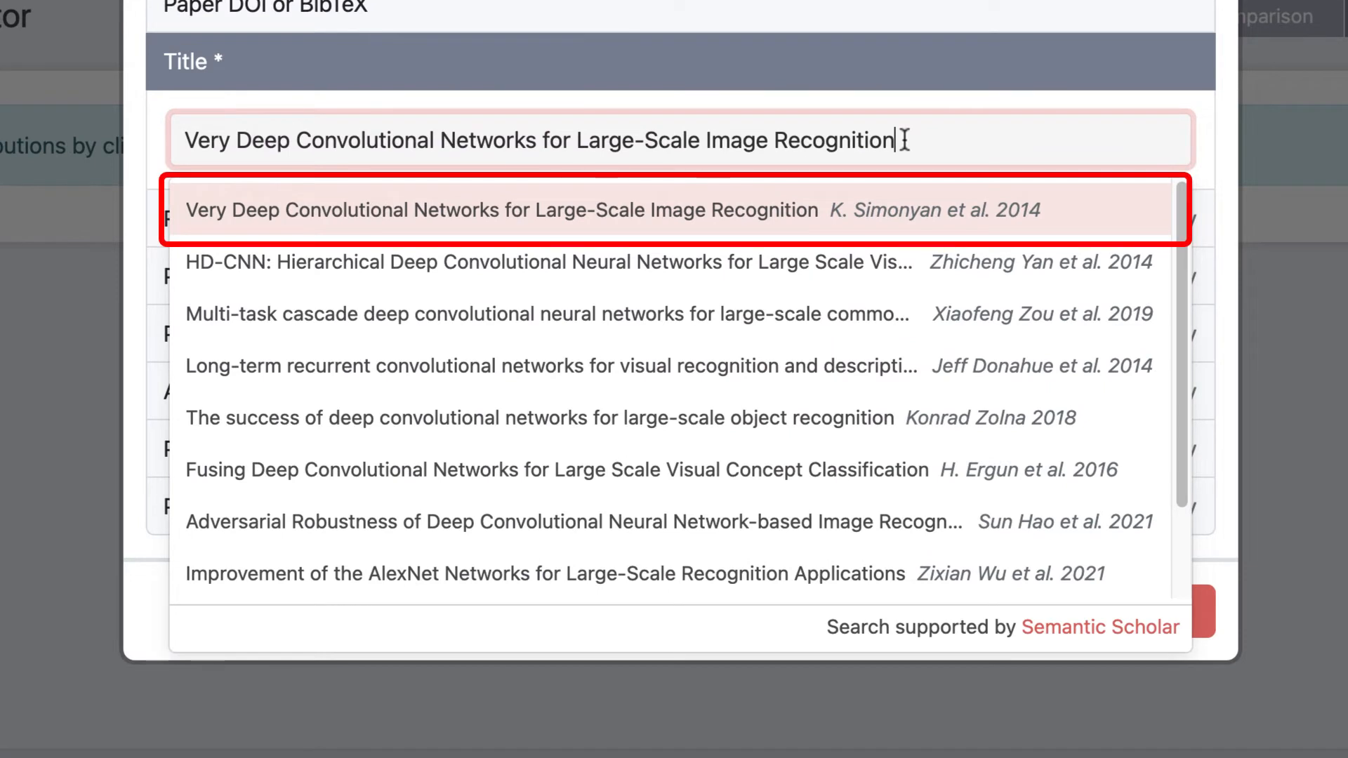
{"action": "left_click", "coordinate": [631, 220]}
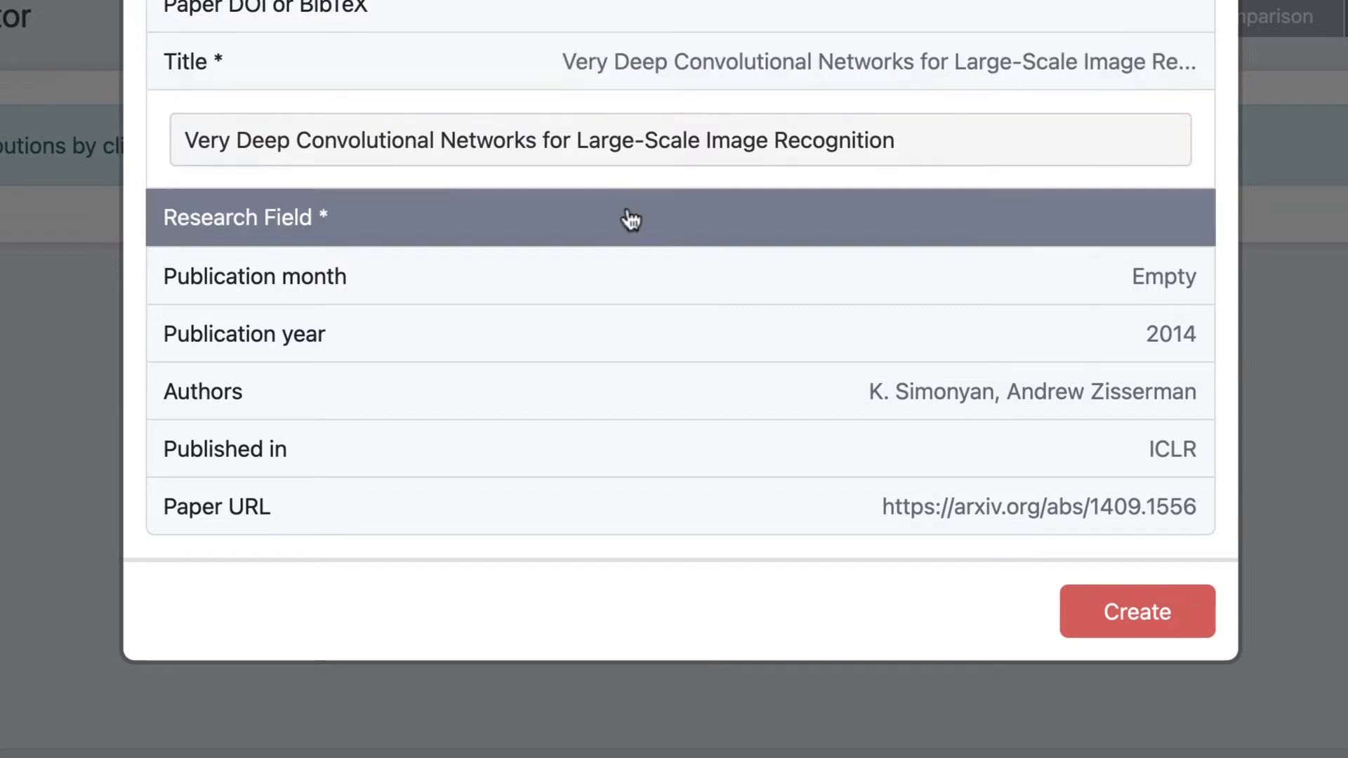
Step: Set the research field to Computer Sciences under Physical Sciences & Mathematics and create the paper
{"action": "left_click", "coordinate": [631, 220]}
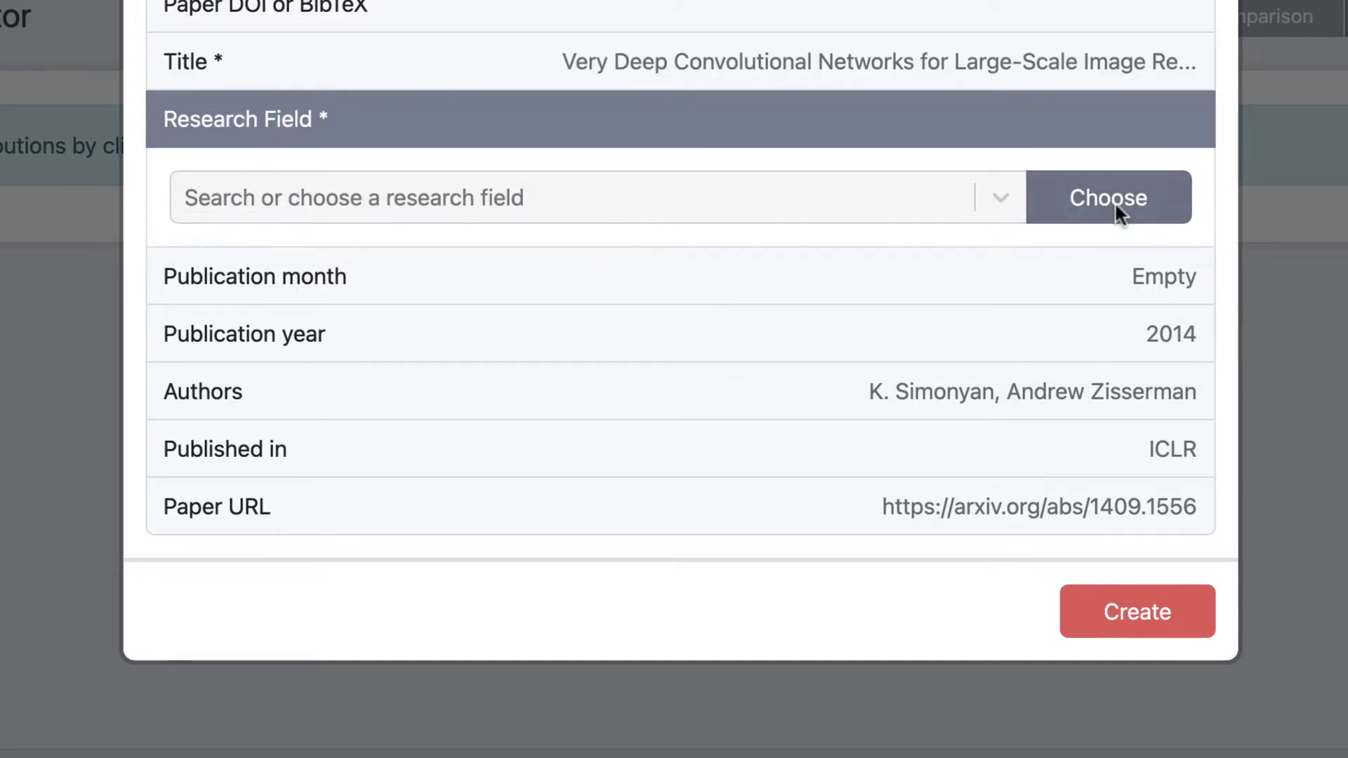
{"action": "left_click", "coordinate": [1107, 208]}
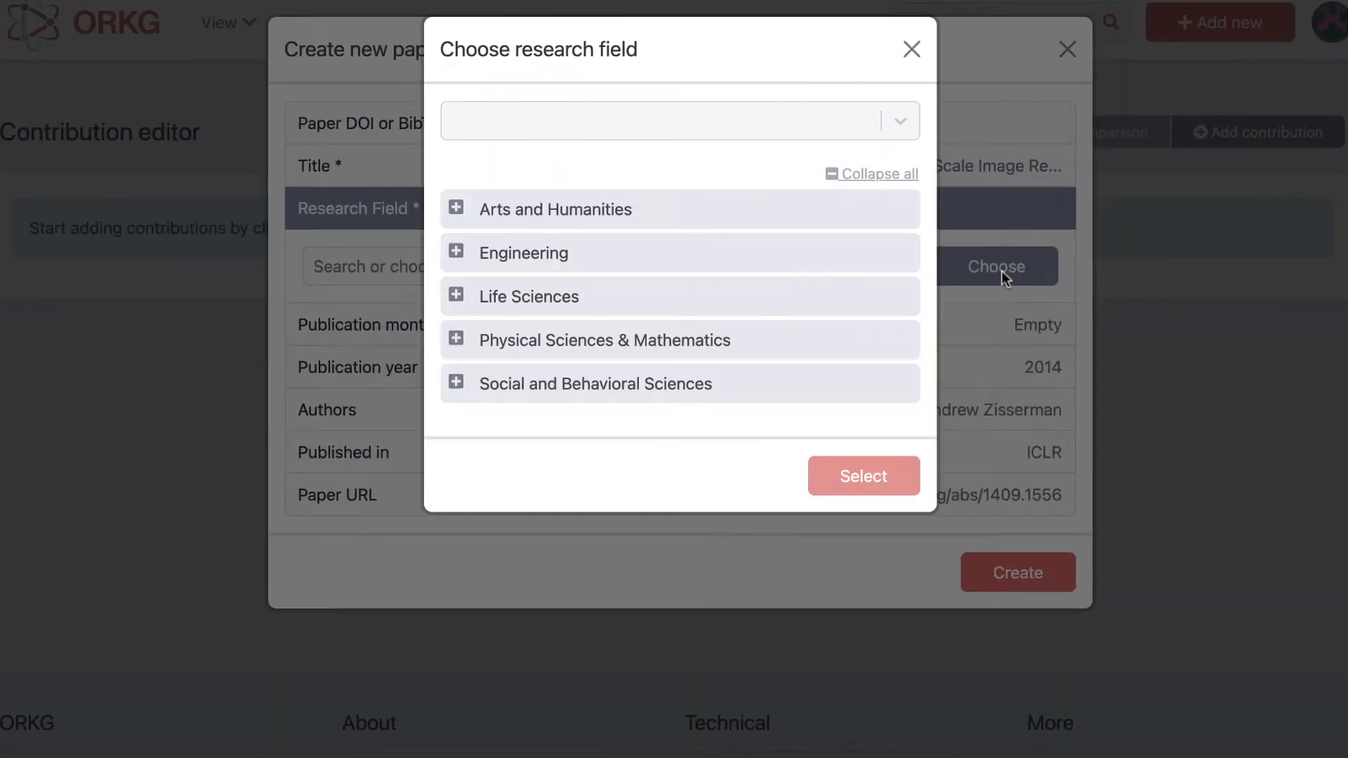
{"action": "left_click", "coordinate": [469, 342]}
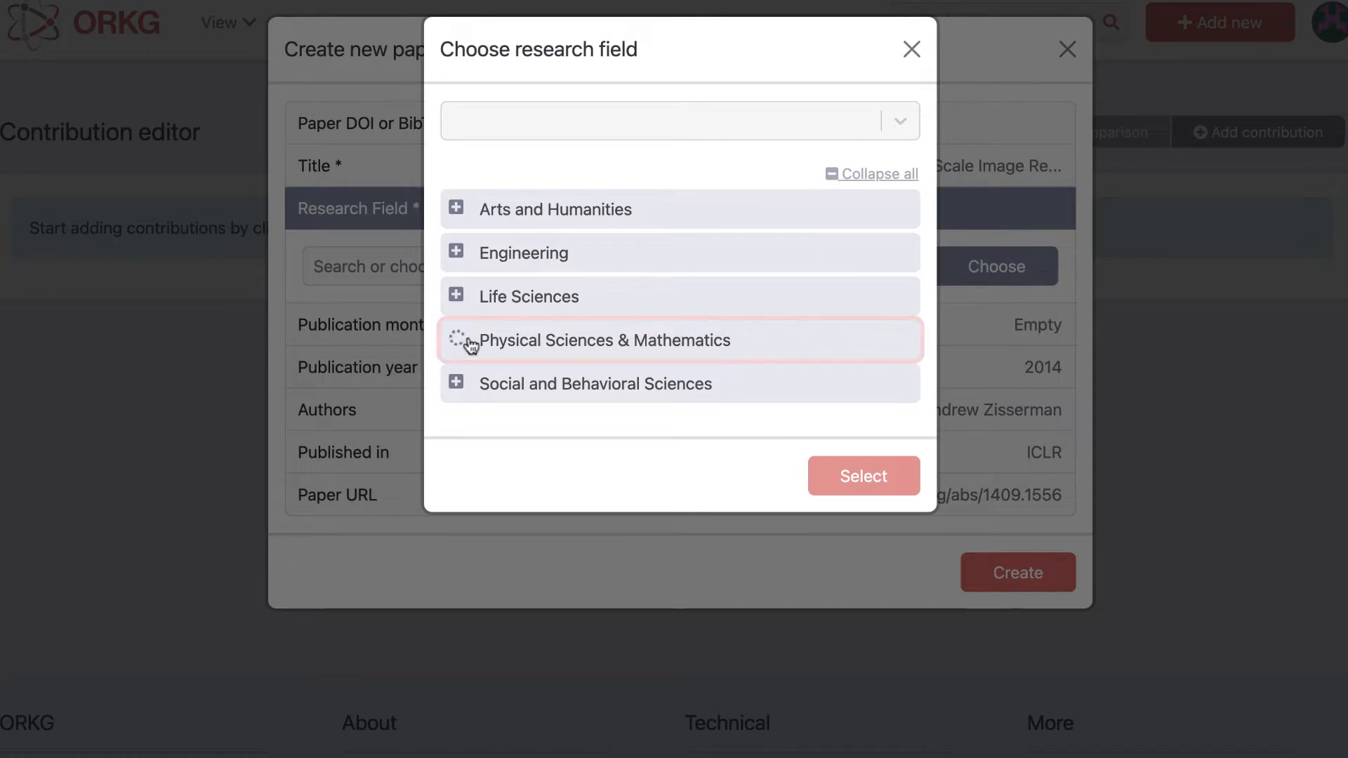
{"action": "left_click", "coordinate": [599, 514]}
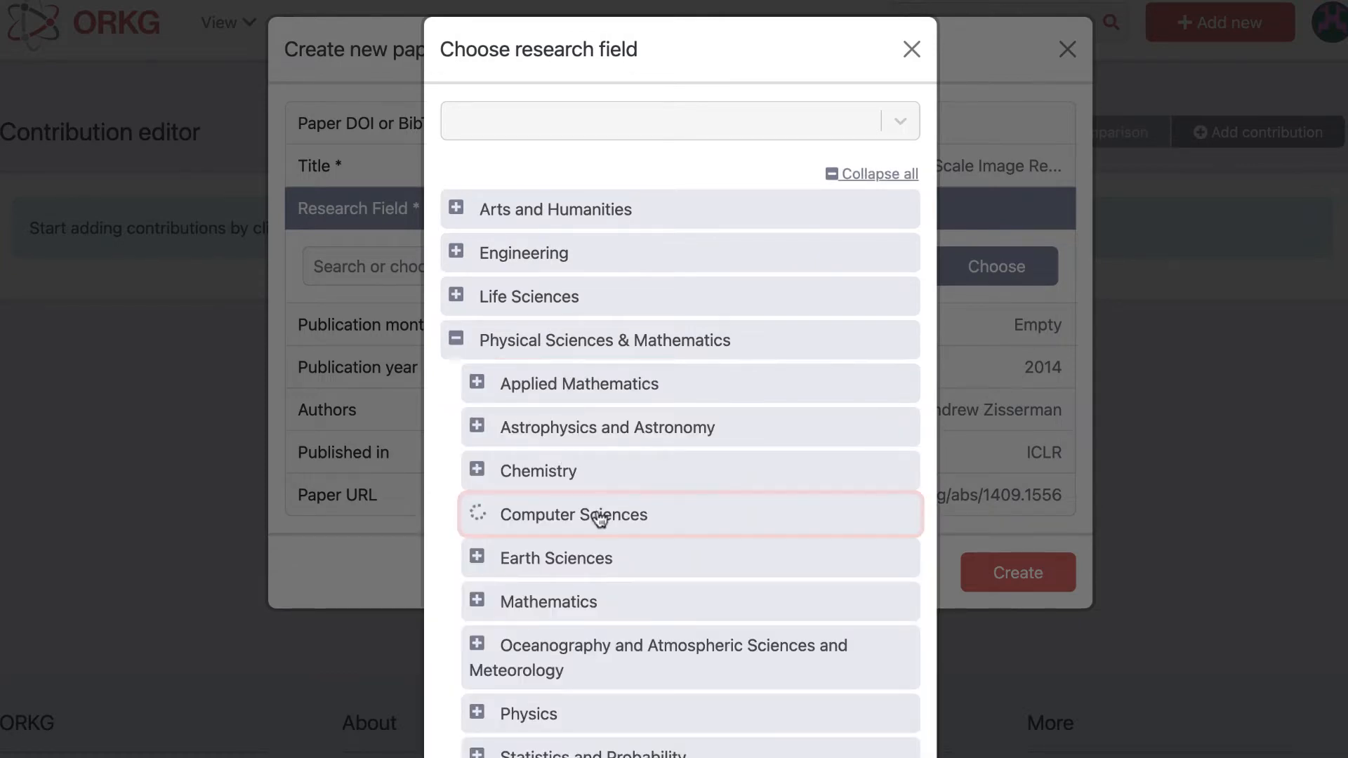
{"action": "scroll", "coordinate": [602, 497], "scroll_direction": "down", "scroll_amount": 10}
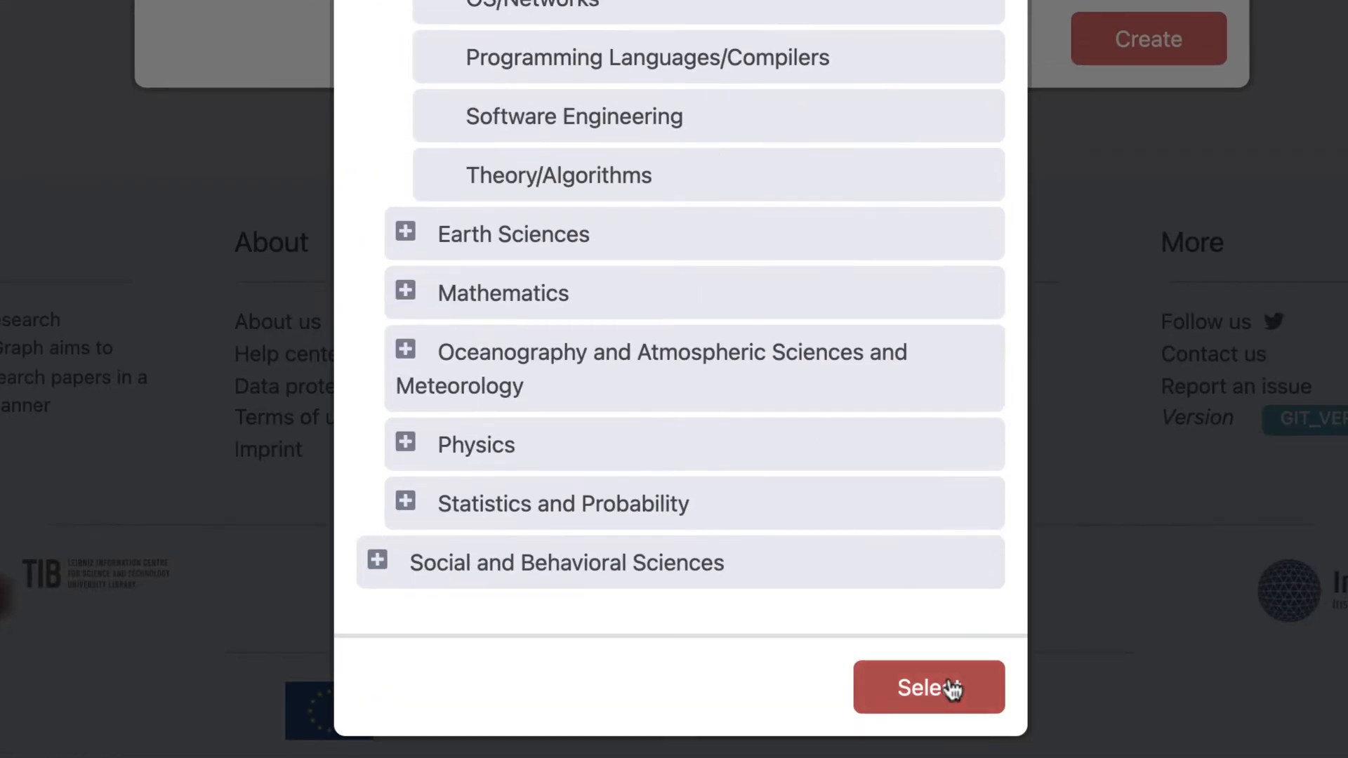
{"action": "left_click", "coordinate": [953, 690]}
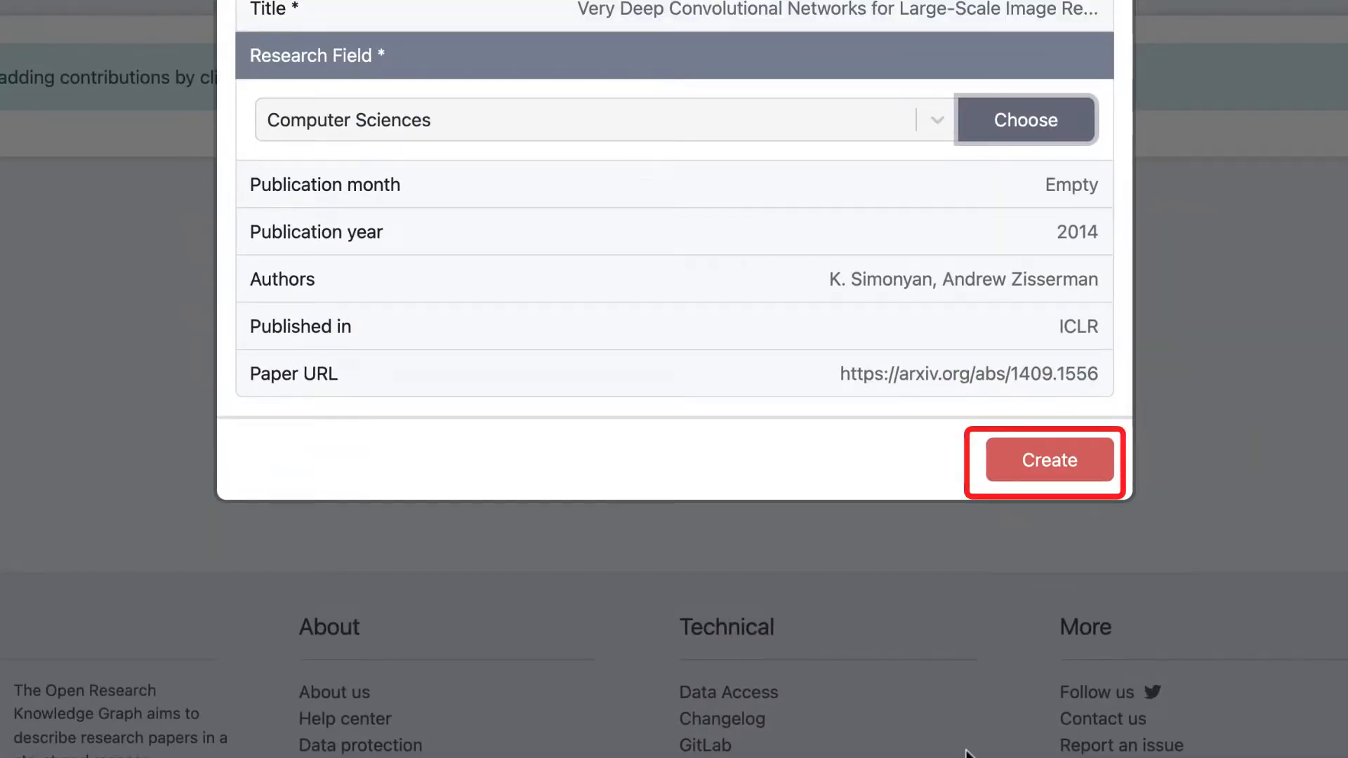
{"action": "left_click", "coordinate": [1064, 464]}
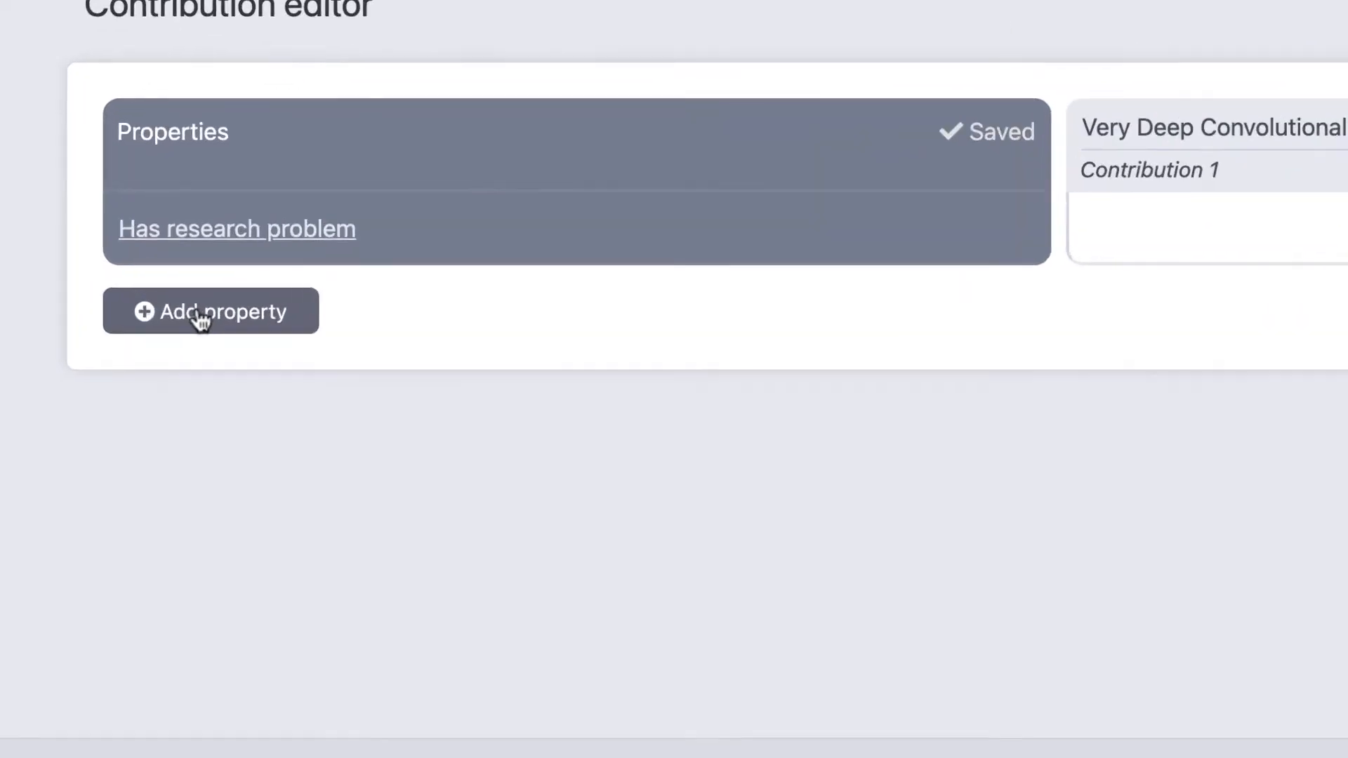
Step: Add the existing property "Extra training data" to the contribution table
{"action": "left_click", "coordinate": [177, 228]}
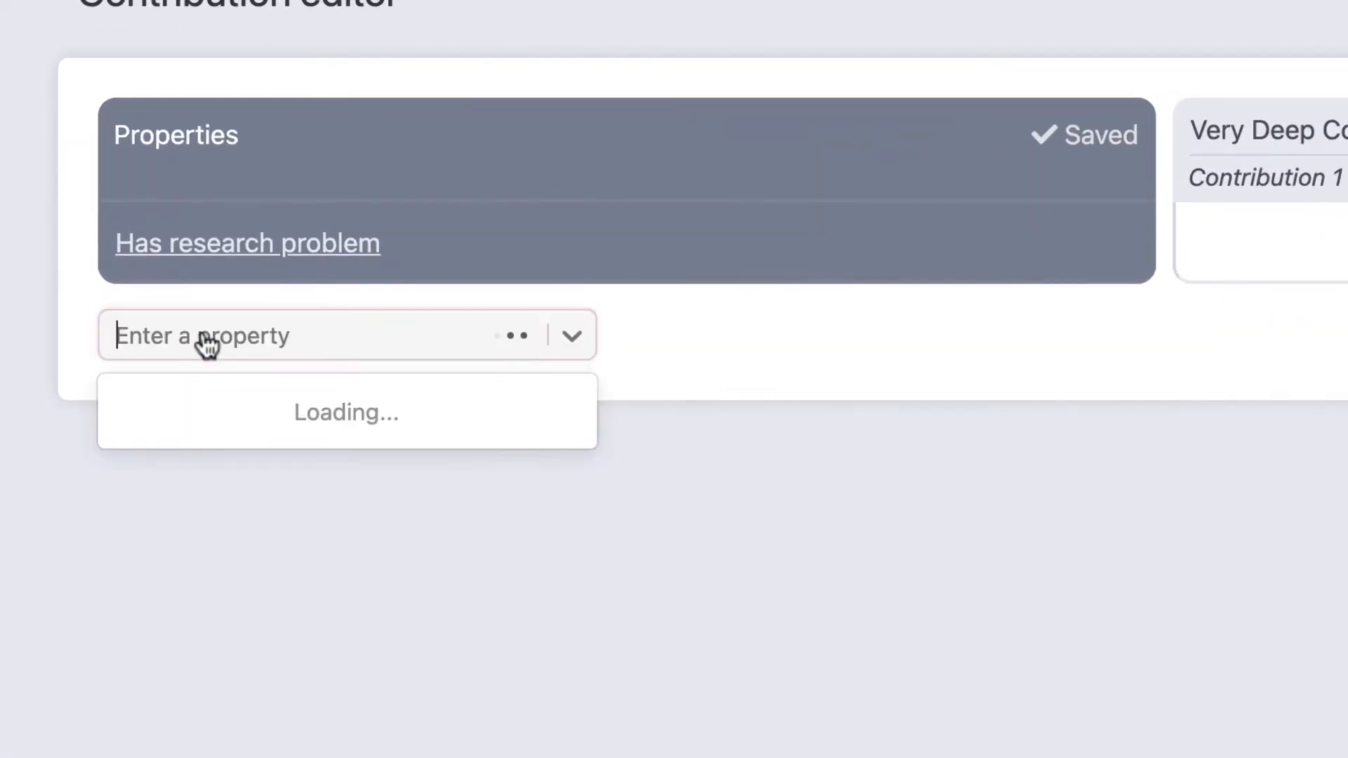
{"action": "type", "text": "Extra tra"}
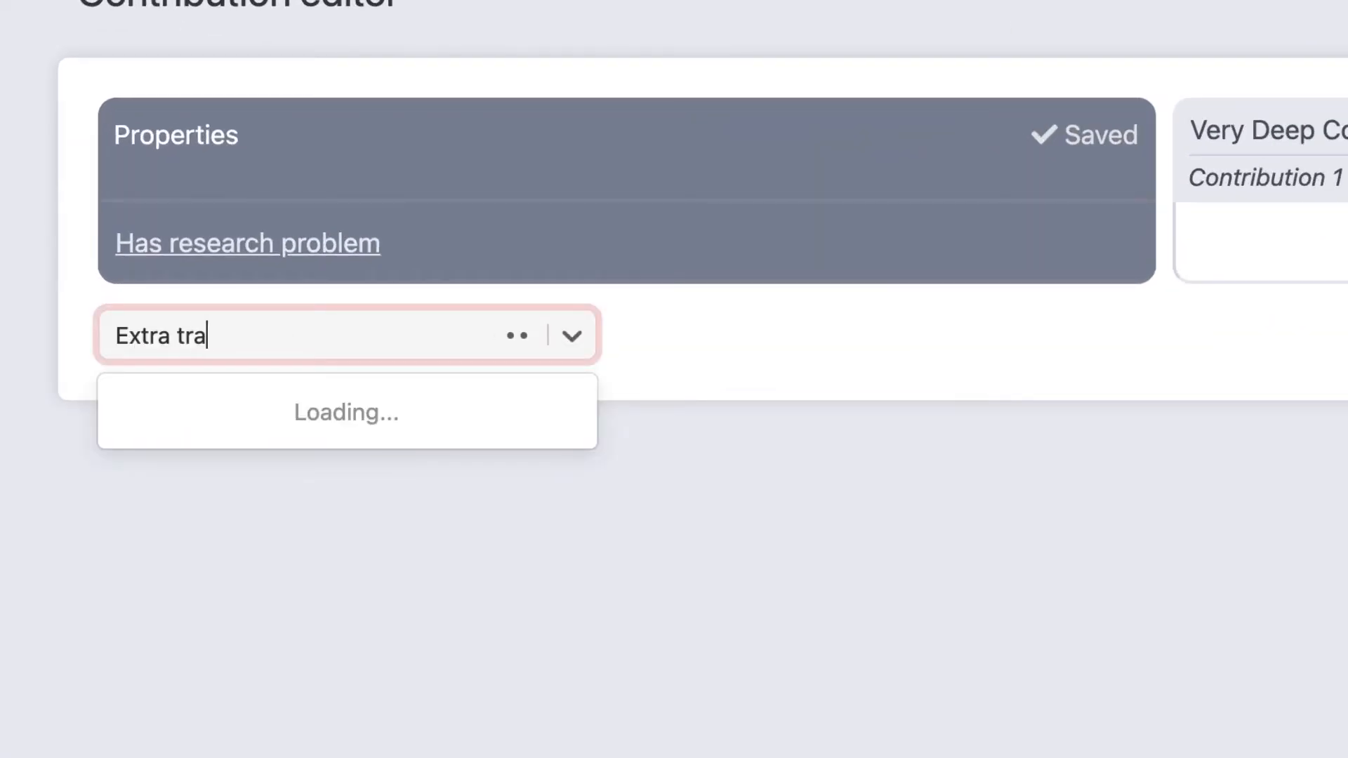
{"action": "type", "text": "ining data"}
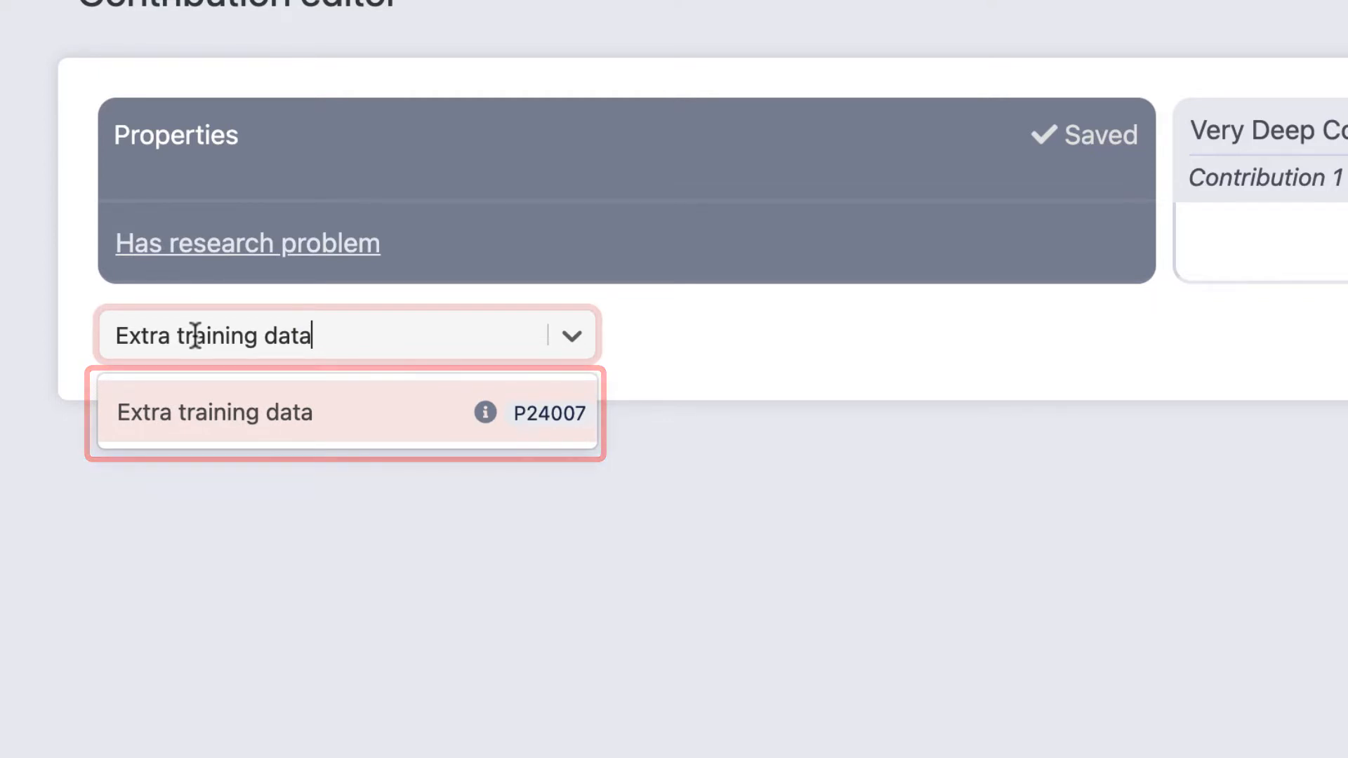
{"action": "left_click", "coordinate": [193, 413]}
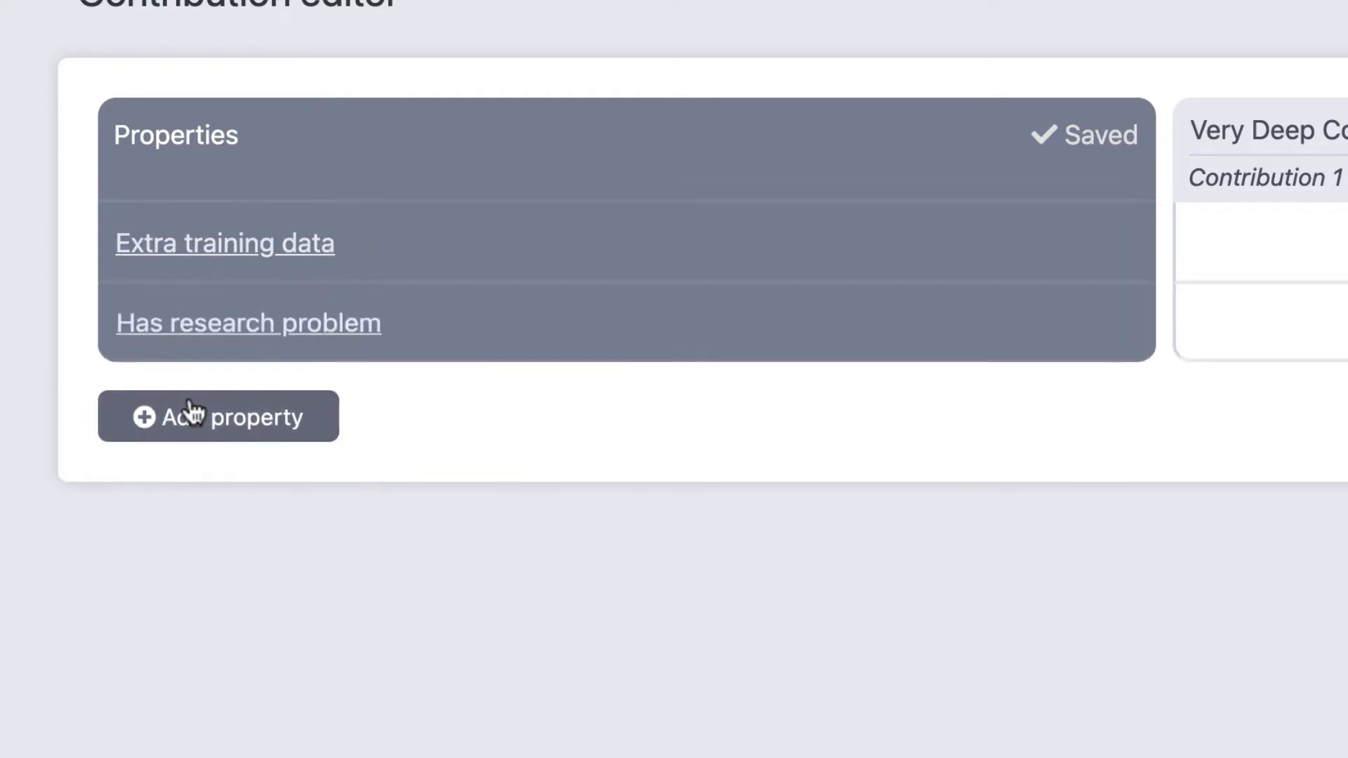
Step: Add the existing properties "Hardware burden" and "Number of parameters" to the contribution table
{"action": "left_click", "coordinate": [207, 418]}
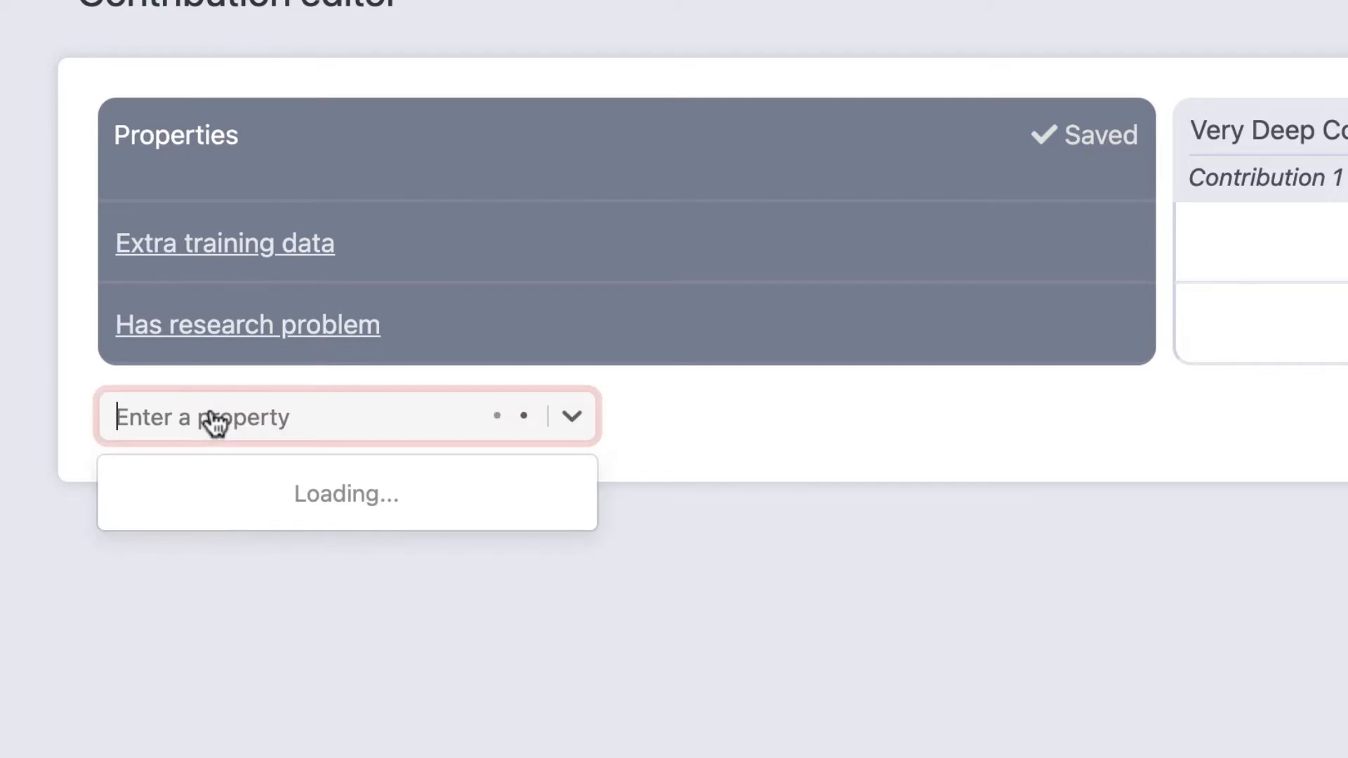
{"action": "type", "text": "Hardware"}
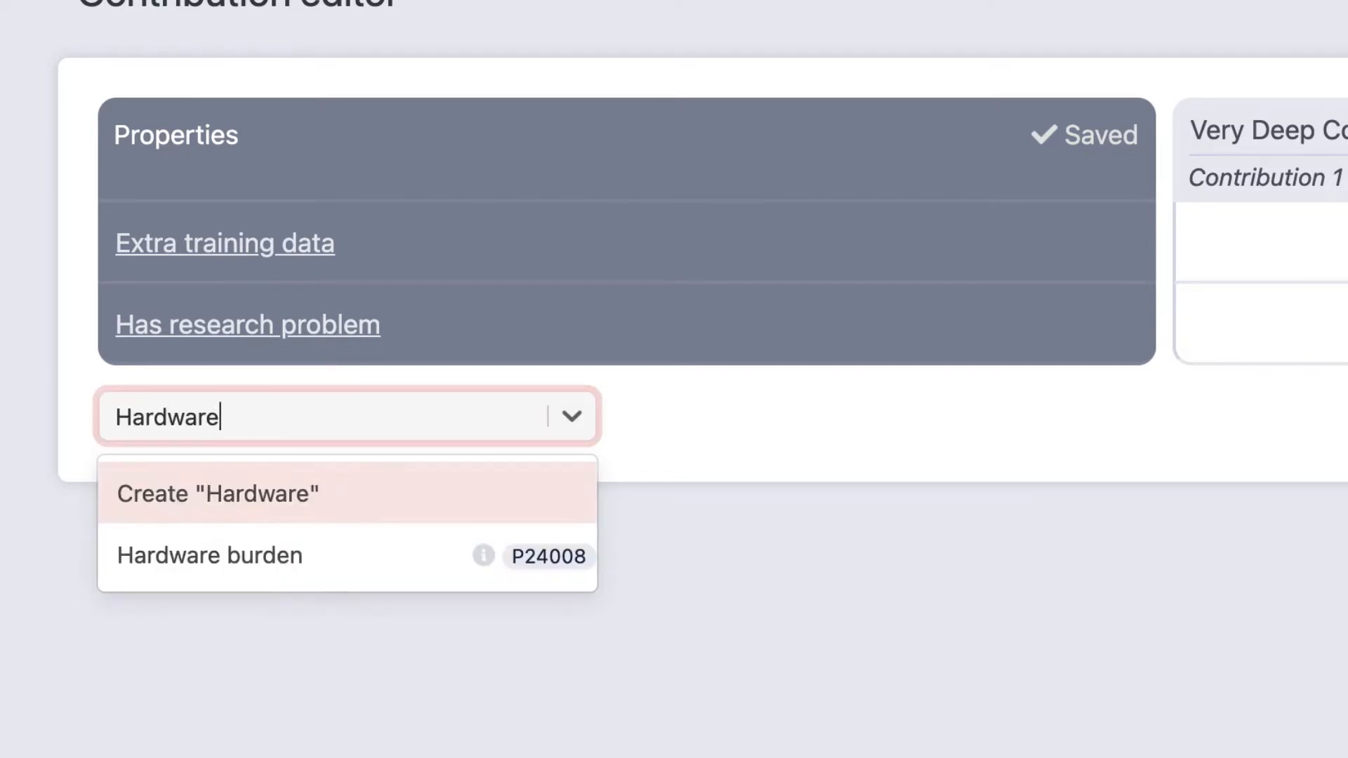
{"action": "left_click", "coordinate": [276, 534]}
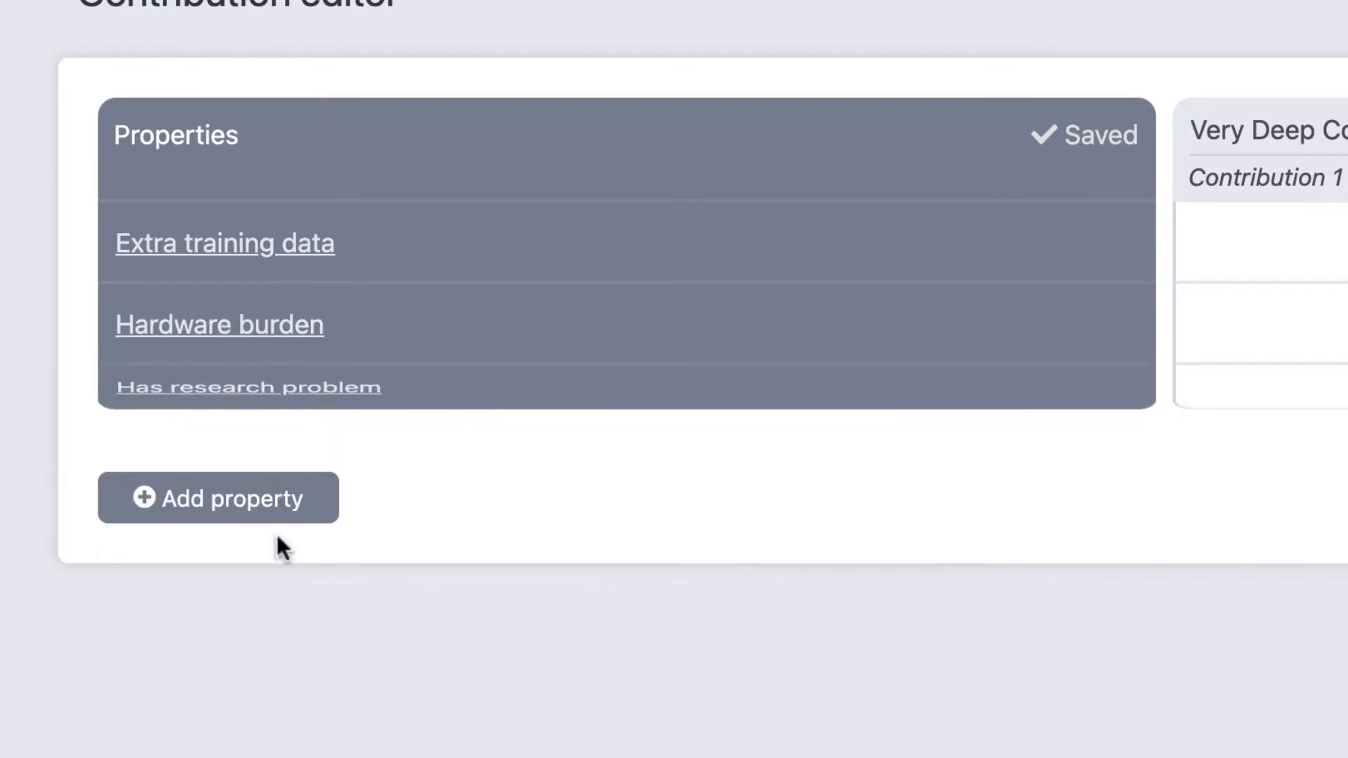
{"action": "left_click", "coordinate": [266, 518]}
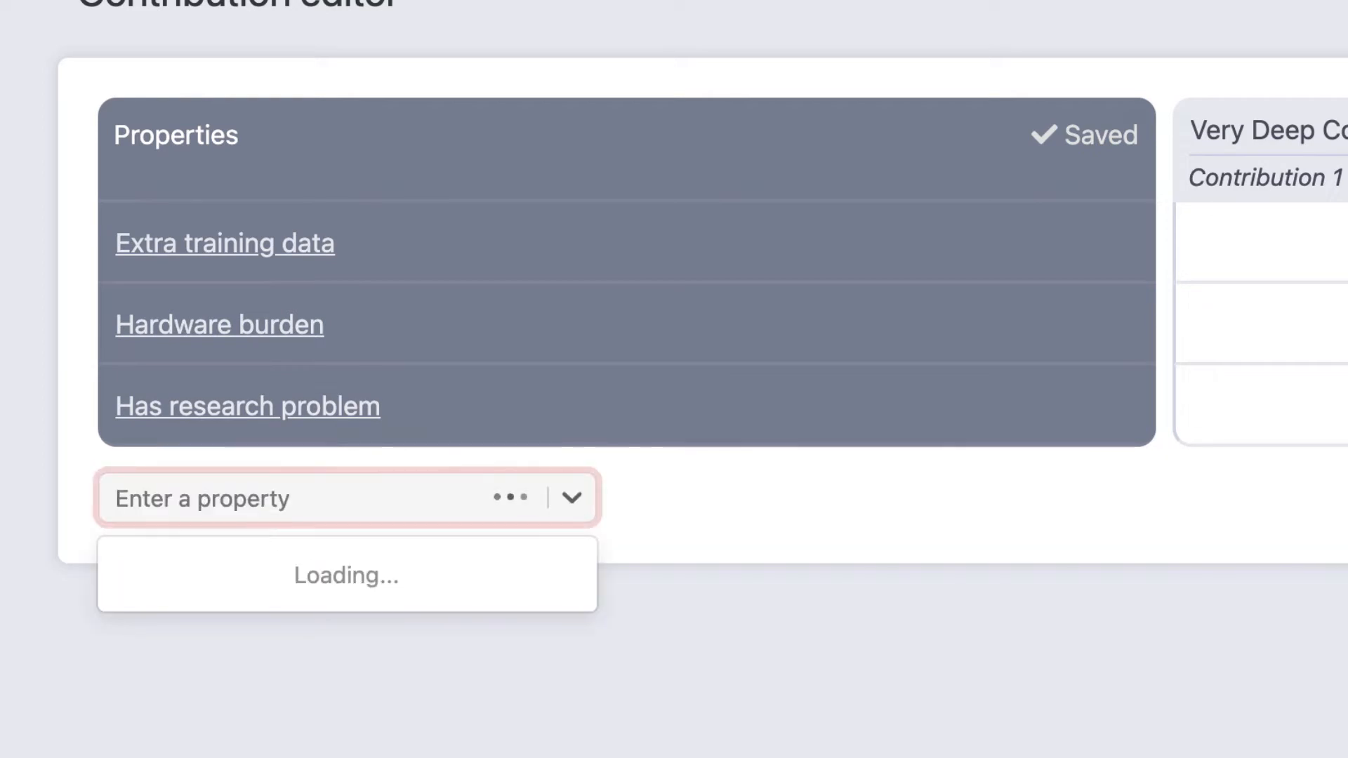
{"action": "type", "text": "Number of parameters"}
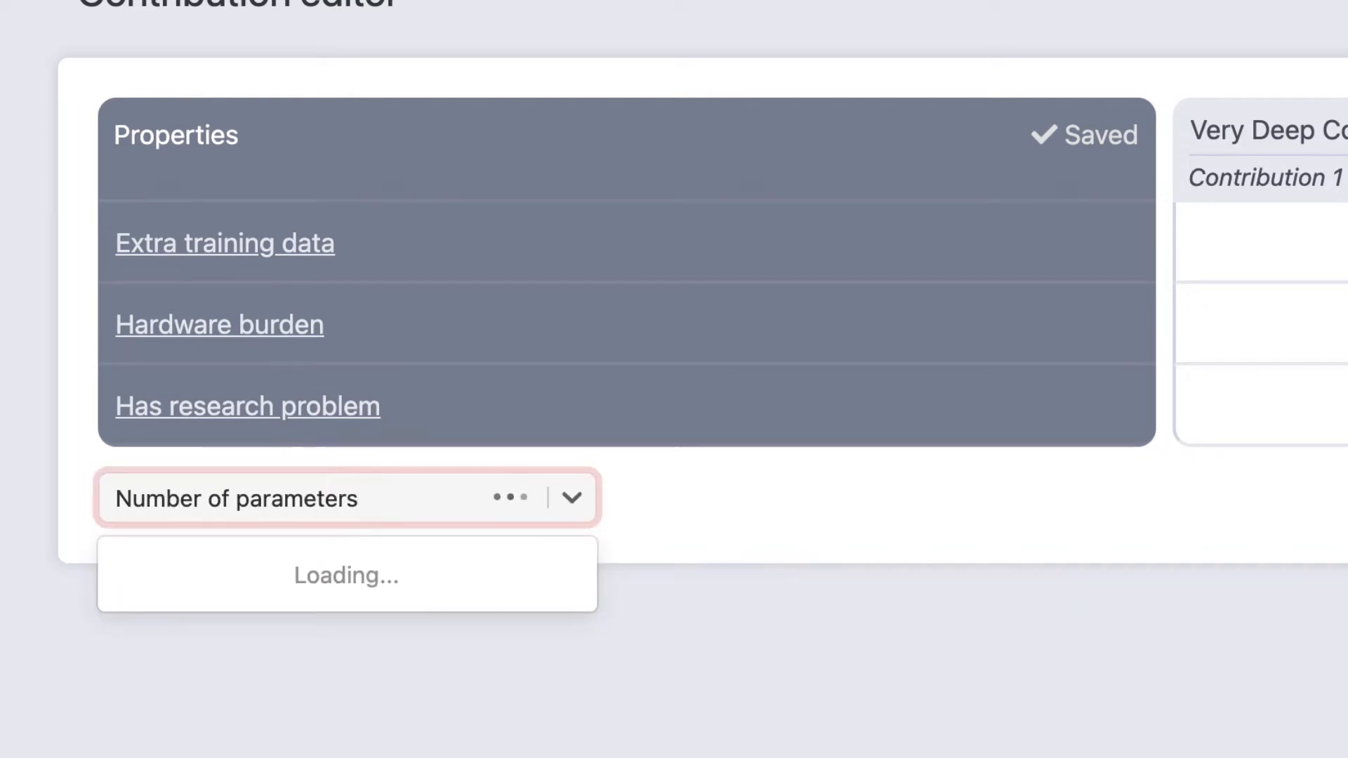
{"action": "left_click", "coordinate": [304, 578]}
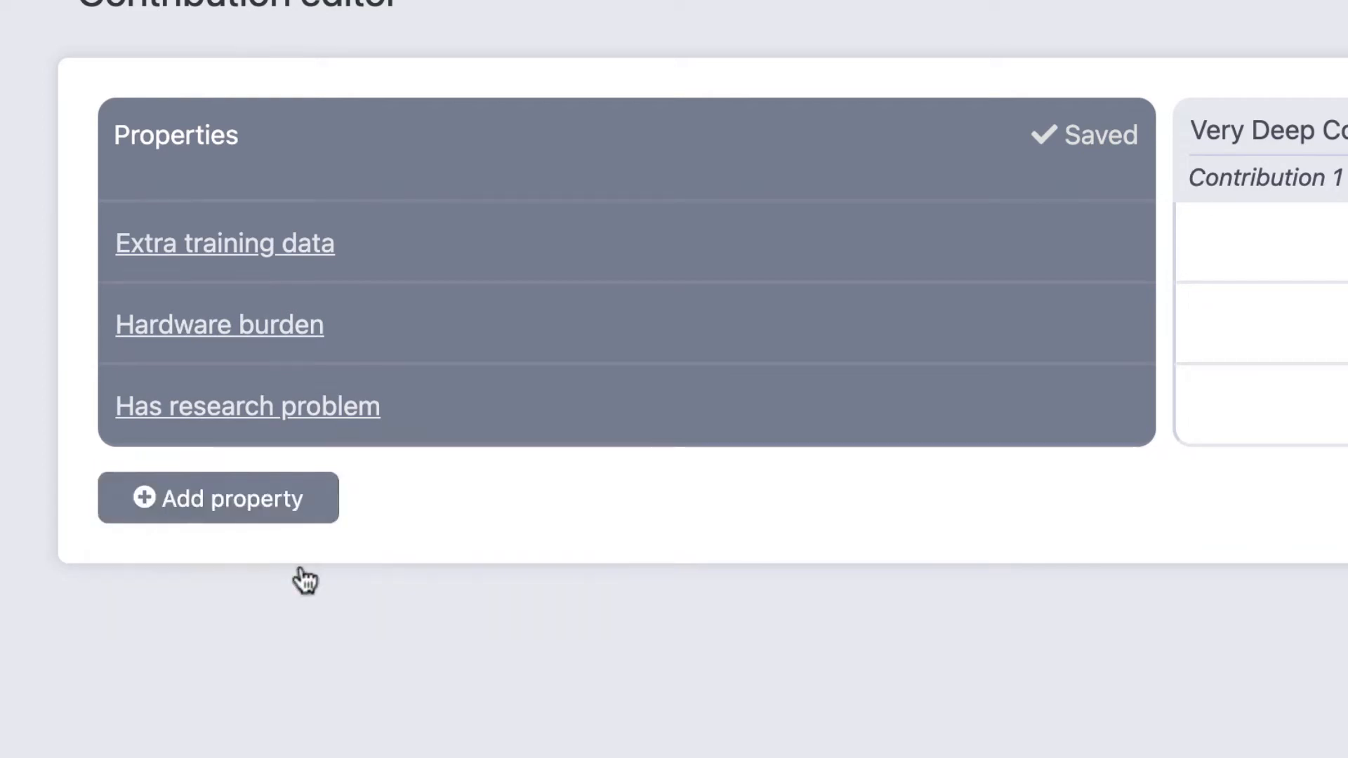
Step: Create a new property named "Robustness report" and confirm that a new property is needed
{"action": "left_click", "coordinate": [304, 580]}
{"action": "type", "text": "Robust"}
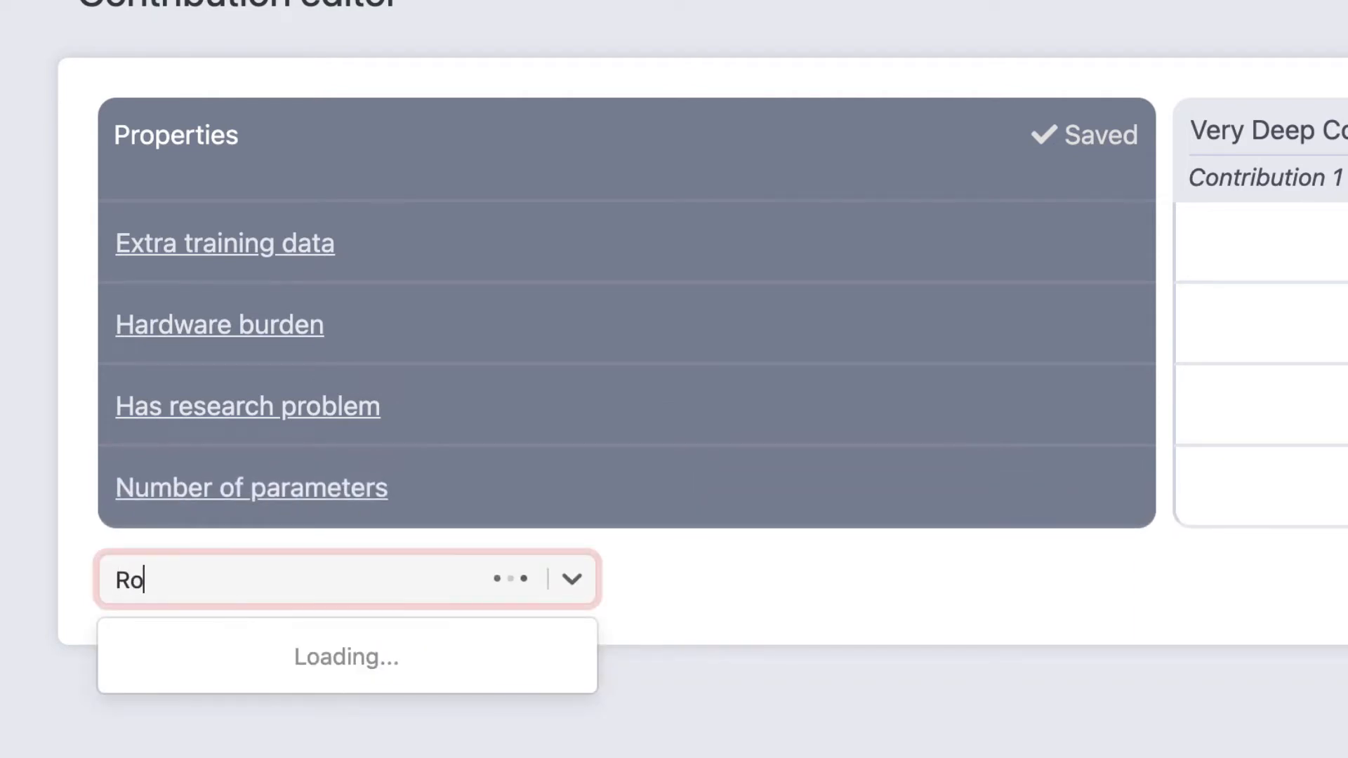
{"action": "type", "text": "ness report"}
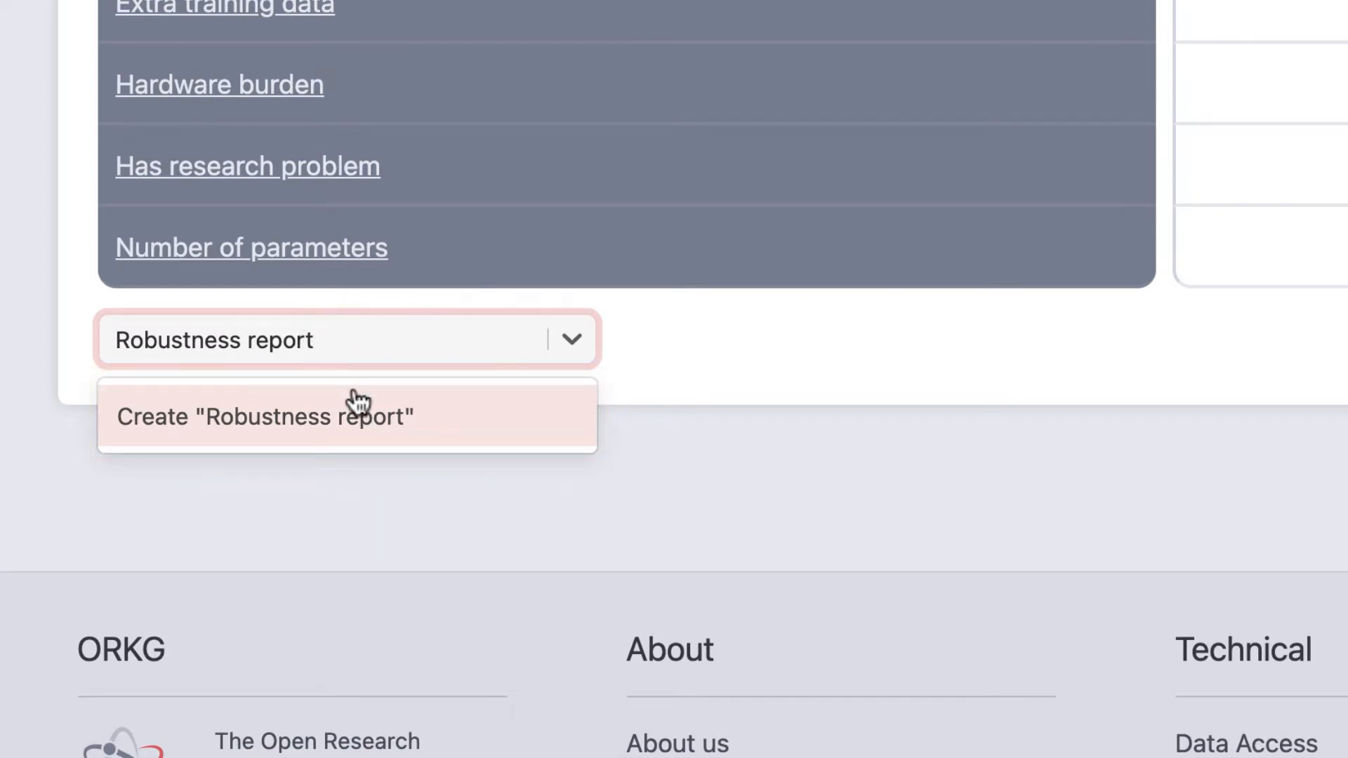
{"action": "left_click", "coordinate": [372, 419]}
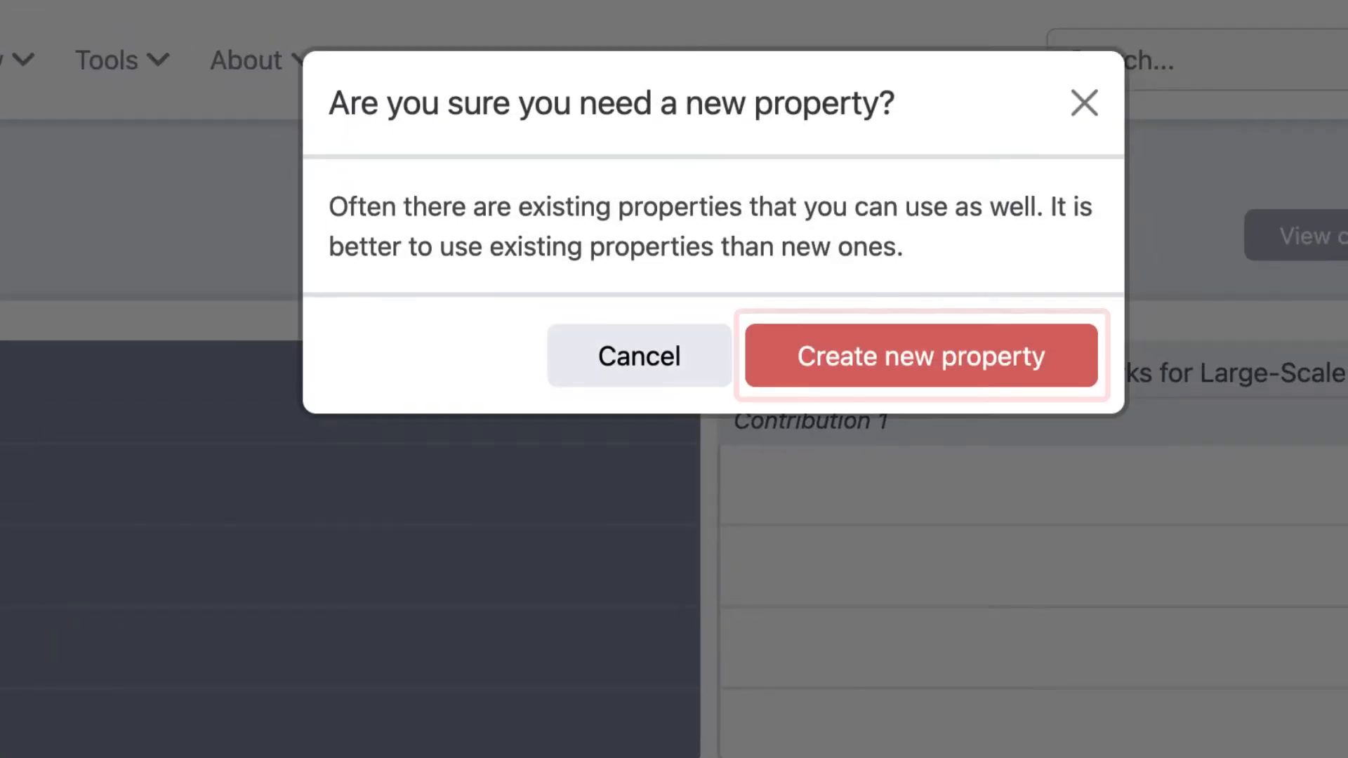
{"action": "left_click", "coordinate": [948, 373]}
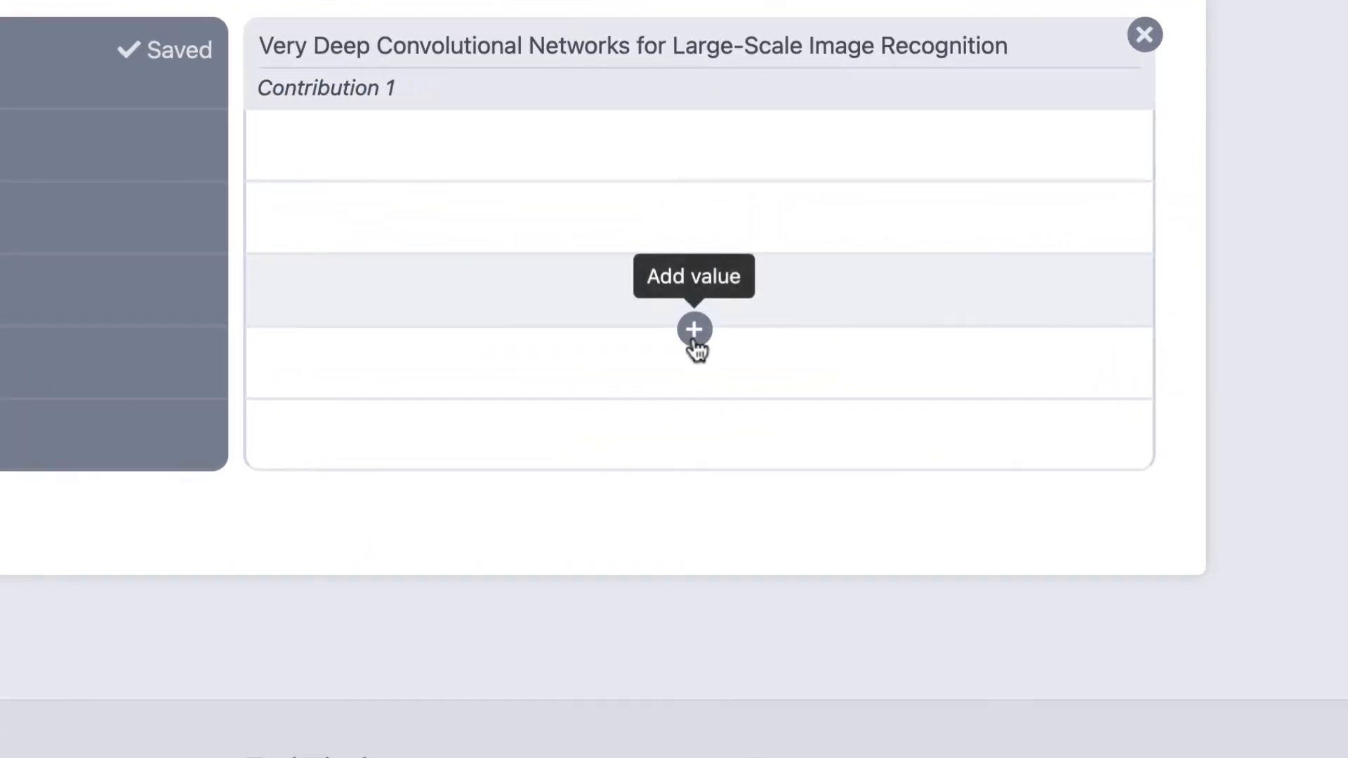
Step: Create "Image classification" as the research problem of Contribution 1
{"action": "left_click", "coordinate": [987, 305]}
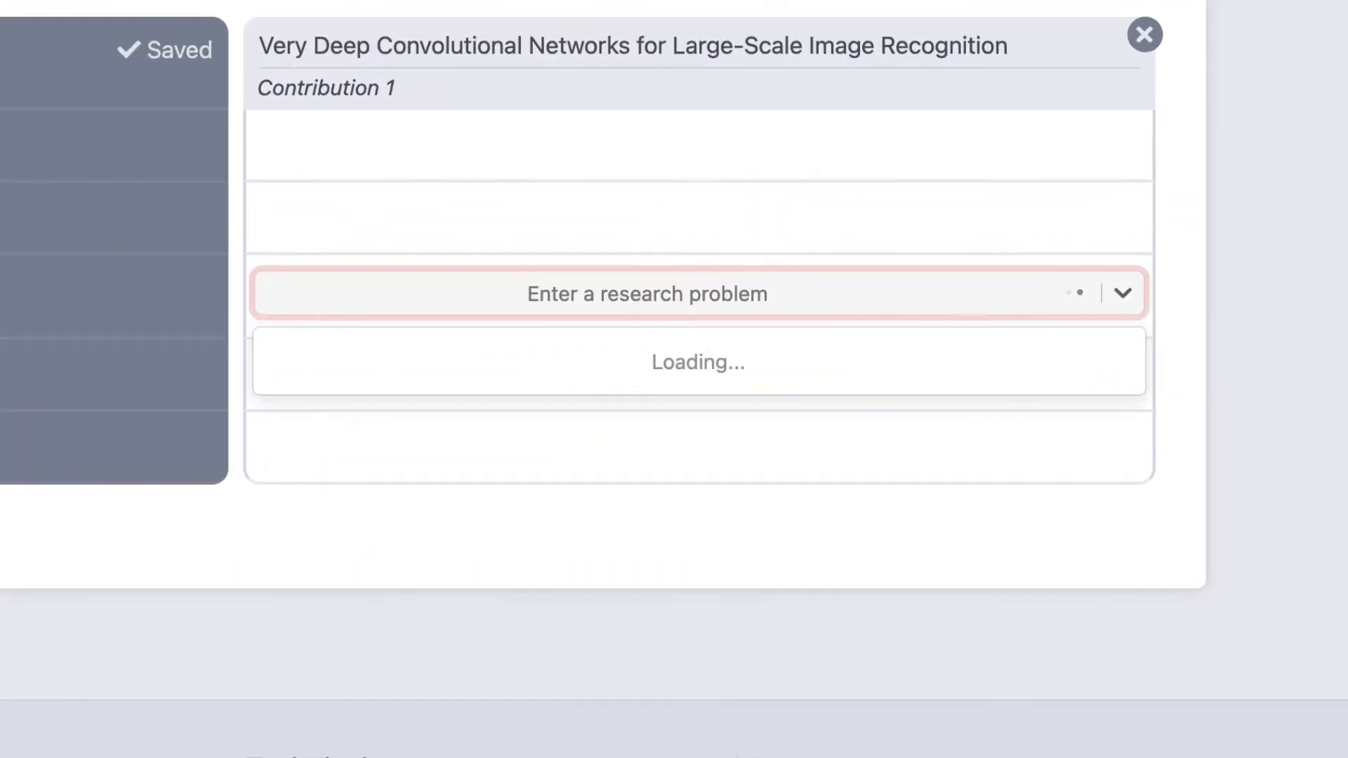
{"action": "type", "text": "Image"}
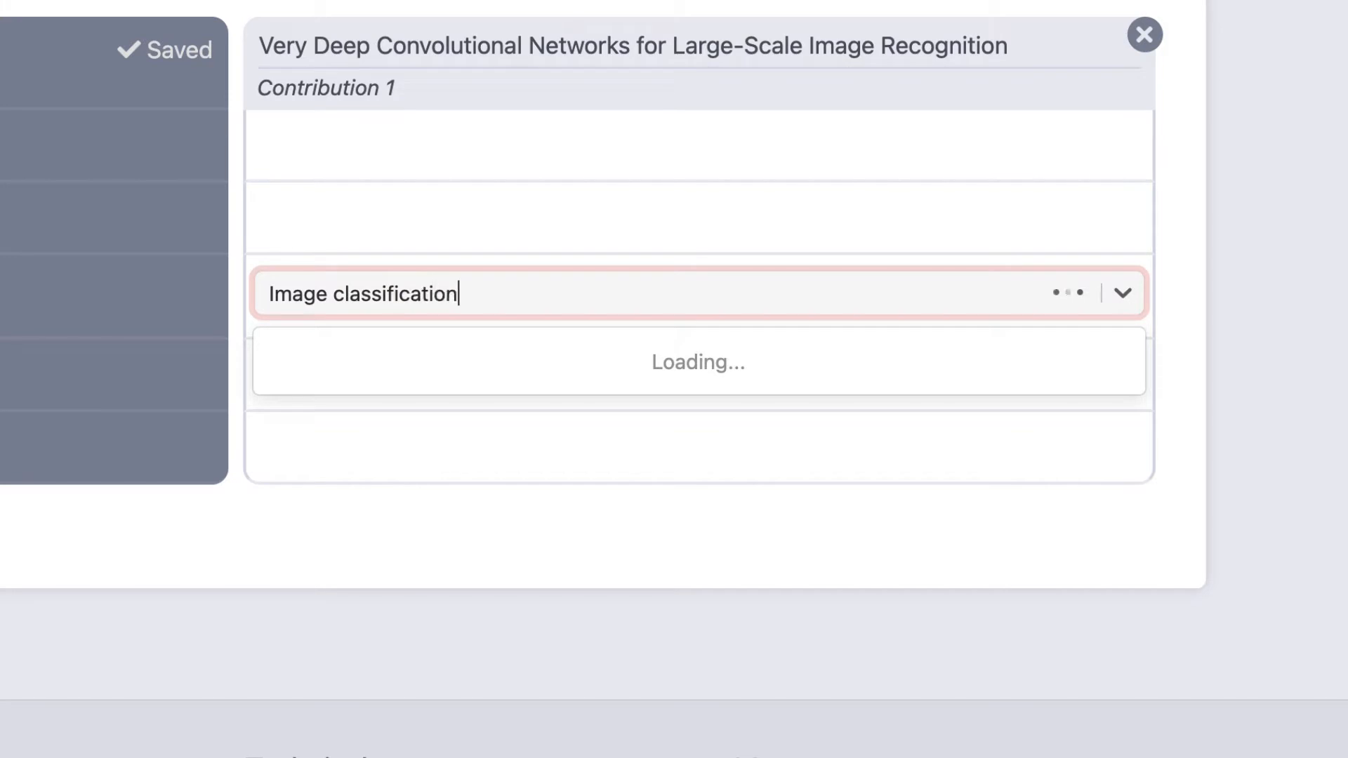
{"action": "type", "text": " classification"}
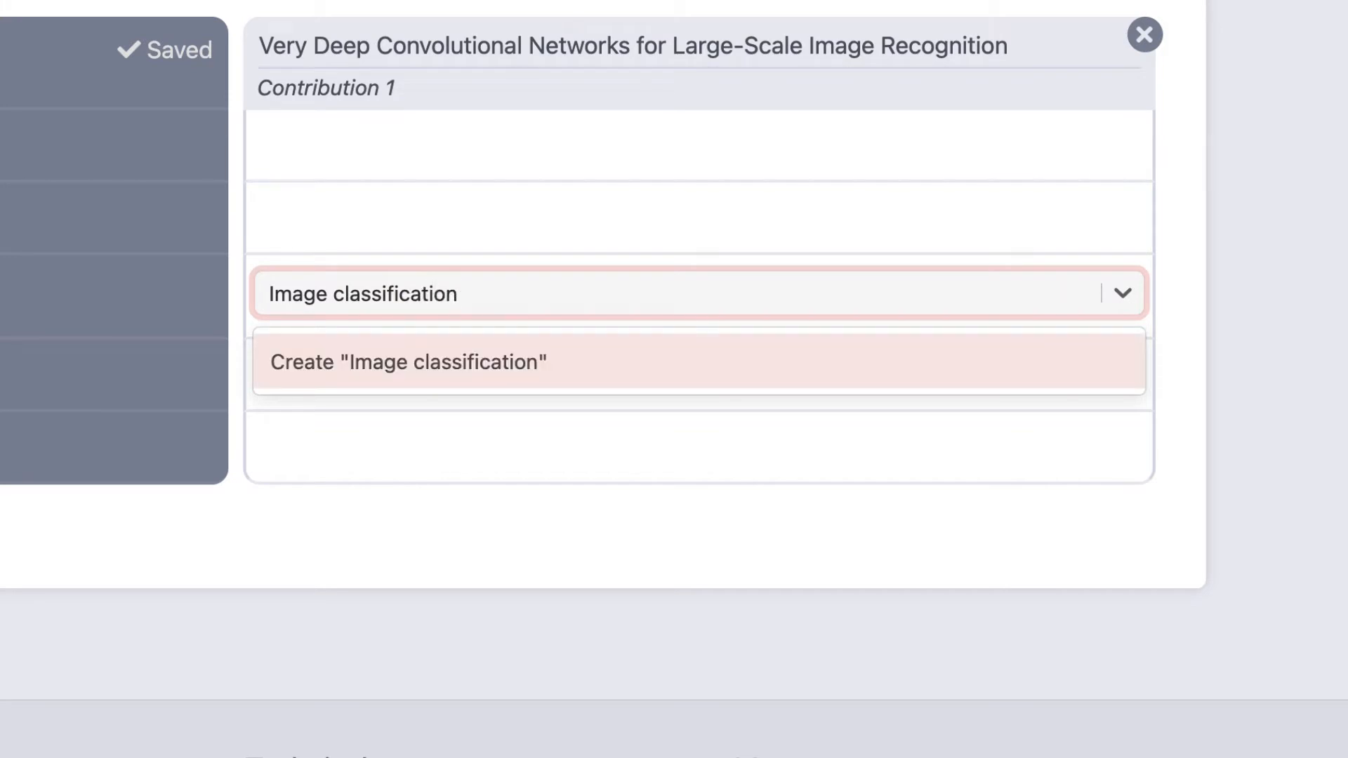
{"action": "left_click", "coordinate": [688, 383]}
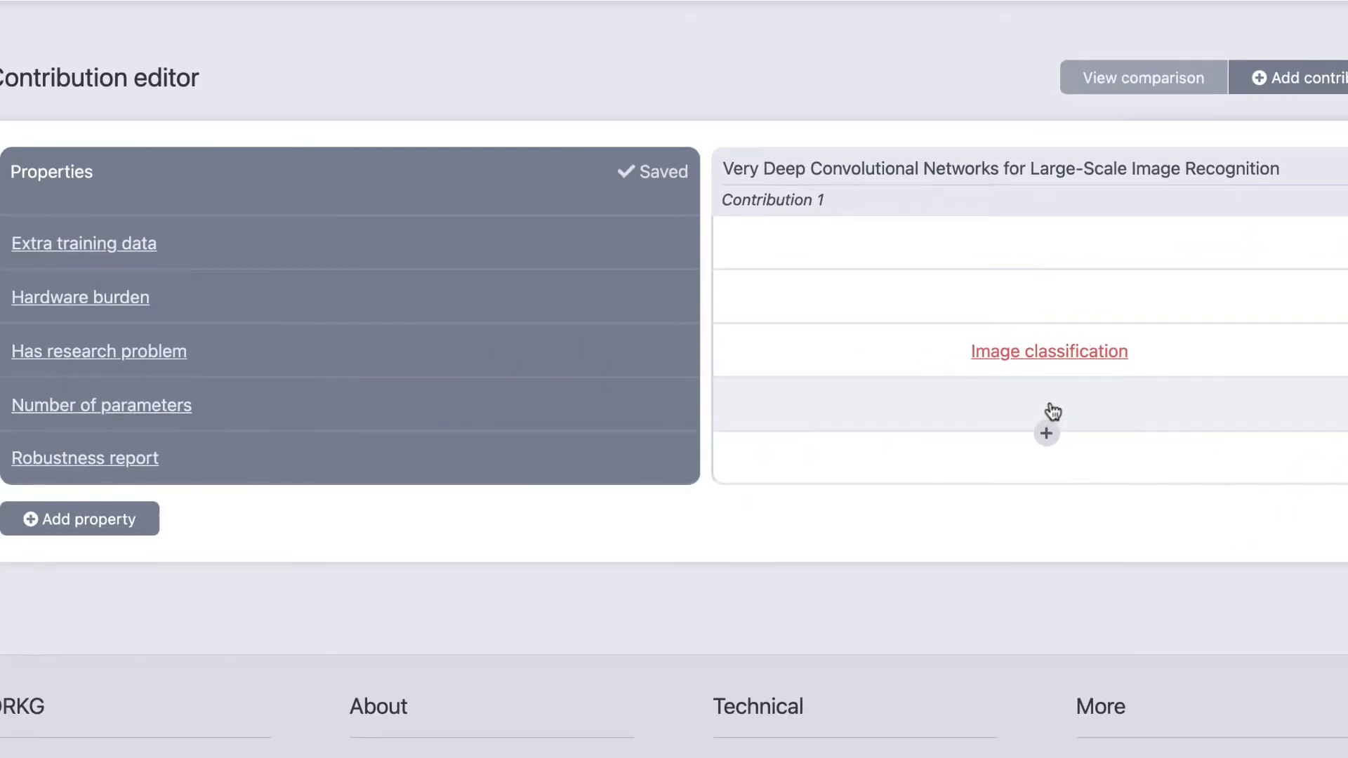
Step: Give the Extra training data property of Contribution 1 a Boolean value of True
{"action": "left_click", "coordinate": [1046, 269]}
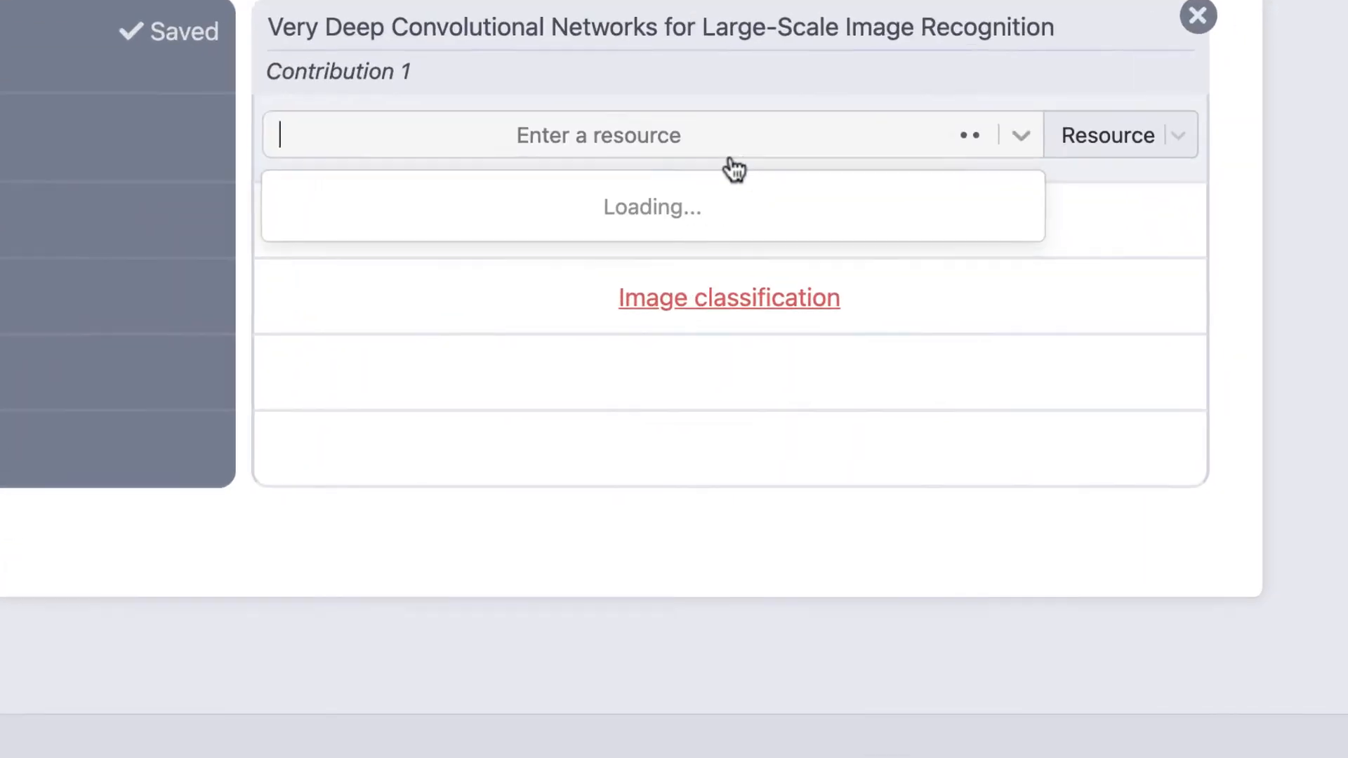
{"action": "left_click", "coordinate": [1105, 139]}
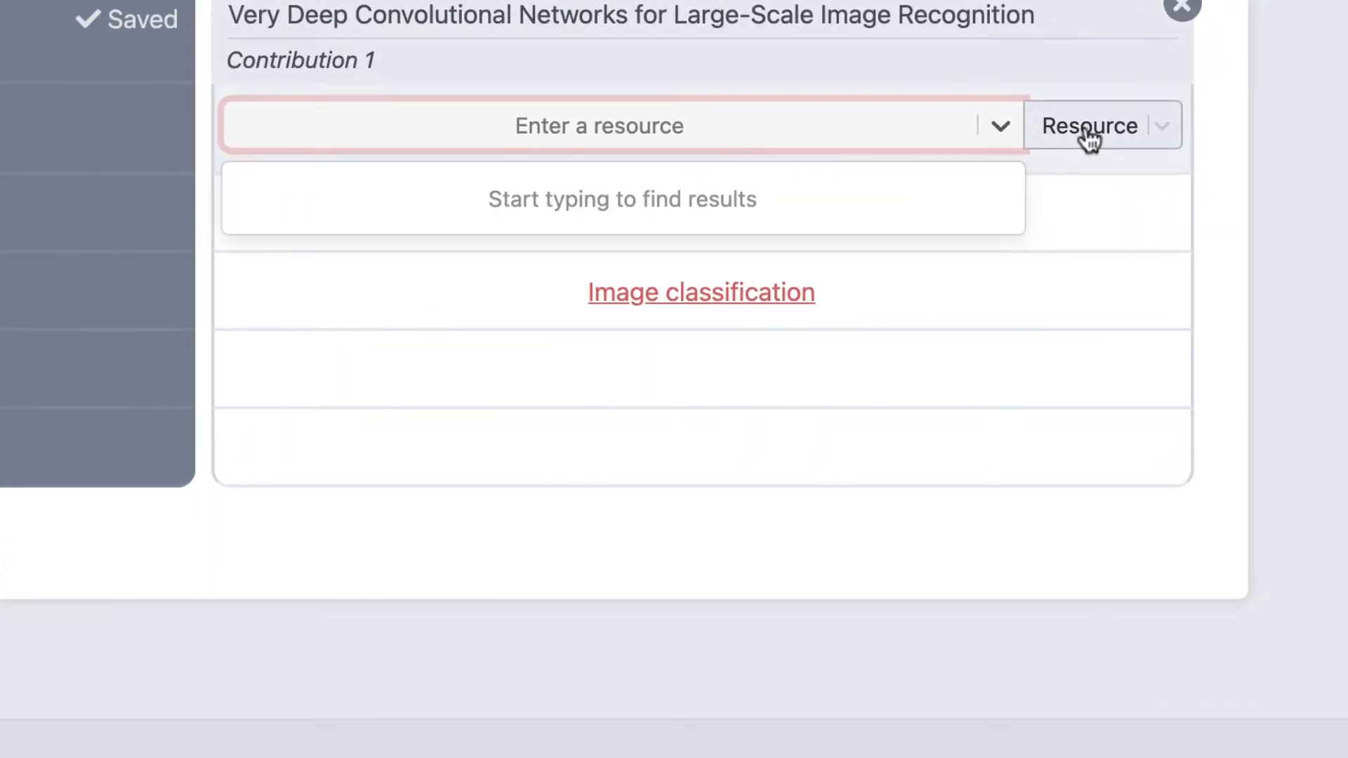
{"action": "left_click", "coordinate": [1084, 436]}
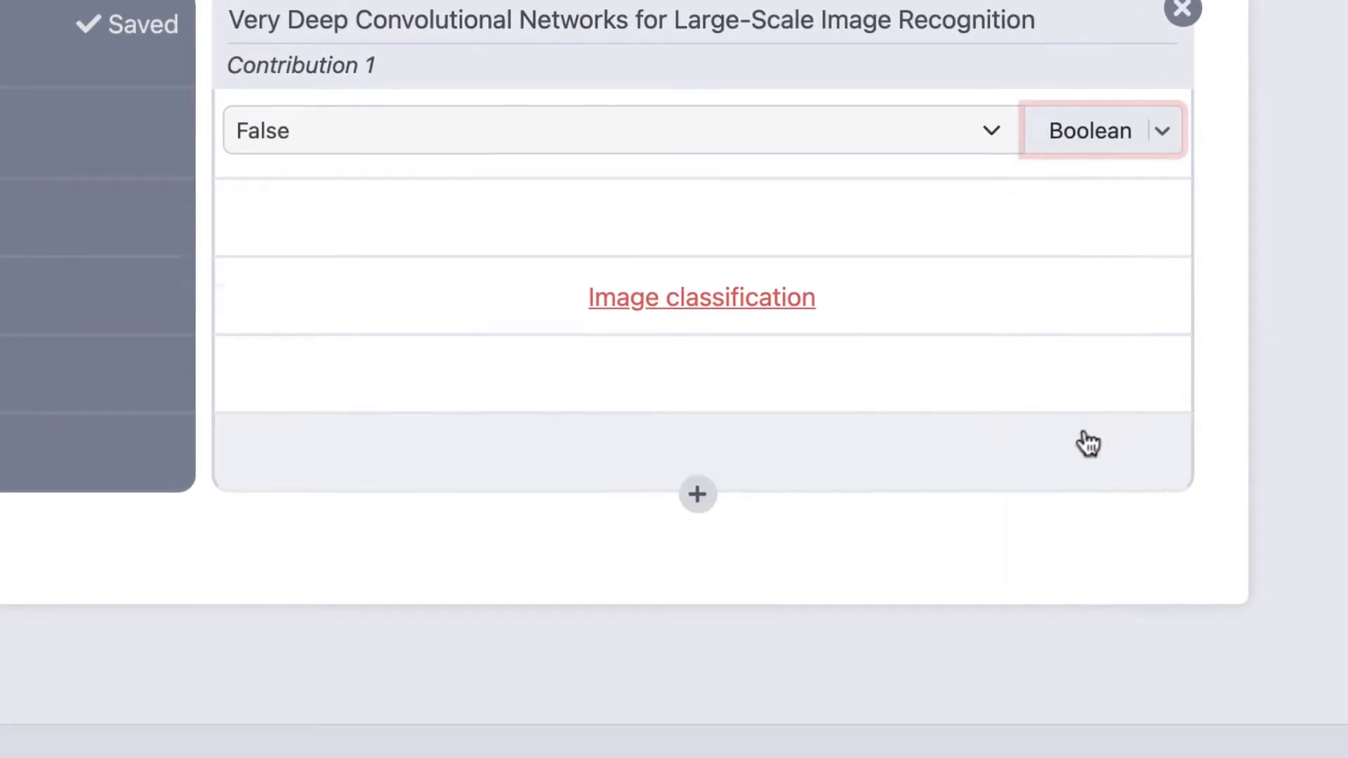
{"action": "left_click", "coordinate": [562, 271]}
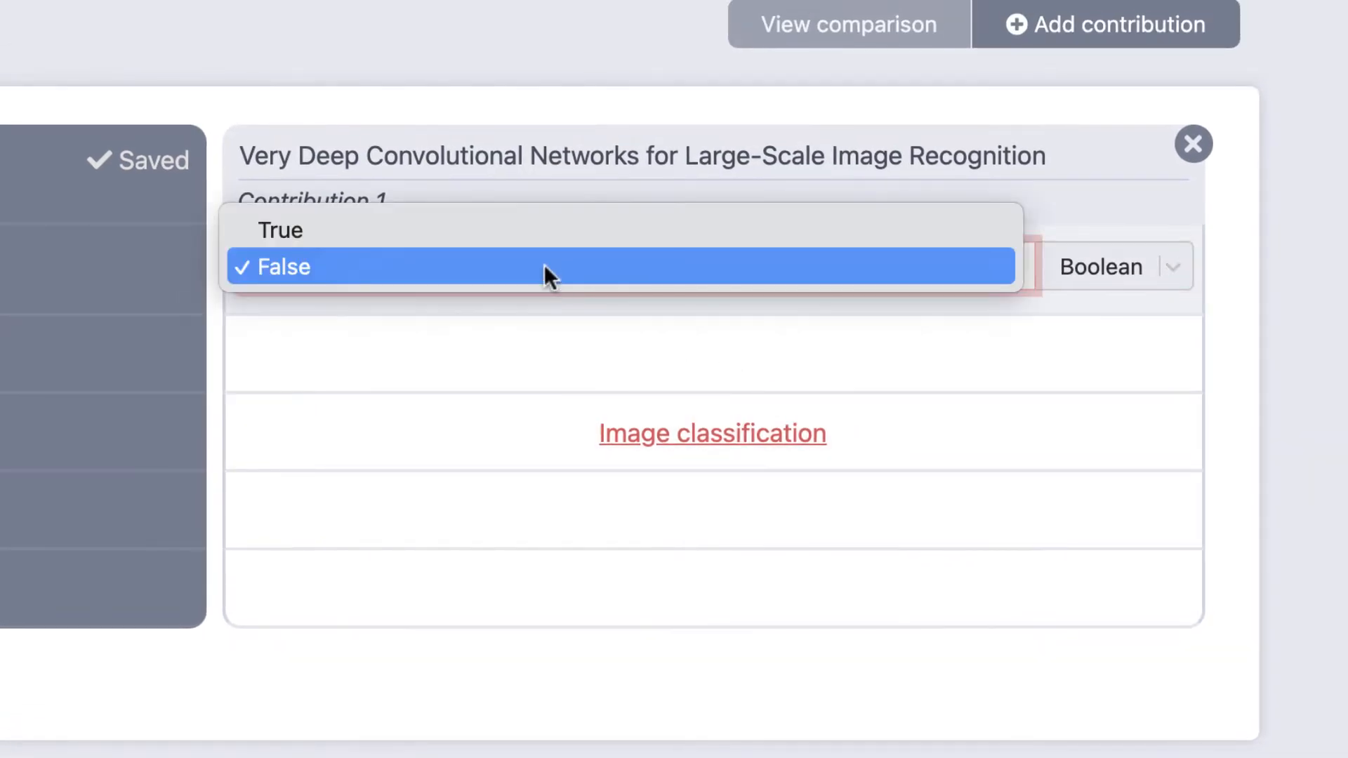
{"action": "left_click", "coordinate": [439, 238]}
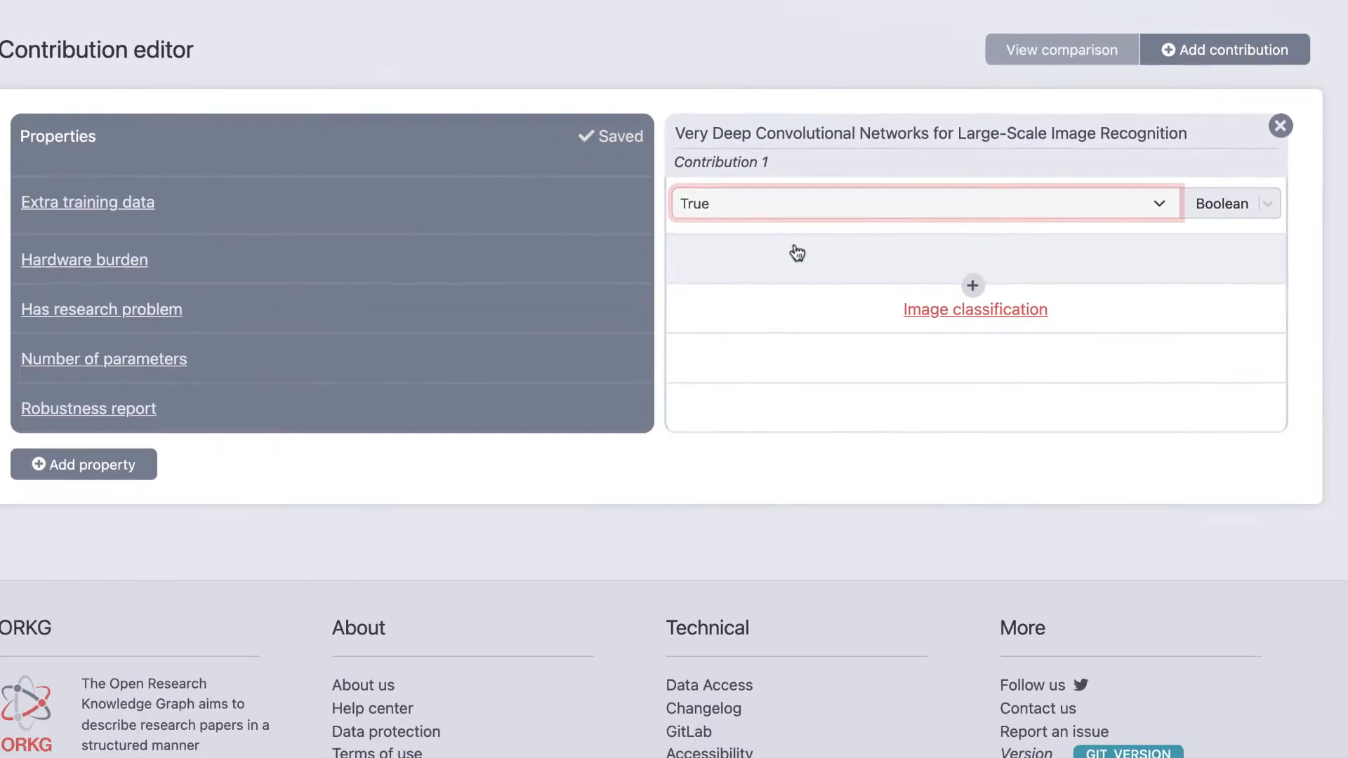
{"action": "left_click", "coordinate": [427, 352]}
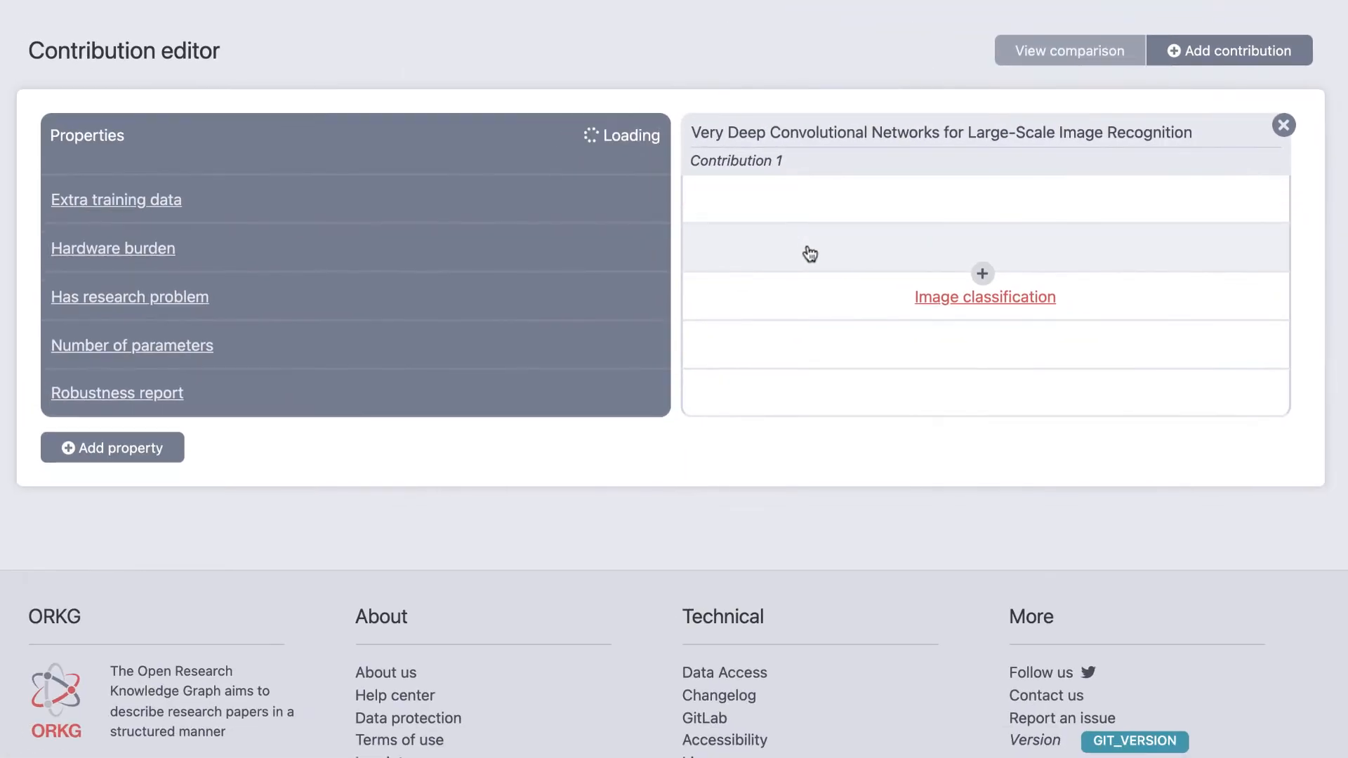
Step: Give the Hardware burden property of Contribution 1 the Text value 31G
{"action": "left_click", "coordinate": [982, 273]}
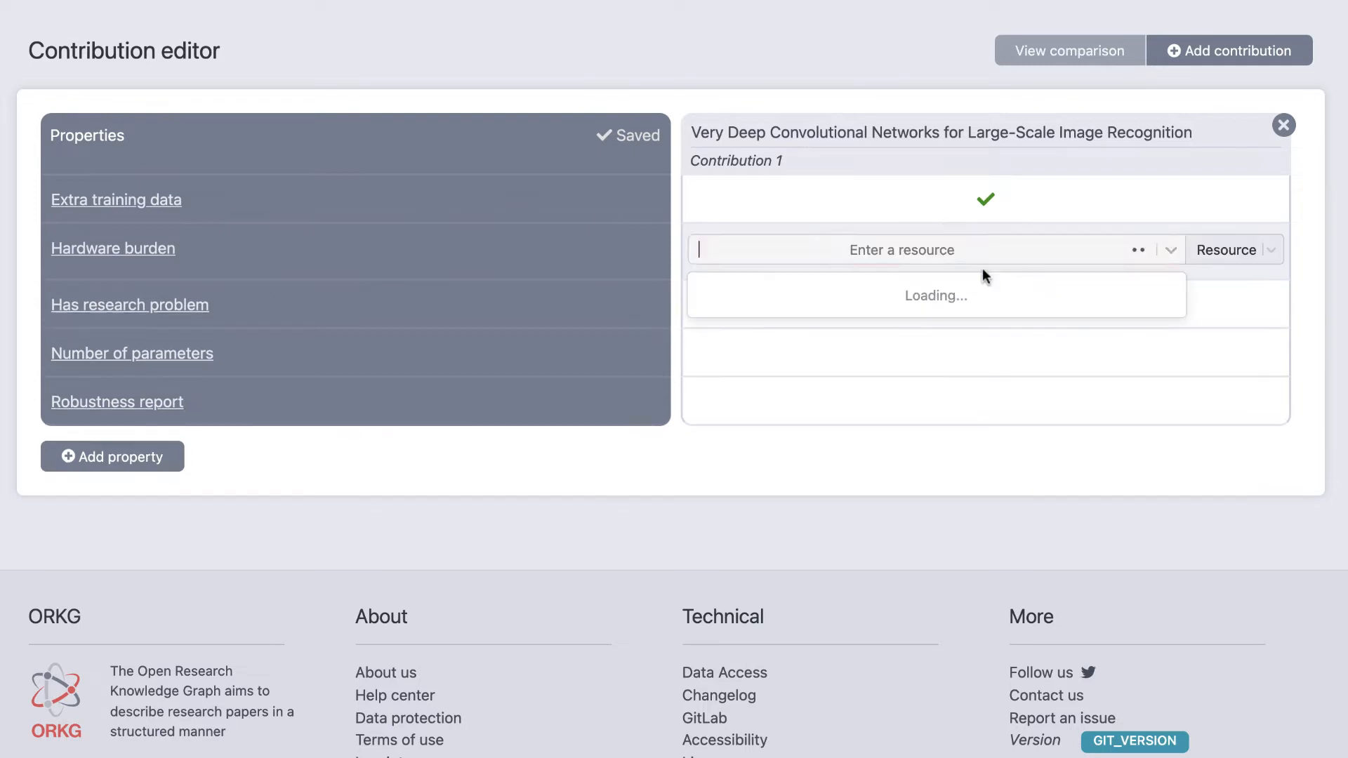
{"action": "left_click", "coordinate": [1204, 257]}
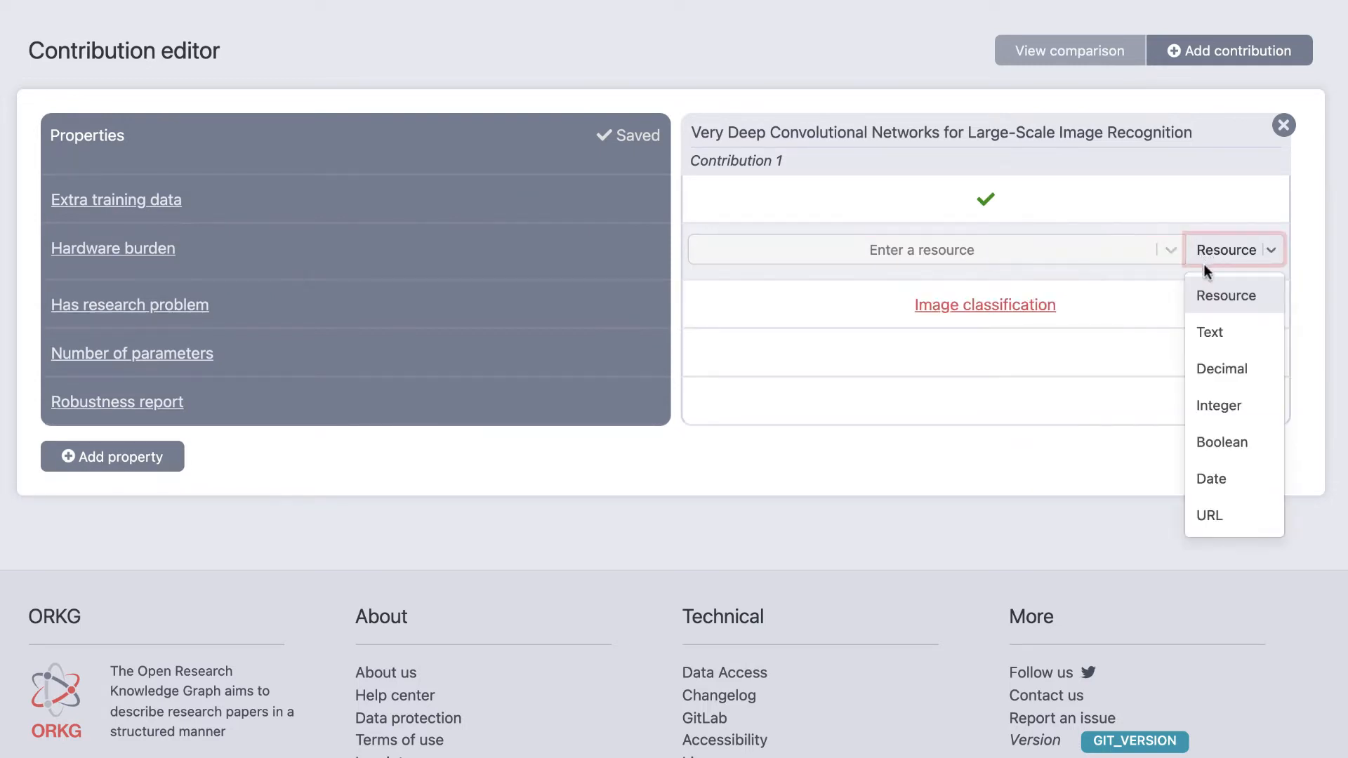
{"action": "left_click", "coordinate": [1203, 325]}
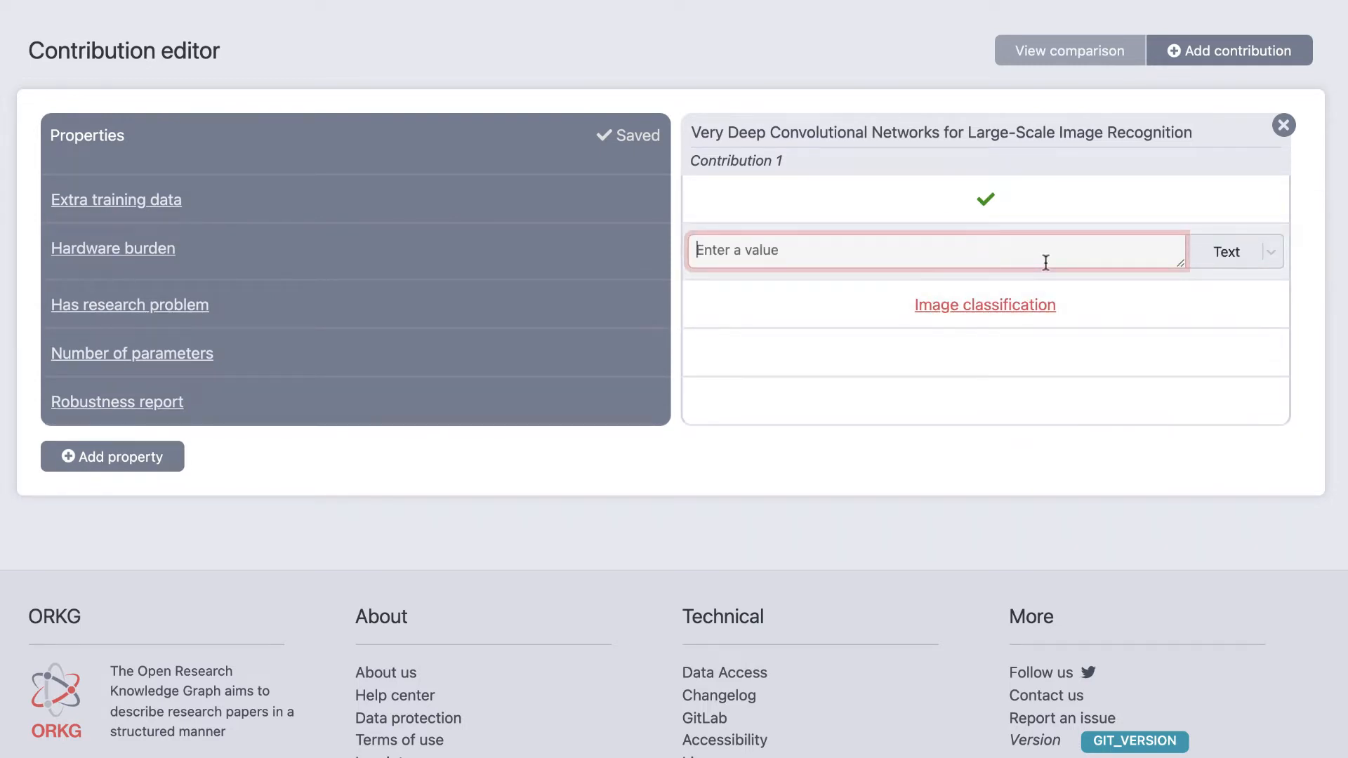
{"action": "type", "text": "31G"}
{"action": "key", "text": "Return"}
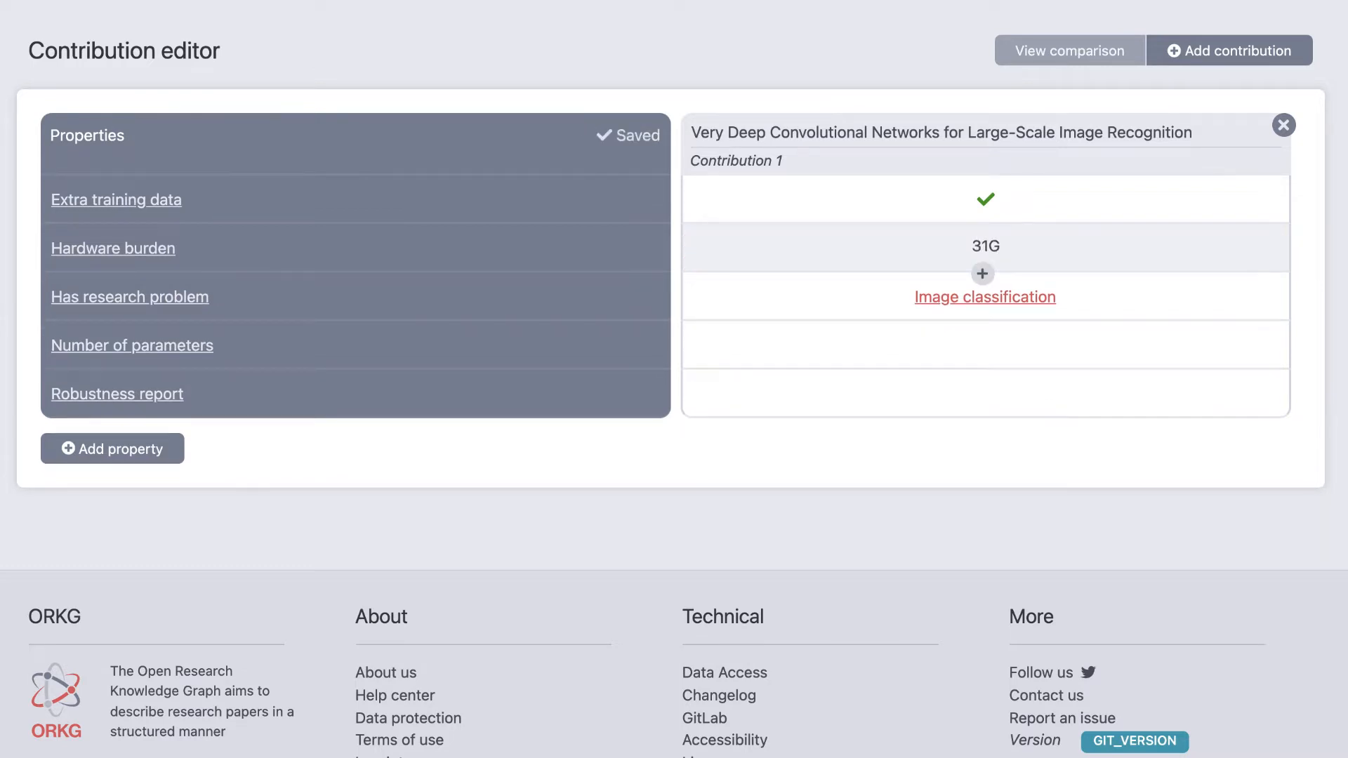
Step: Give the Number of parameters property of Contribution 1 the Integer value 144000000
{"action": "left_click", "coordinate": [982, 371]}
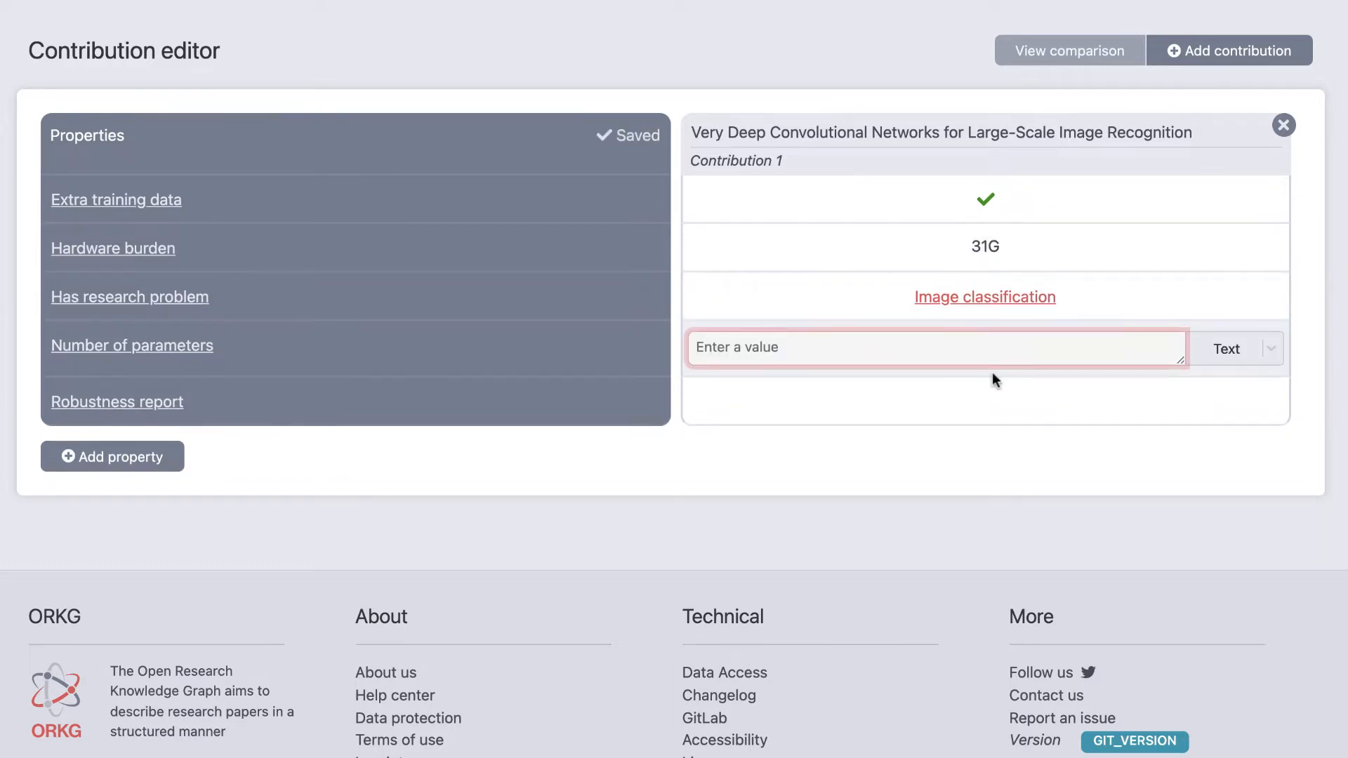
{"action": "left_click", "coordinate": [1211, 363]}
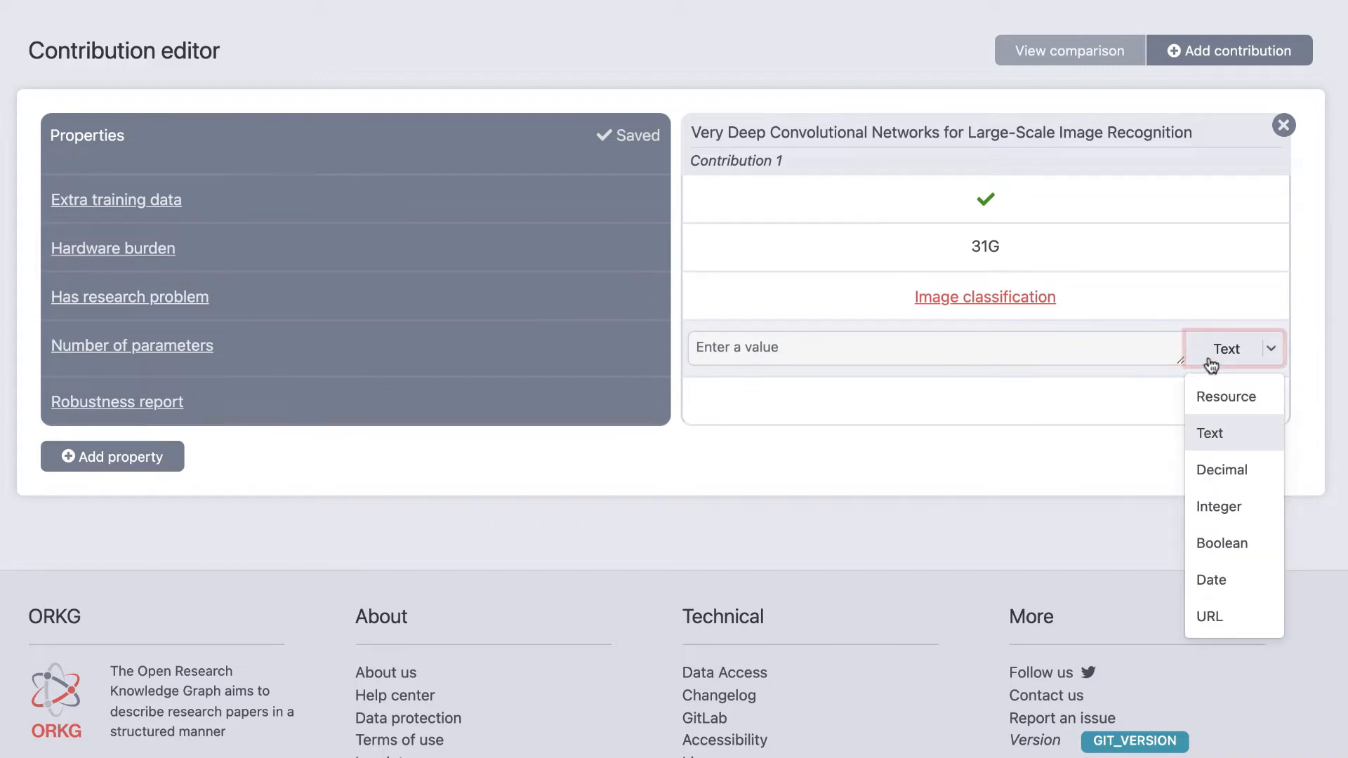
{"action": "left_click", "coordinate": [1194, 506]}
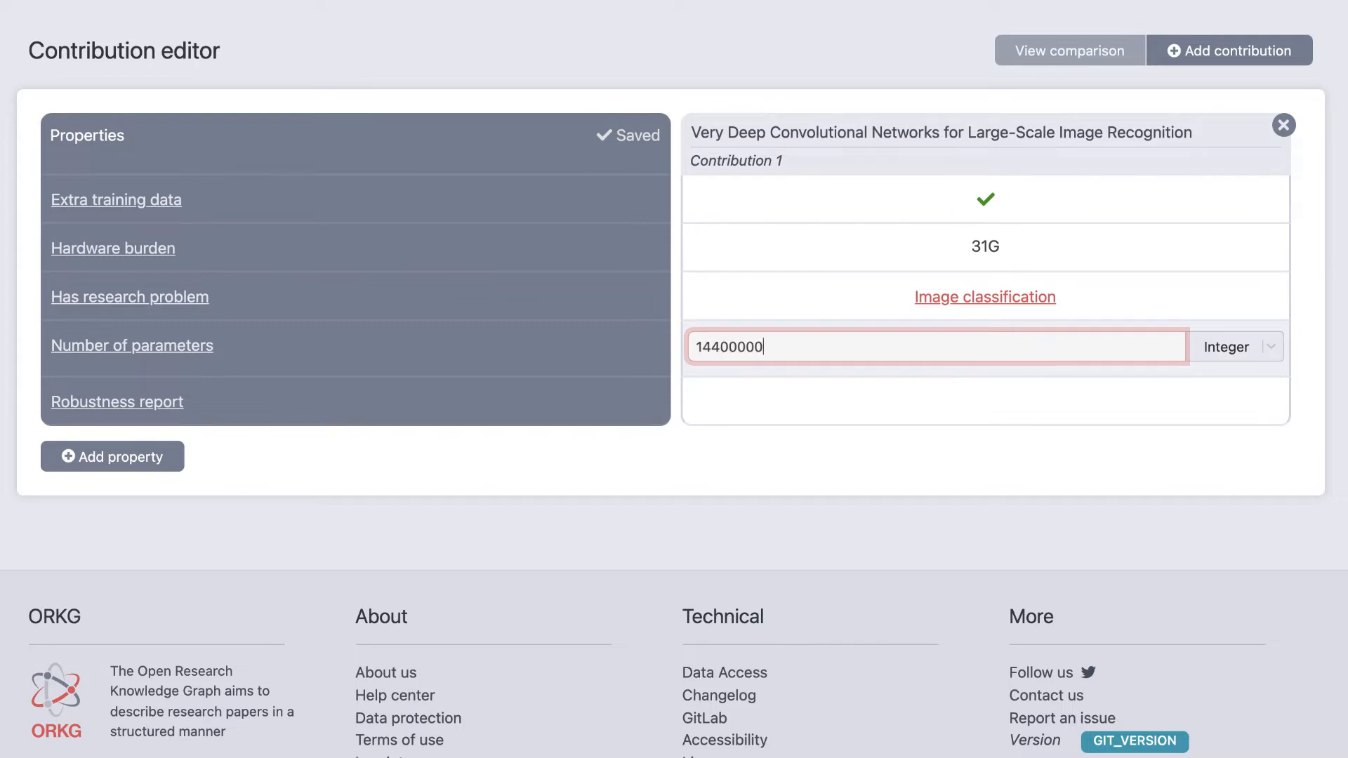
{"action": "key", "text": "Return"}
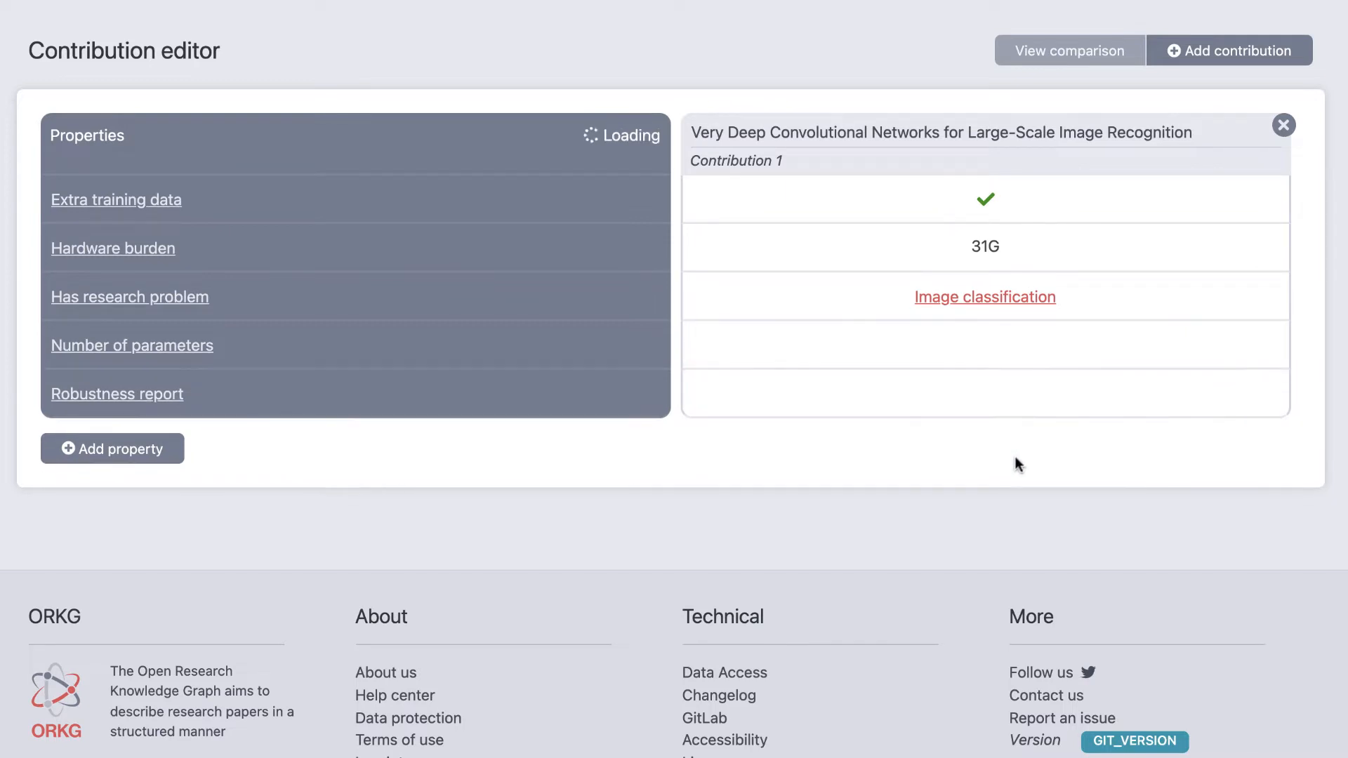
{"action": "left_click", "coordinate": [984, 420]}
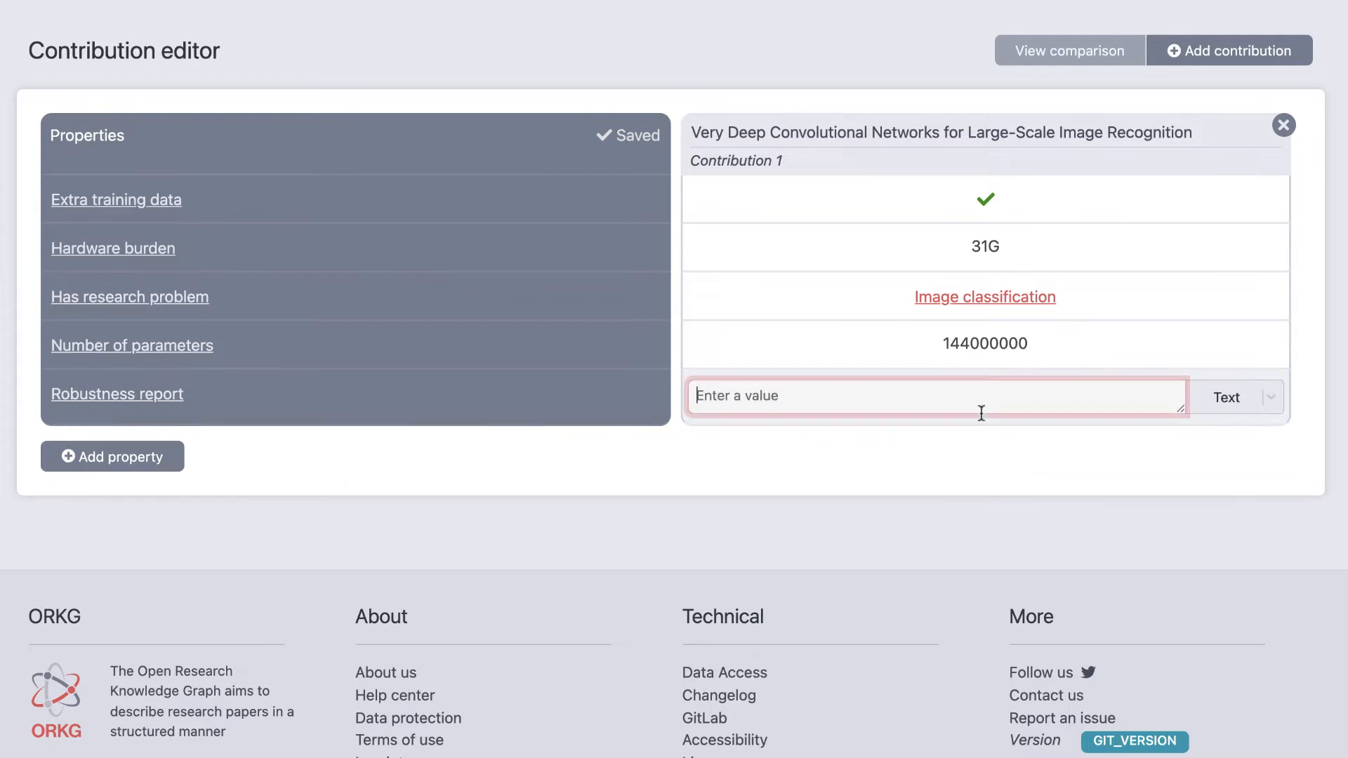
{"action": "left_click", "coordinate": [1233, 413]}
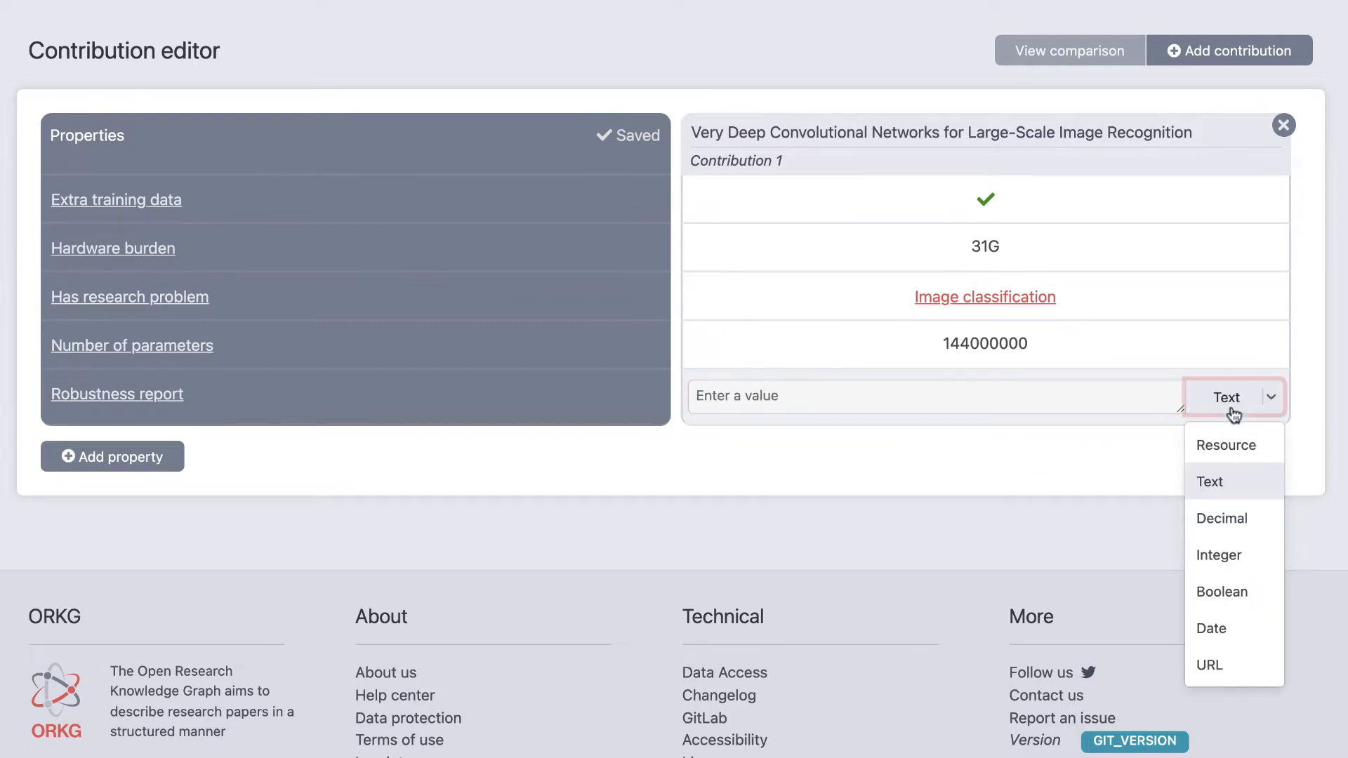
{"action": "left_click", "coordinate": [1229, 663]}
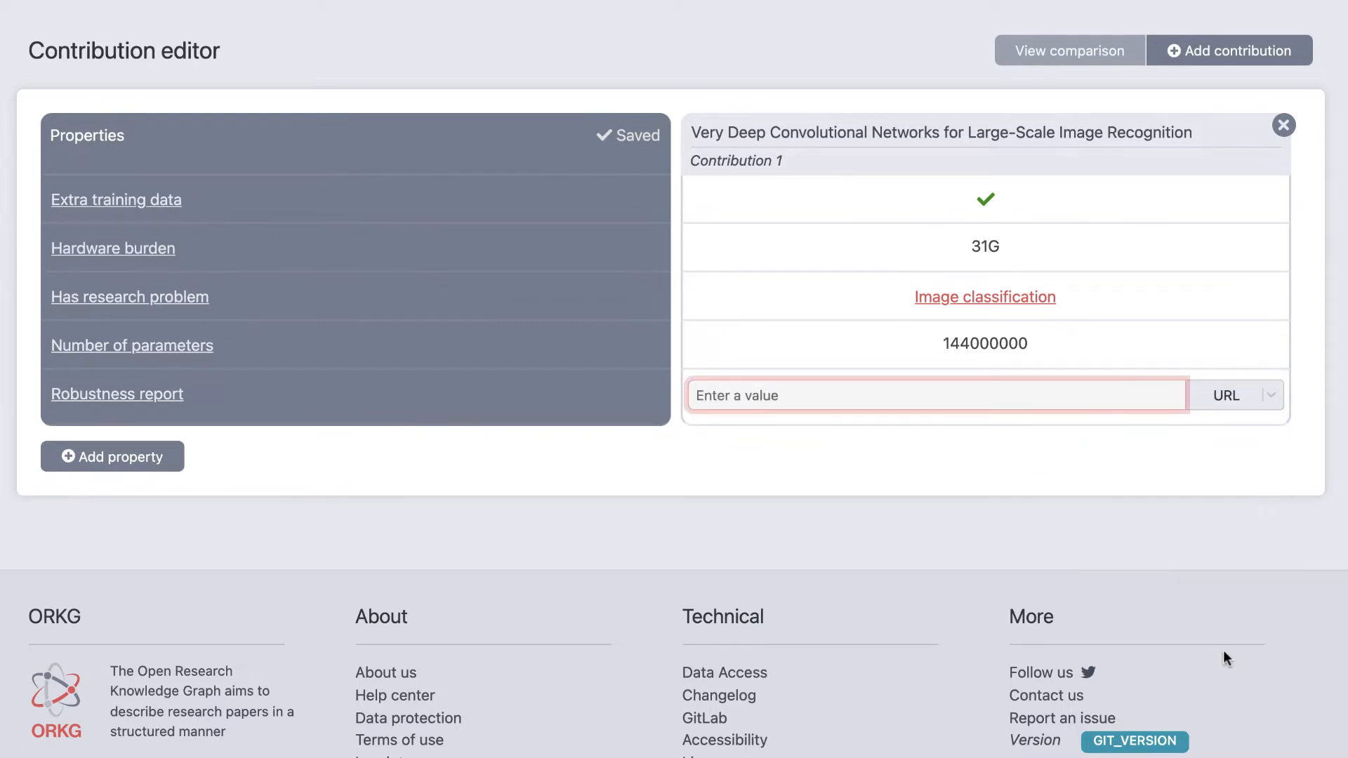
{"action": "key", "text": "super+v"}
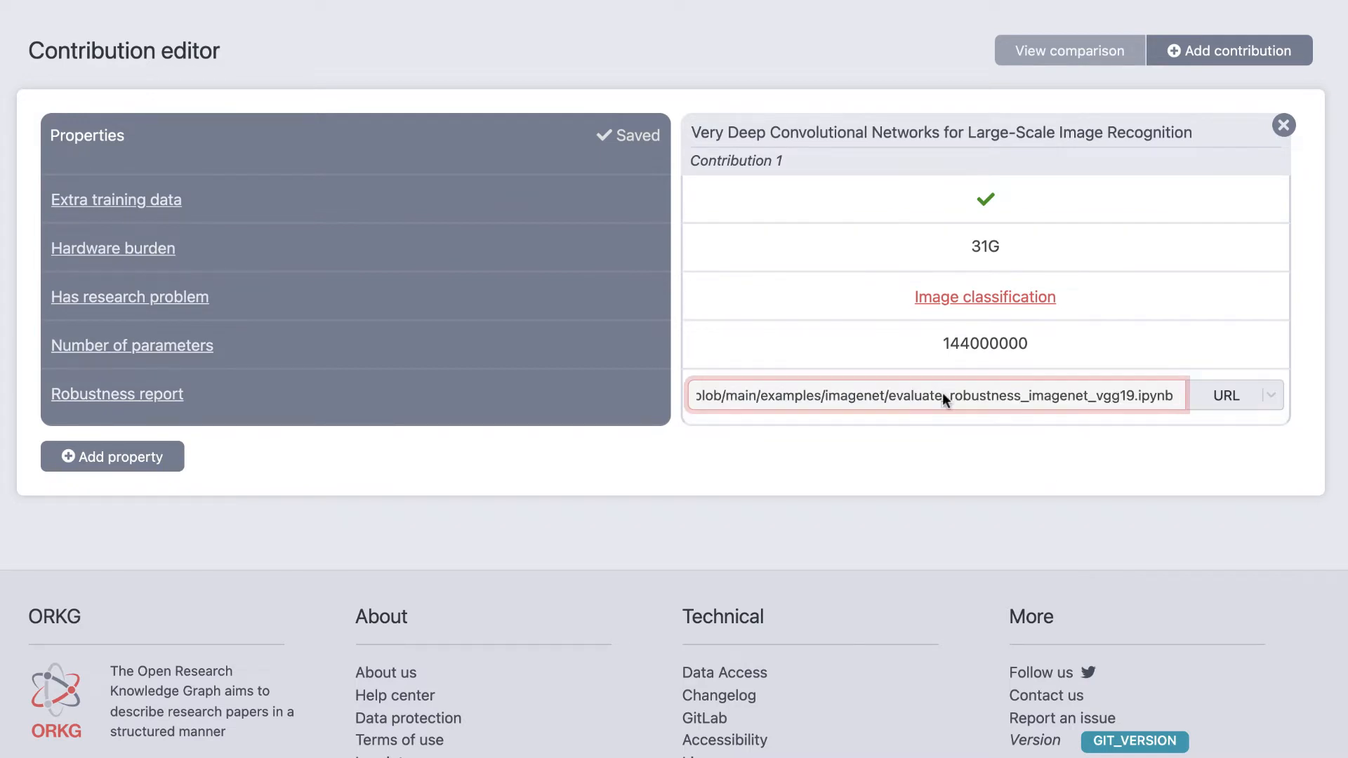
{"action": "left_click", "coordinate": [916, 445]}
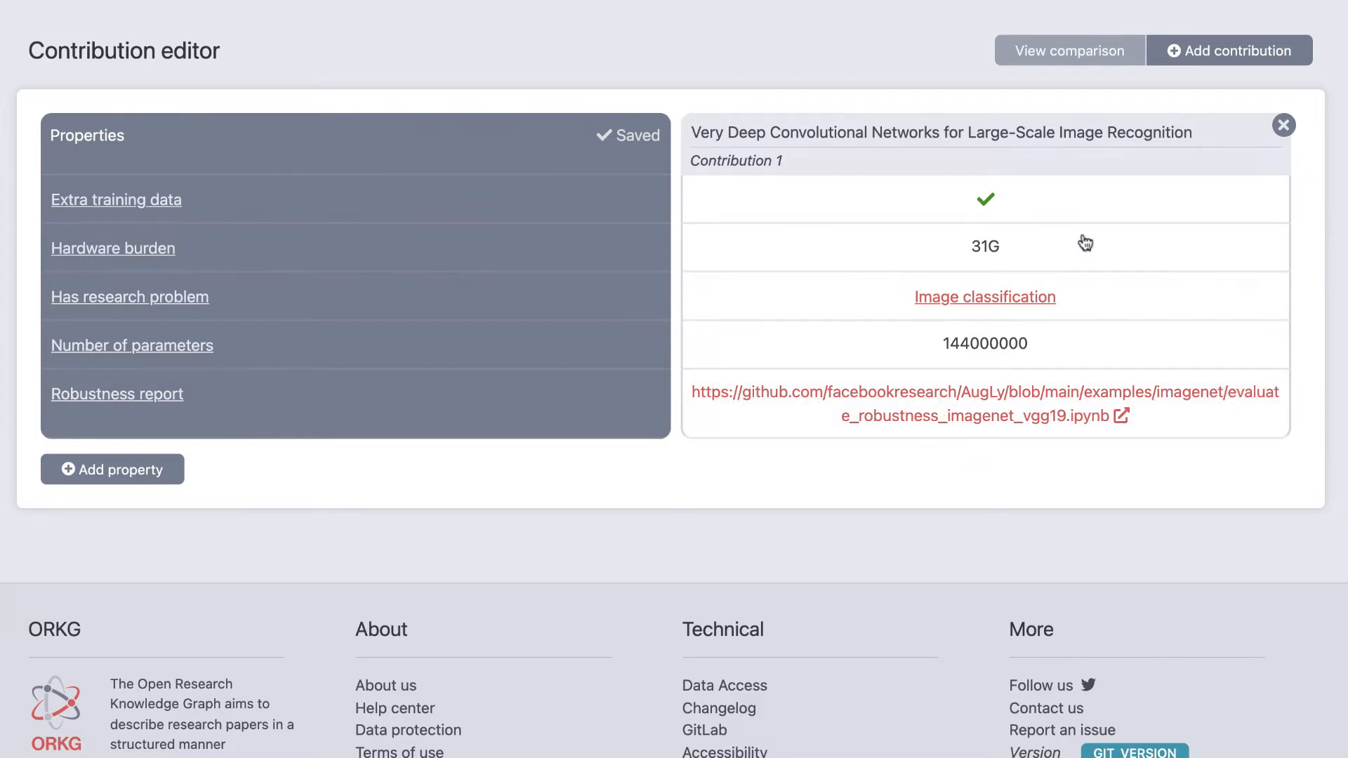
Step: Search for a contribution by DOI 10.1109/cvpr42600.2020.01070 and start a new paper from that DOI
{"action": "left_click", "coordinate": [1222, 59]}
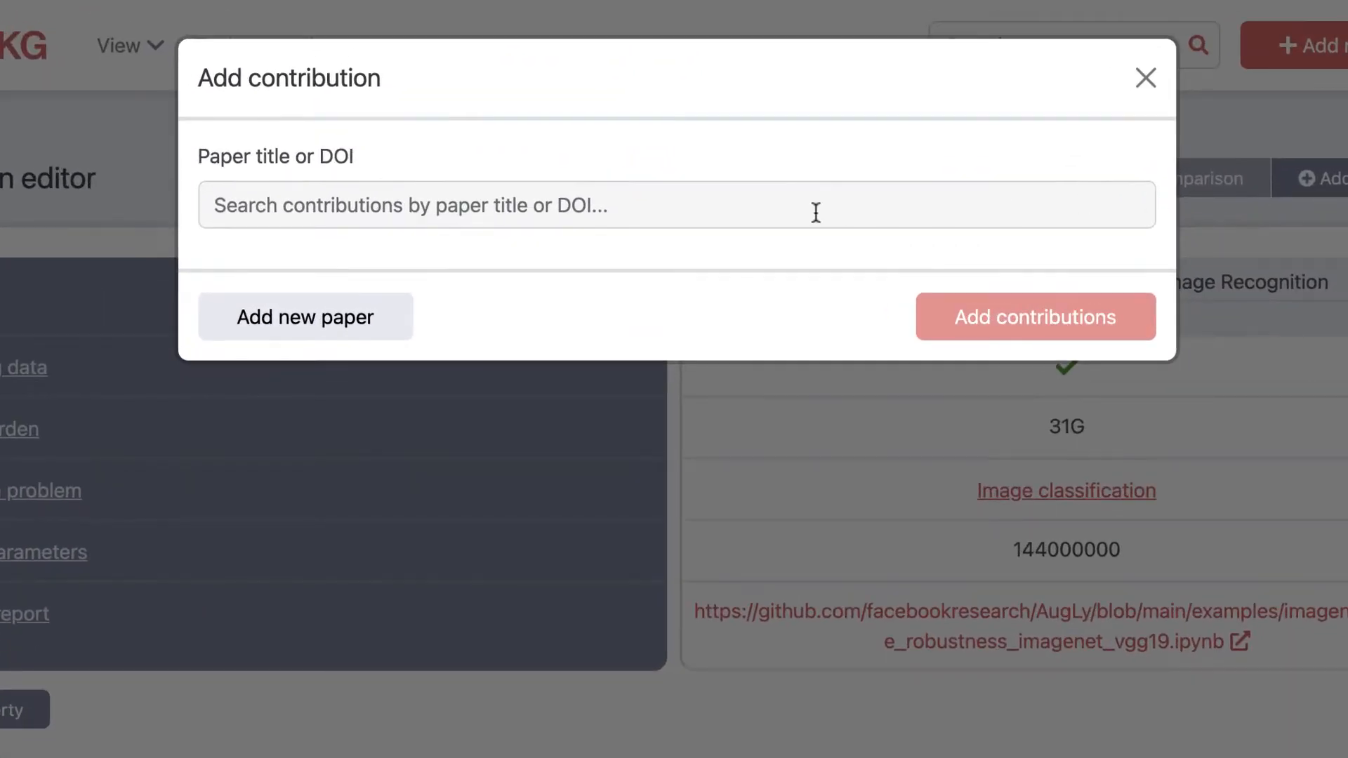
{"action": "type", "text": "10.1109/cvpr42600.2020.01070"}
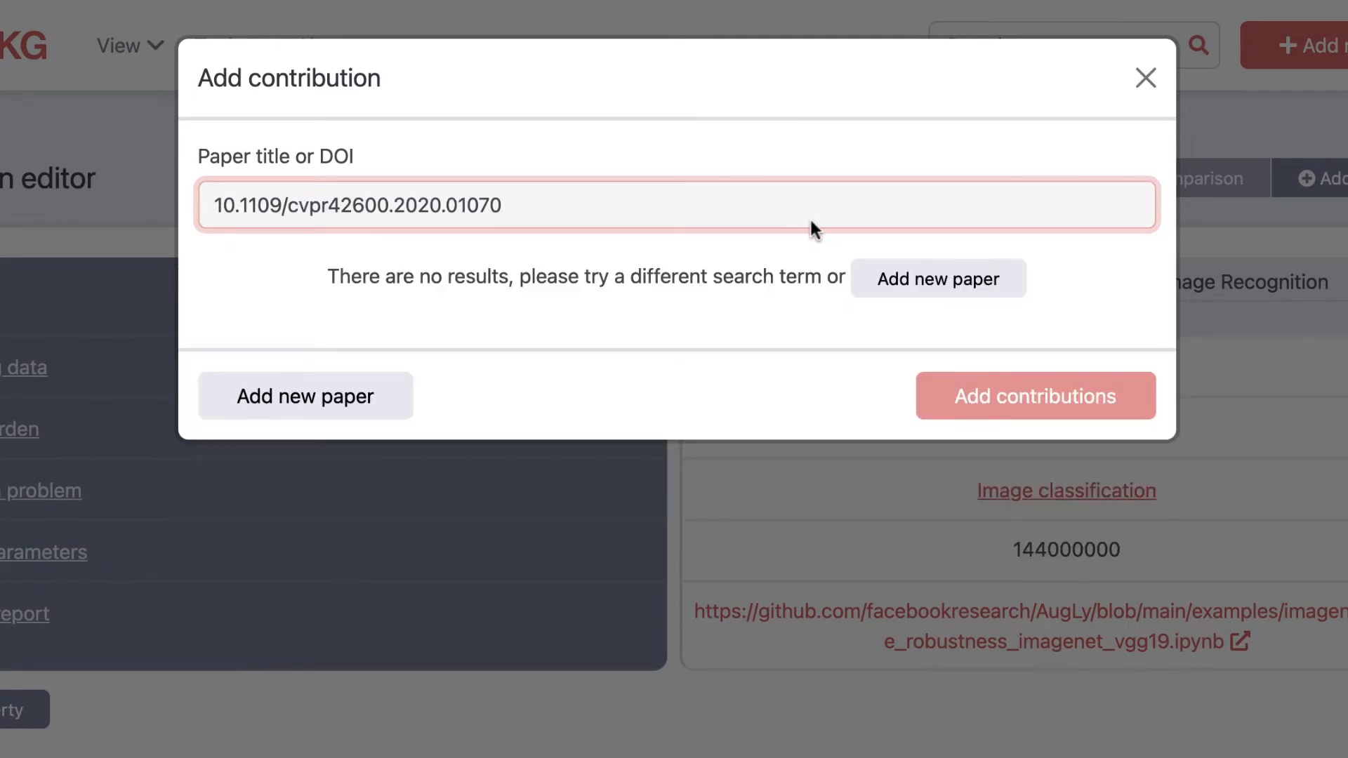
{"action": "left_click", "coordinate": [902, 271]}
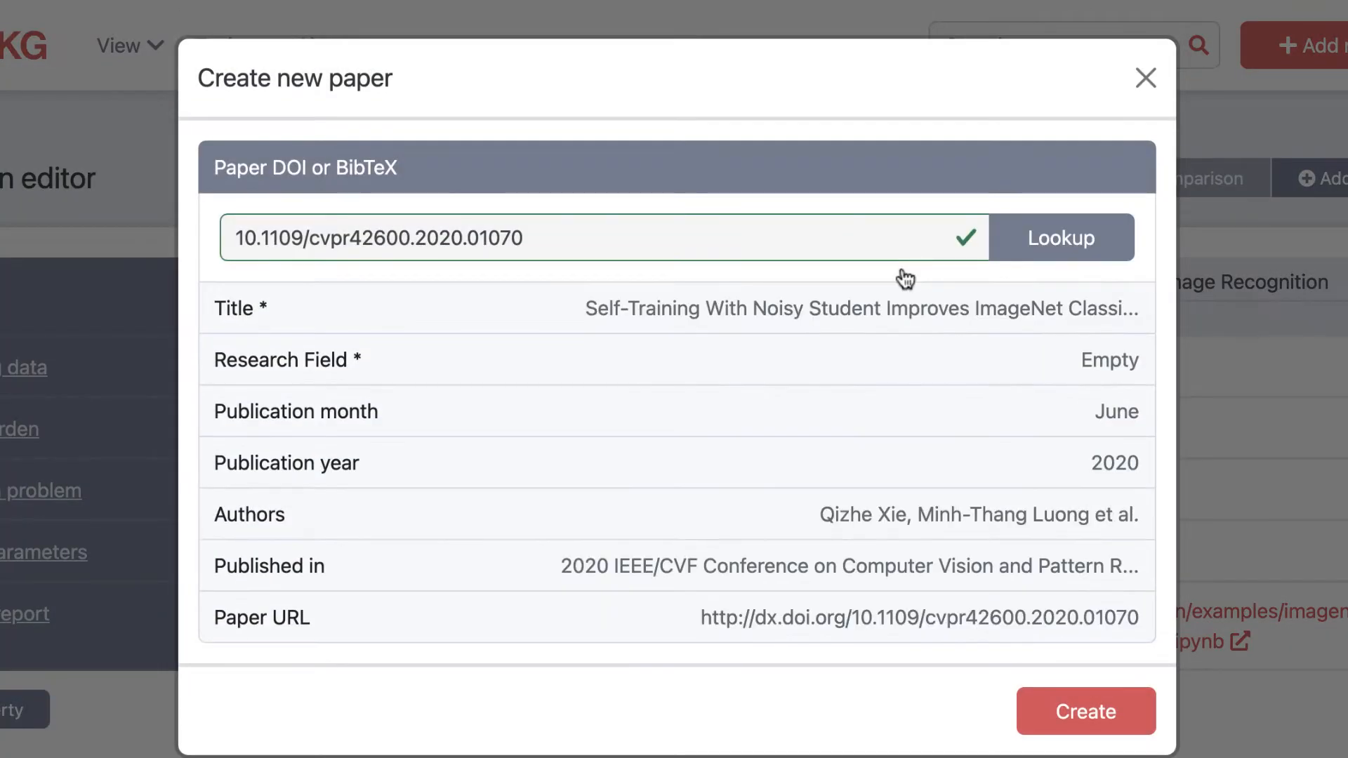
Step: Choose Computer Sciences under Physical Sciences & Mathematics as the new paper's research field and create the paper
{"action": "left_click", "coordinate": [824, 360]}
{"action": "left_click", "coordinate": [1026, 347]}
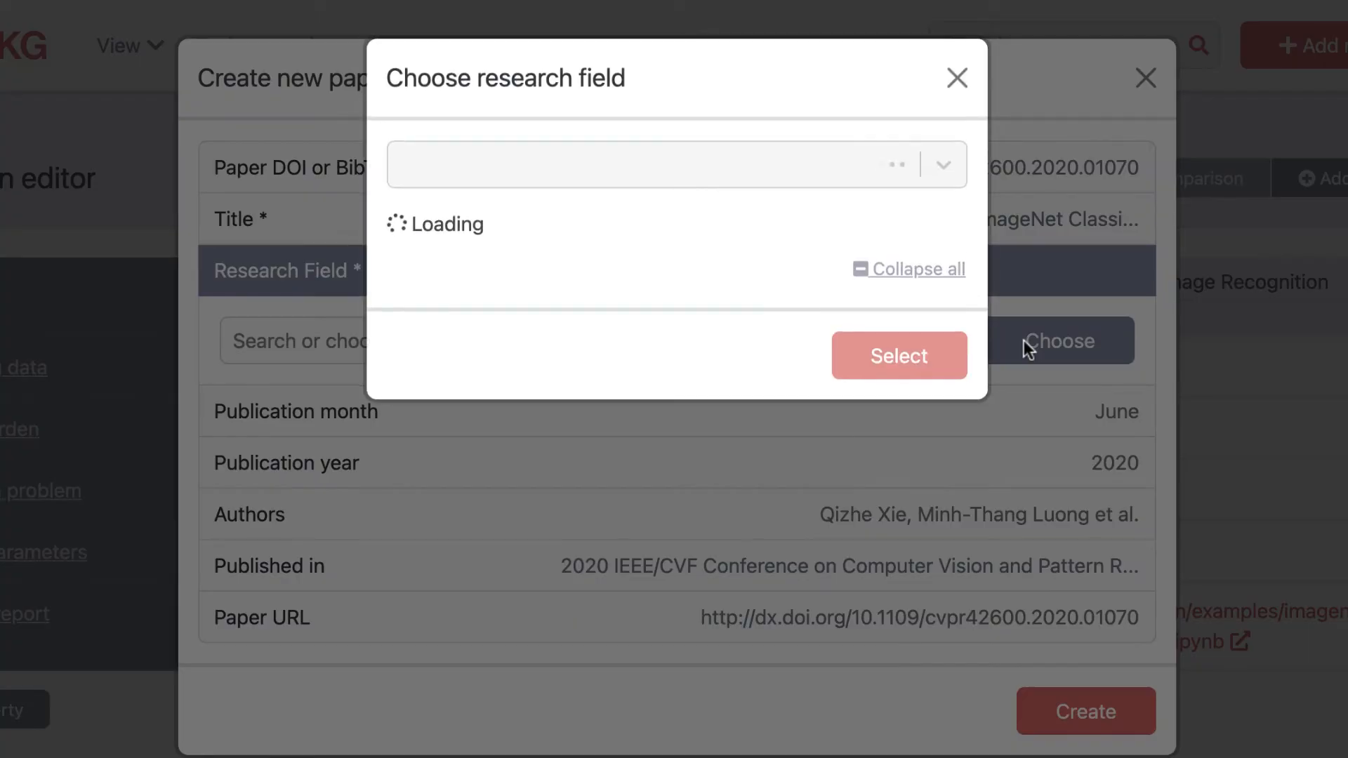
{"action": "left_click", "coordinate": [414, 430]}
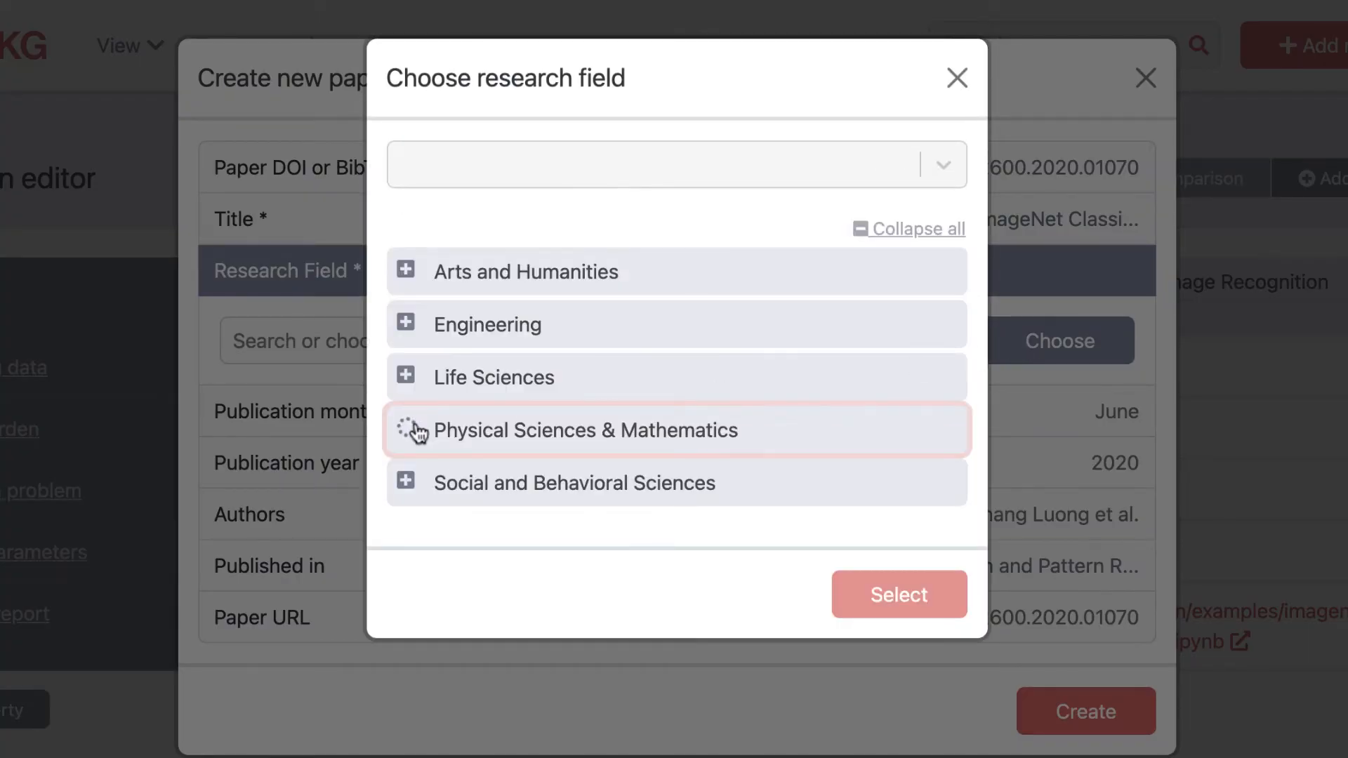
{"action": "left_click", "coordinate": [637, 635]}
{"action": "scroll", "coordinate": [650, 635], "scroll_direction": "down", "scroll_amount": 4}
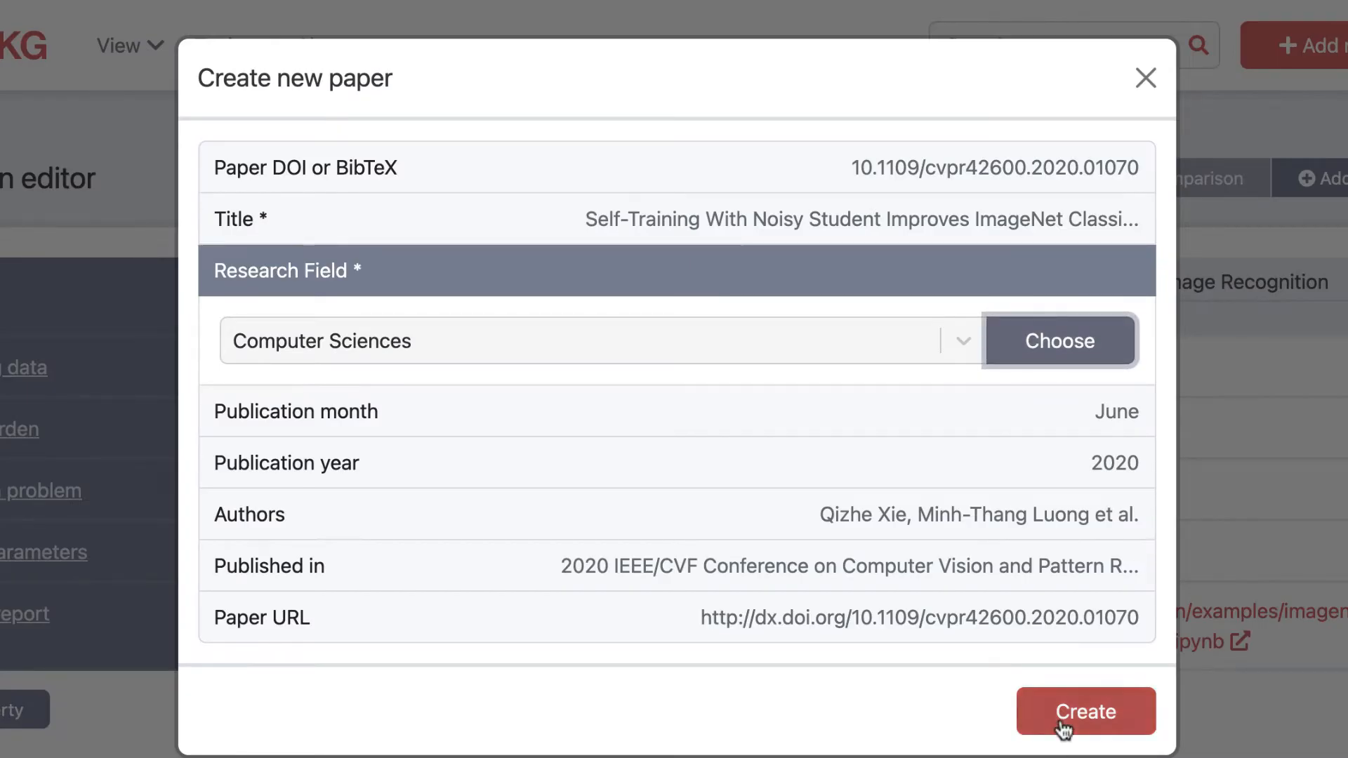
{"action": "left_click", "coordinate": [1060, 718]}
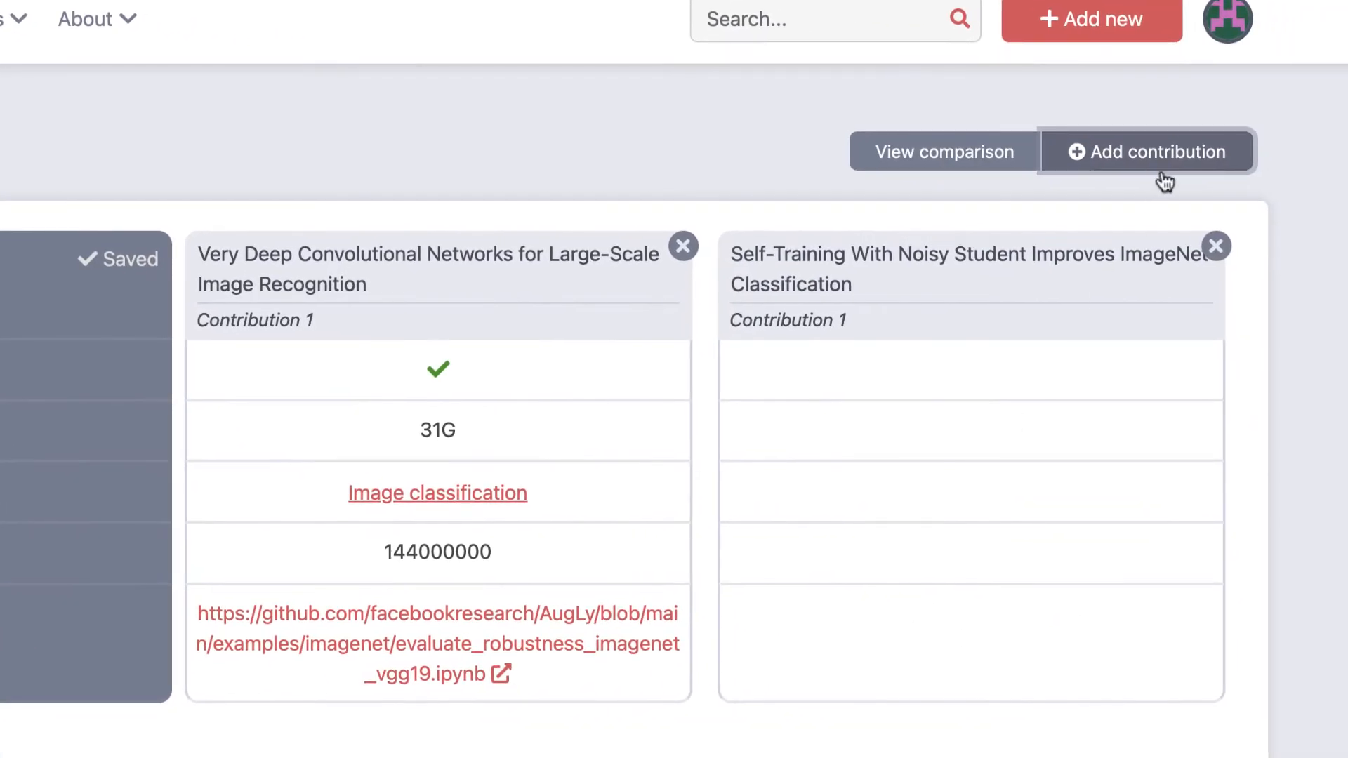
Step: Search for another contribution by DOI 10.1109/ICCV.2019.00353 and start a new paper from that DOI
{"action": "left_click", "coordinate": [1327, 180]}
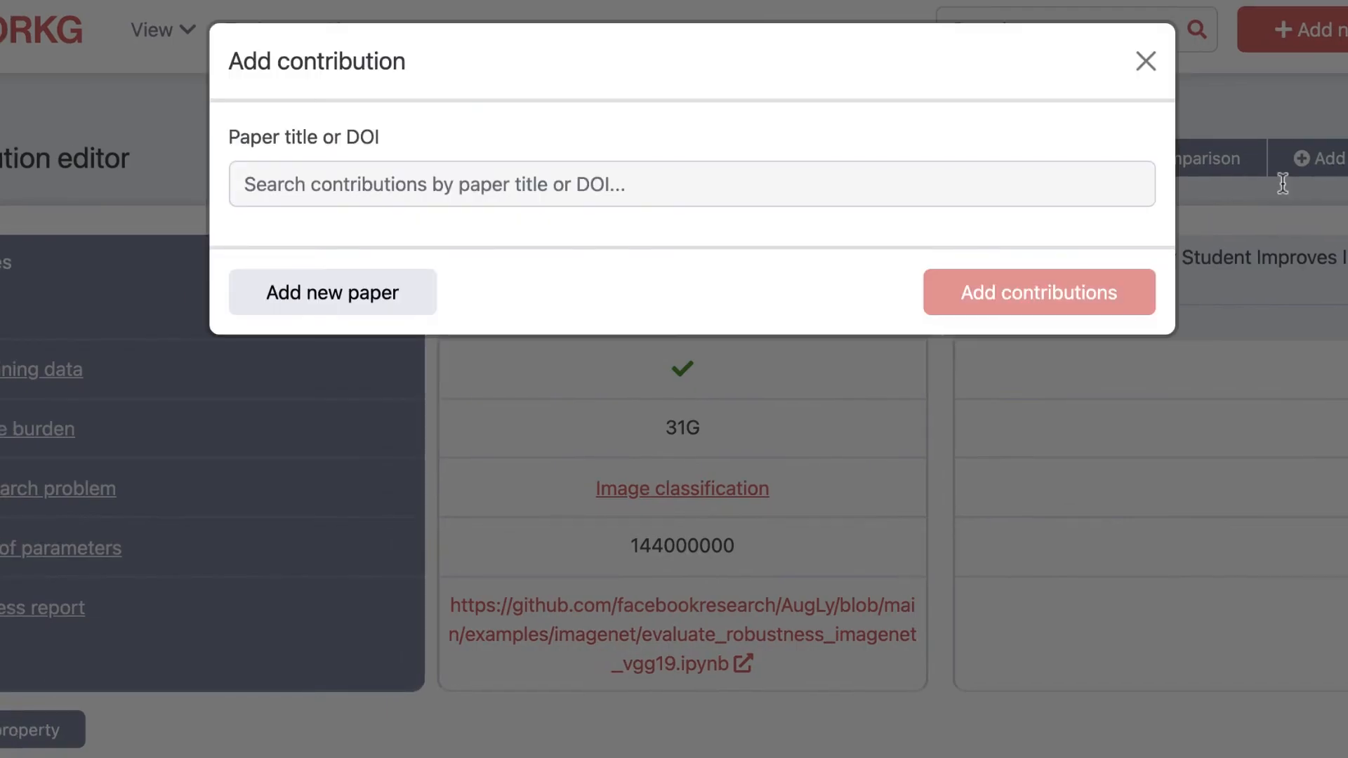
{"action": "left_click", "coordinate": [960, 203]}
{"action": "type", "text": "10.1109/ICCV.2019.00353"}
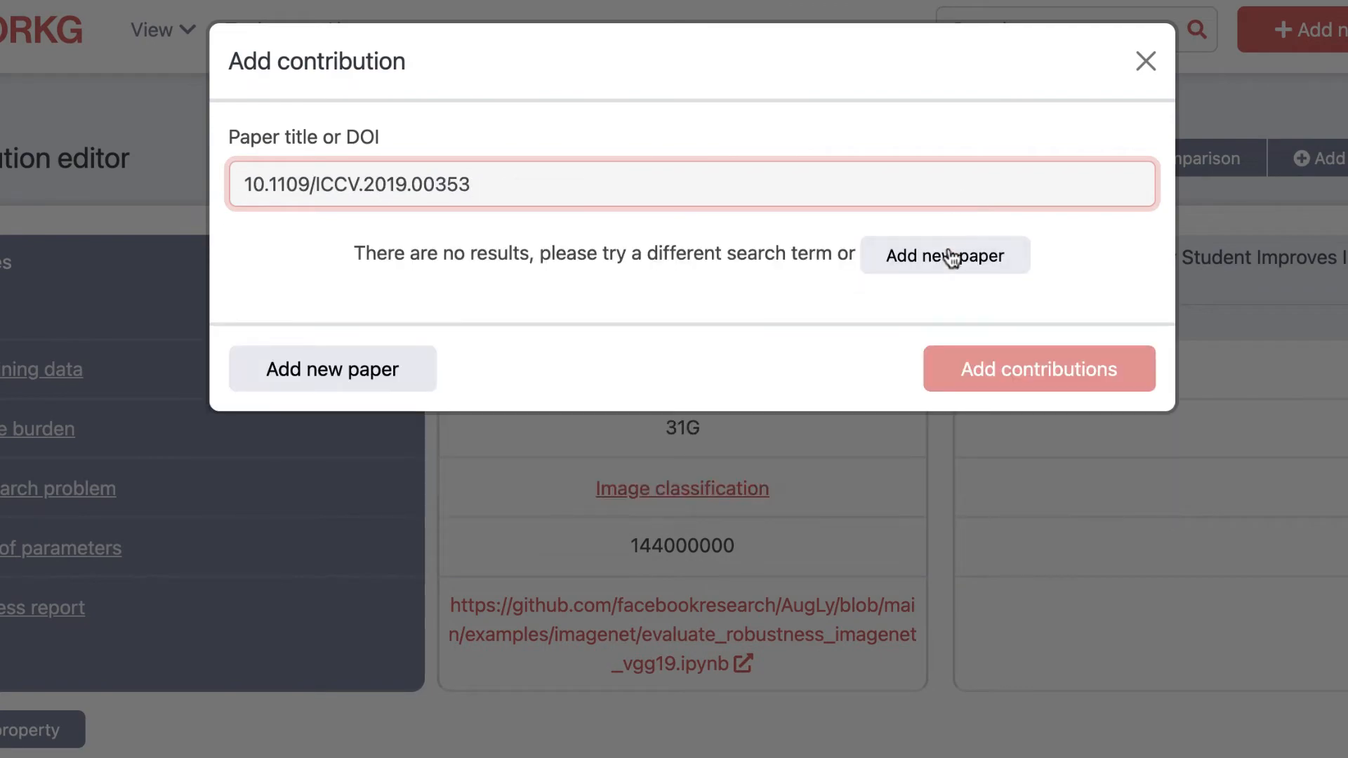
{"action": "left_click", "coordinate": [951, 257]}
Step: Set the research field of the Drop an Octave paper to Computer Sciences and create the paper
{"action": "left_click", "coordinate": [882, 319]}
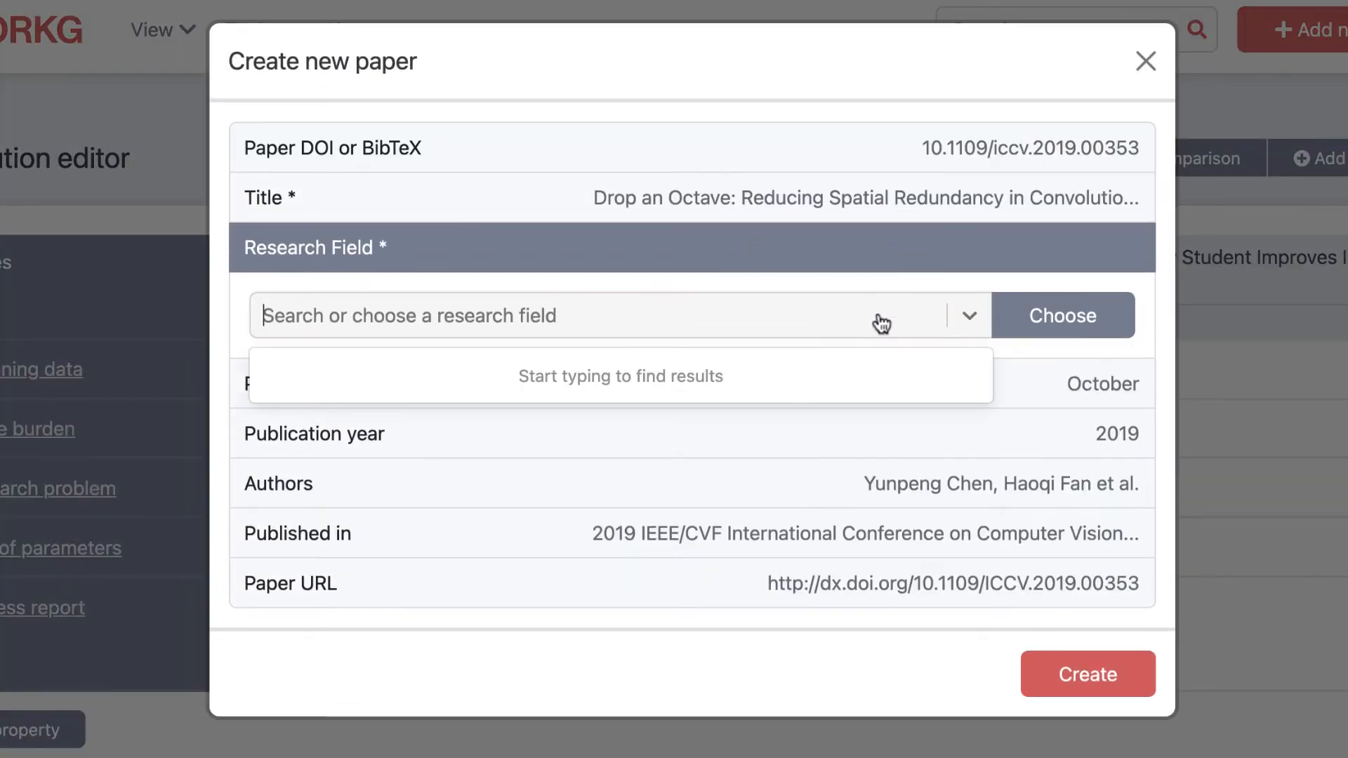
{"action": "type", "text": "Computer s"}
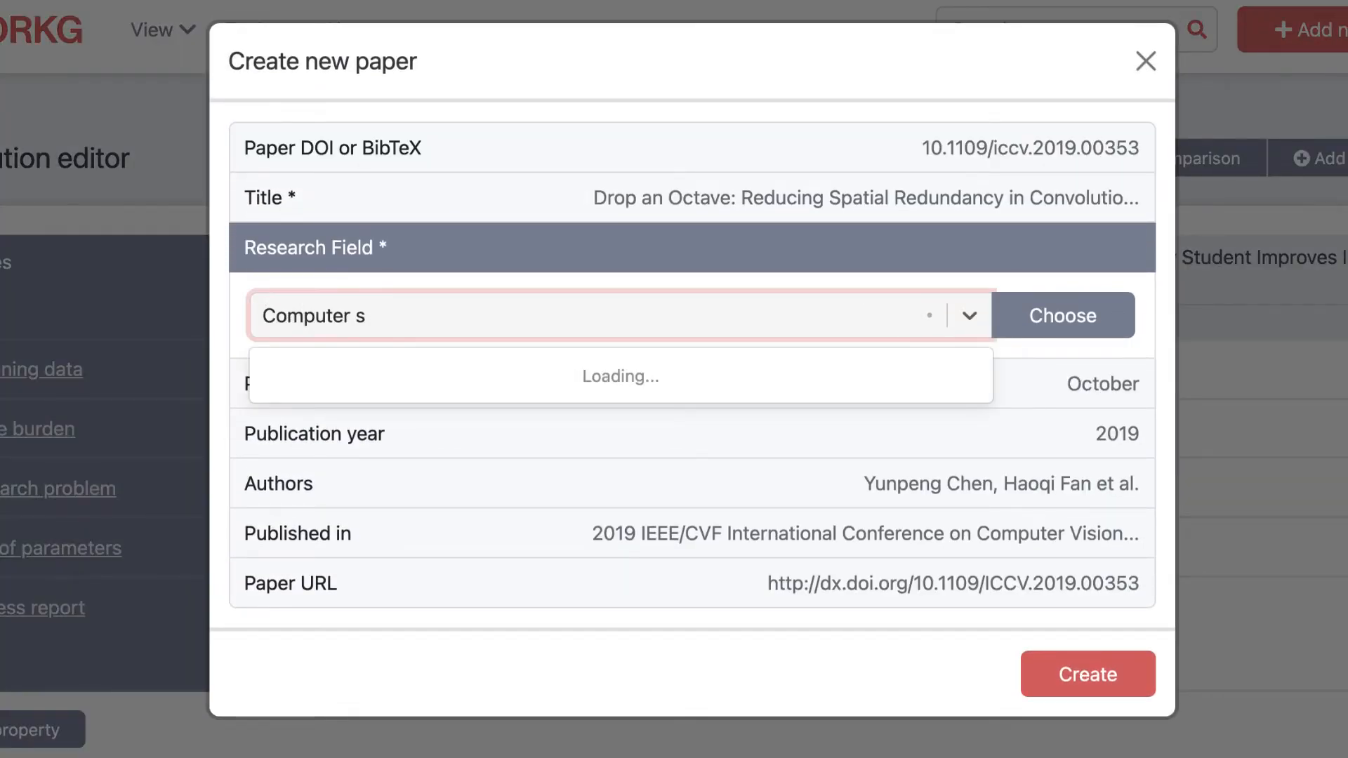
{"action": "left_click", "coordinate": [780, 373]}
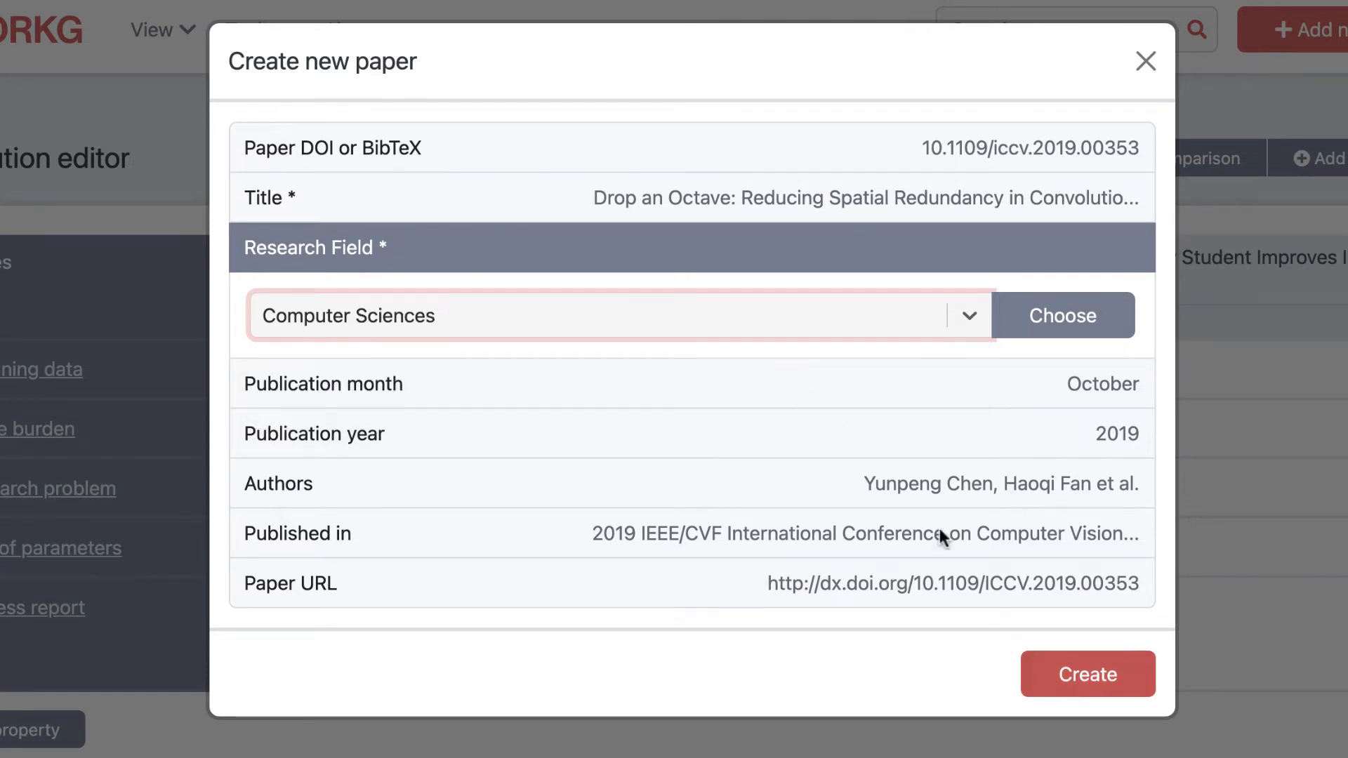
{"action": "left_click", "coordinate": [1096, 687]}
Step: Set the research problem of the Self-Training With Noisy Student contribution to the existing "Image classification"
{"action": "left_click", "coordinate": [839, 394]}
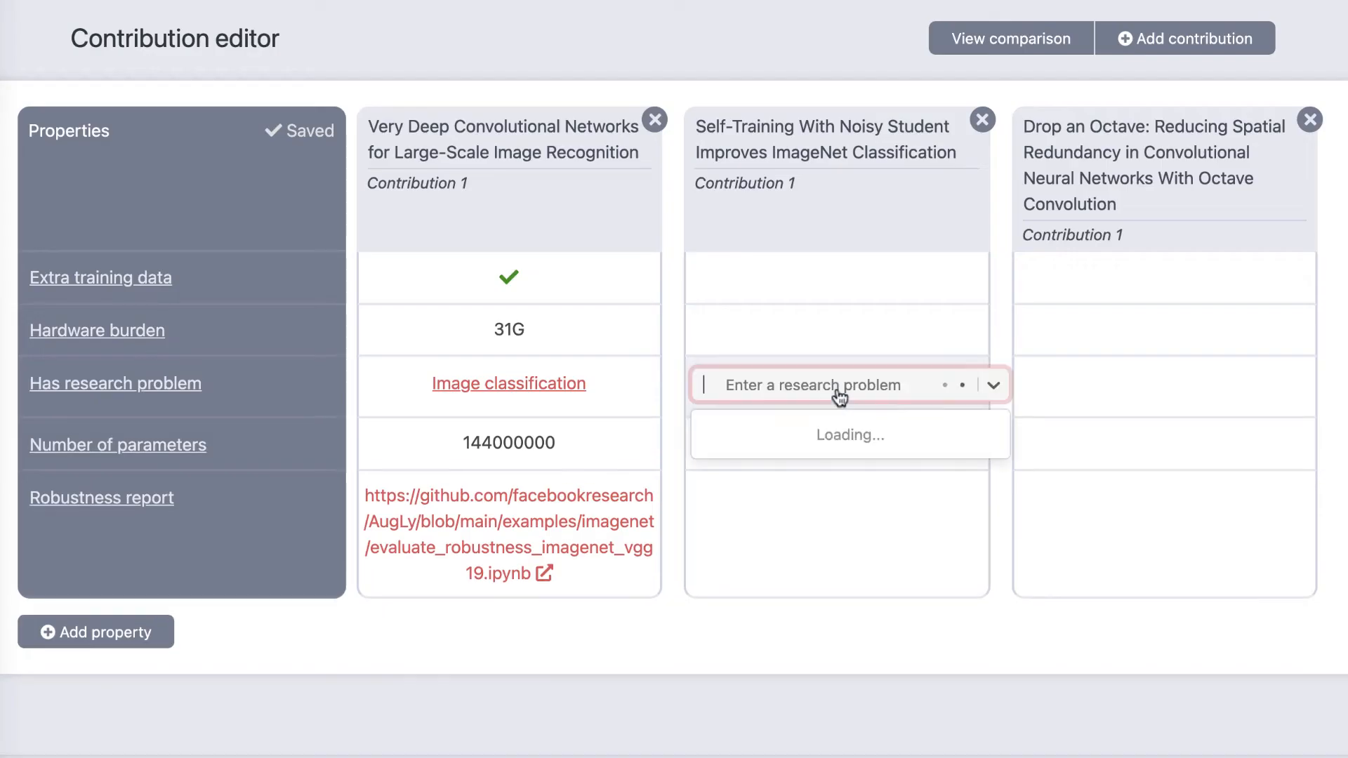
{"action": "type", "text": "Ima"}
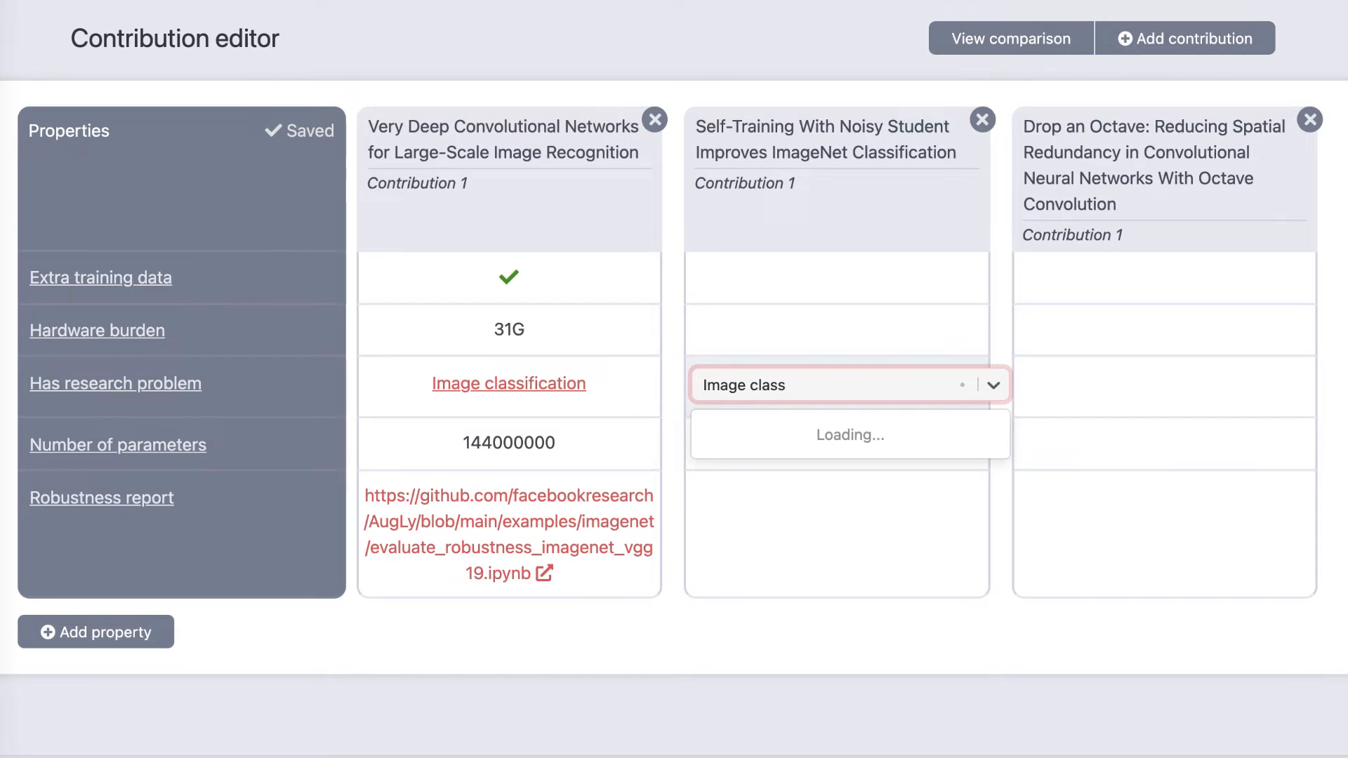
{"action": "type", "text": "ge class"}
{"action": "left_click", "coordinate": [830, 459]}
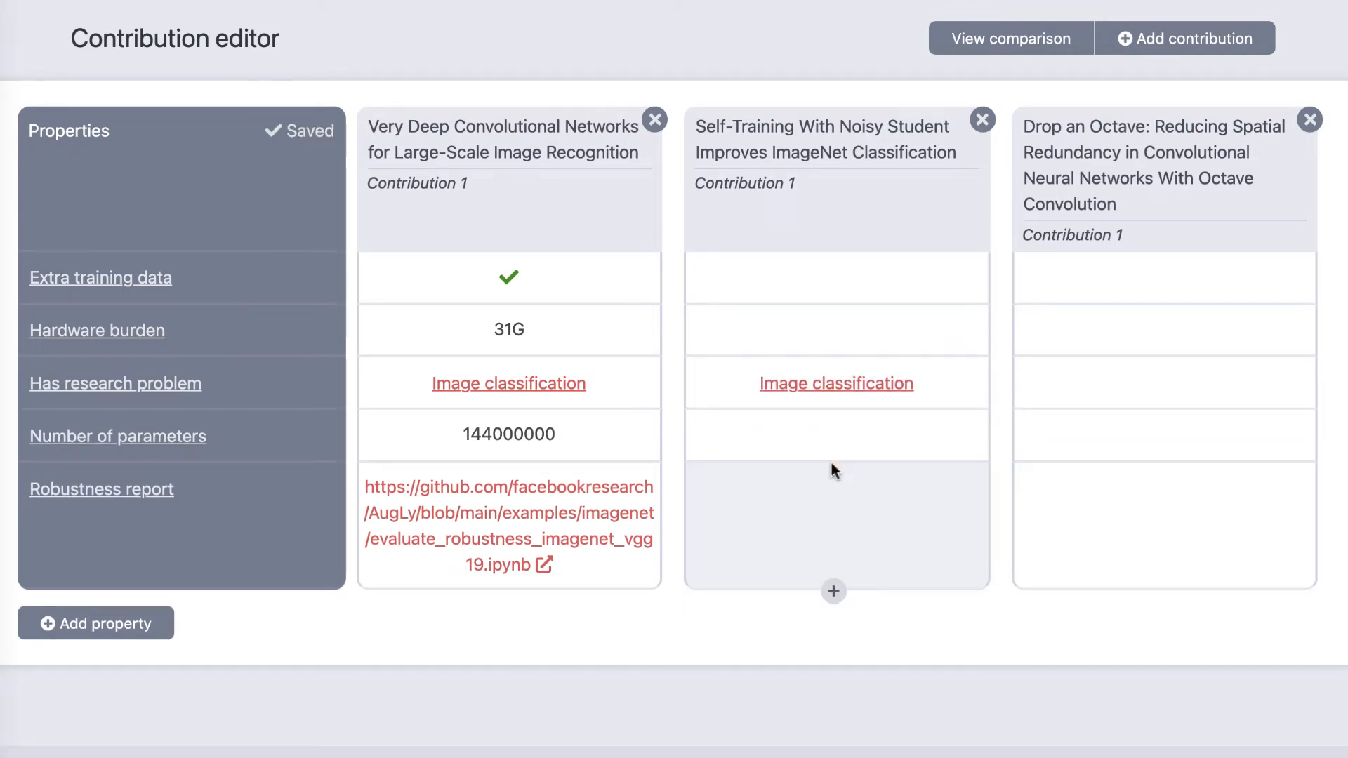
Step: Give the Hardware burden property of the Self-Training With Noisy Student contribution the Text value 51800G
{"action": "left_click", "coordinate": [852, 333]}
{"action": "type", "text": "518"}
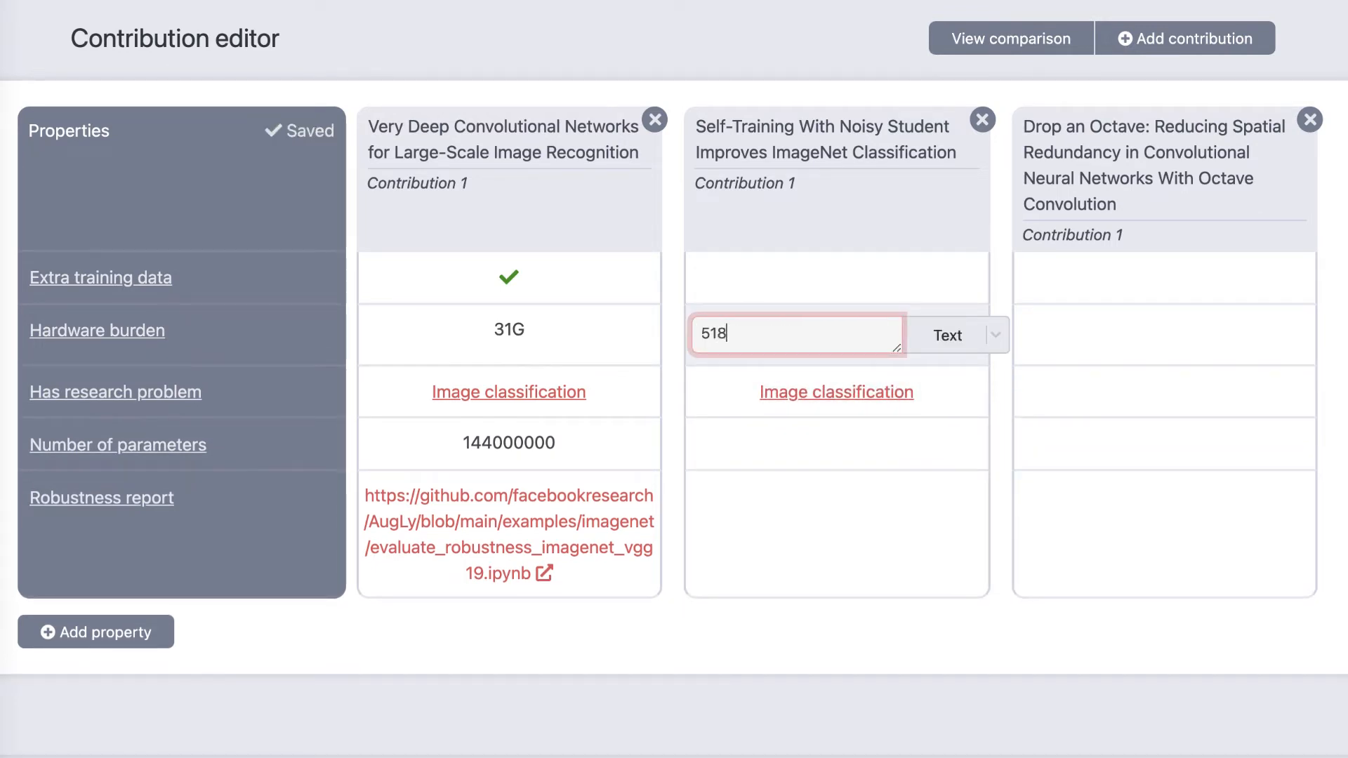
{"action": "type", "text": "00G"}
{"action": "key", "text": "Return"}
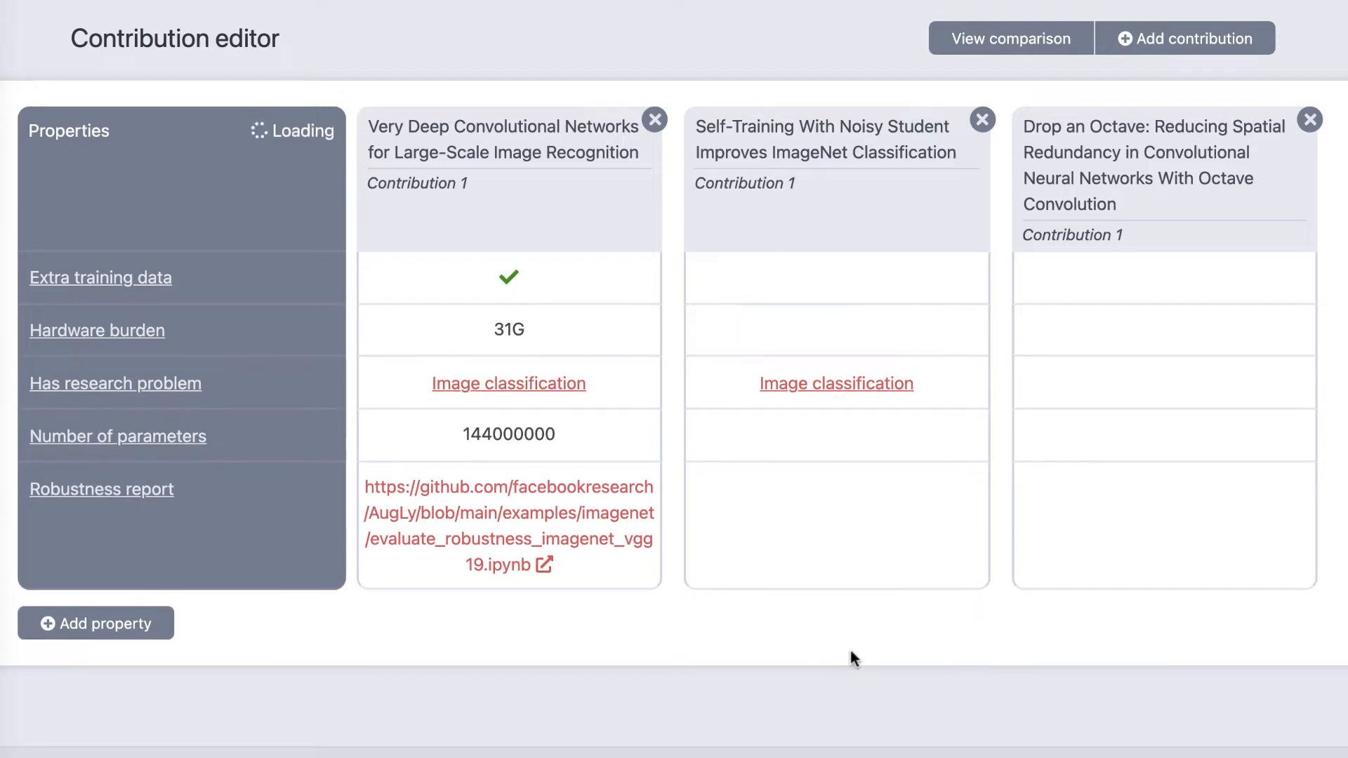
Step: Enter 48000000 as the Self-Training With Noisy Student contribution's Number of parameters and convert the value to Integer
{"action": "left_click", "coordinate": [852, 446]}
{"action": "type", "text": "480"}
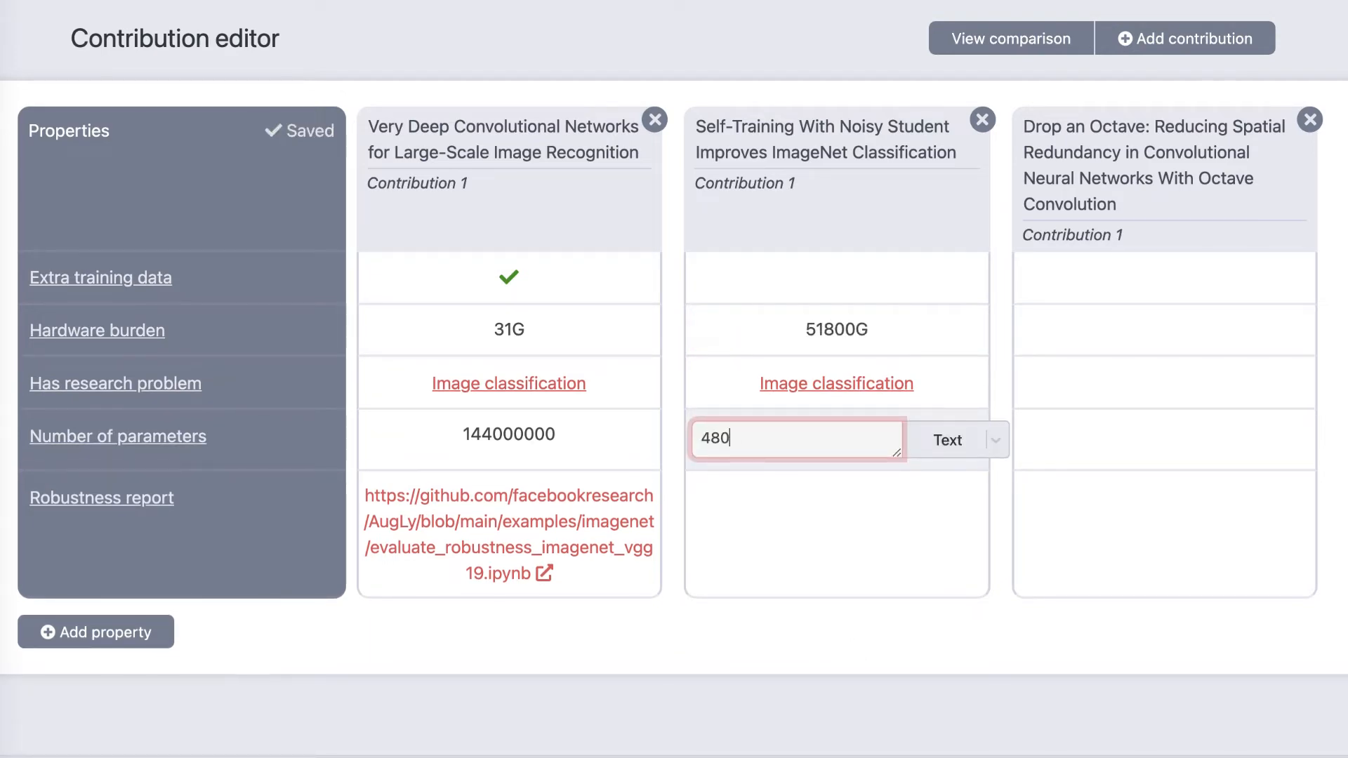
{"action": "type", "text": "00000"}
{"action": "key", "text": "Return"}
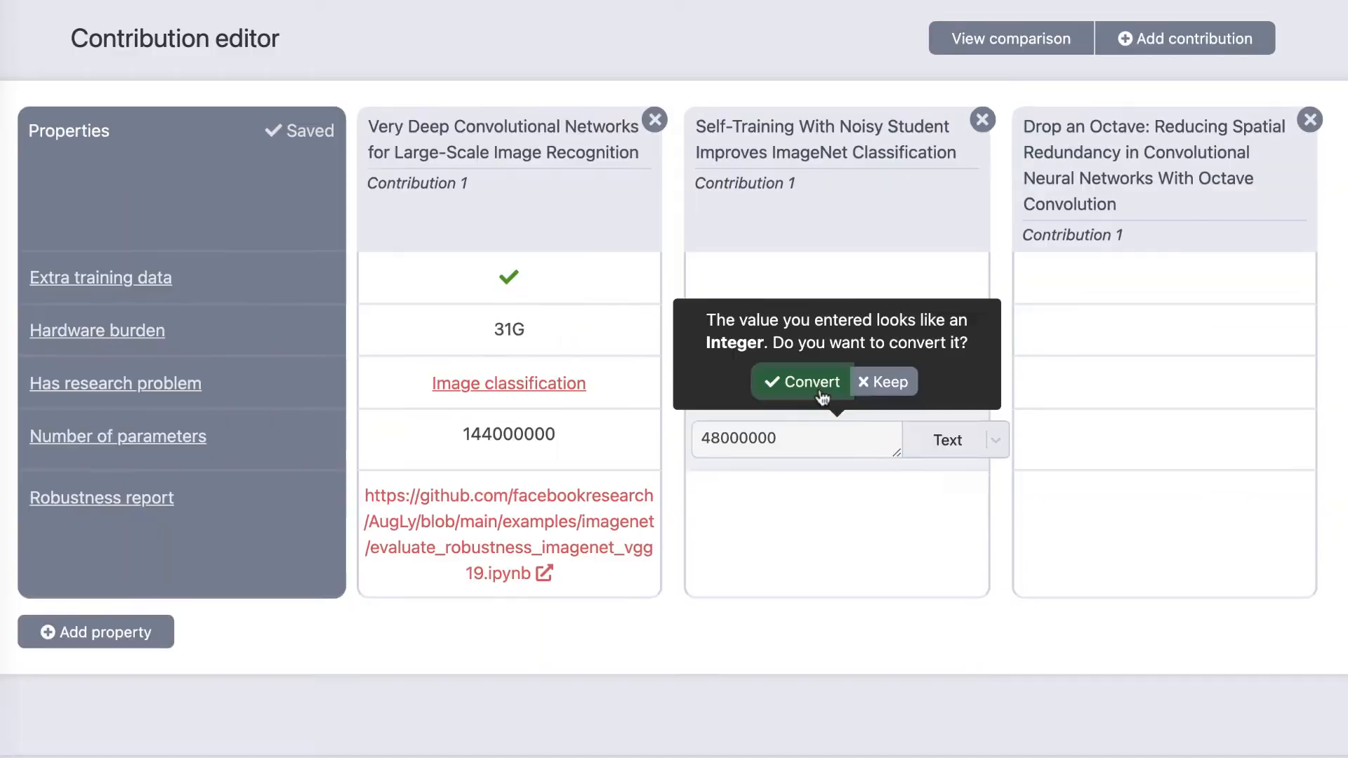
{"action": "left_click", "coordinate": [759, 478]}
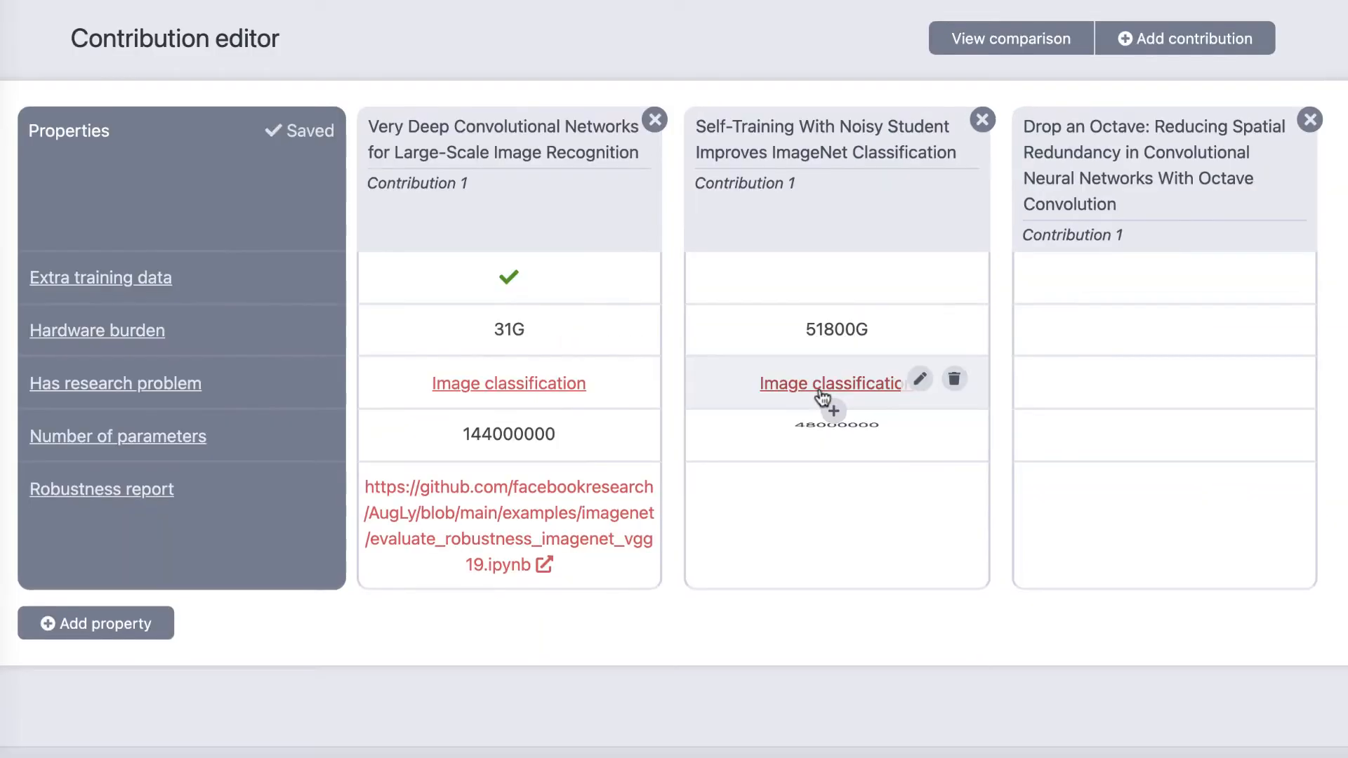
{"action": "left_click", "coordinate": [864, 513]}
{"action": "type", "text": "https://github.com/facebookresearch/AugLy/blob/main/examples/imagenet/evaluate_robustness_imagenet_efficientnet_l2.ipynb"}
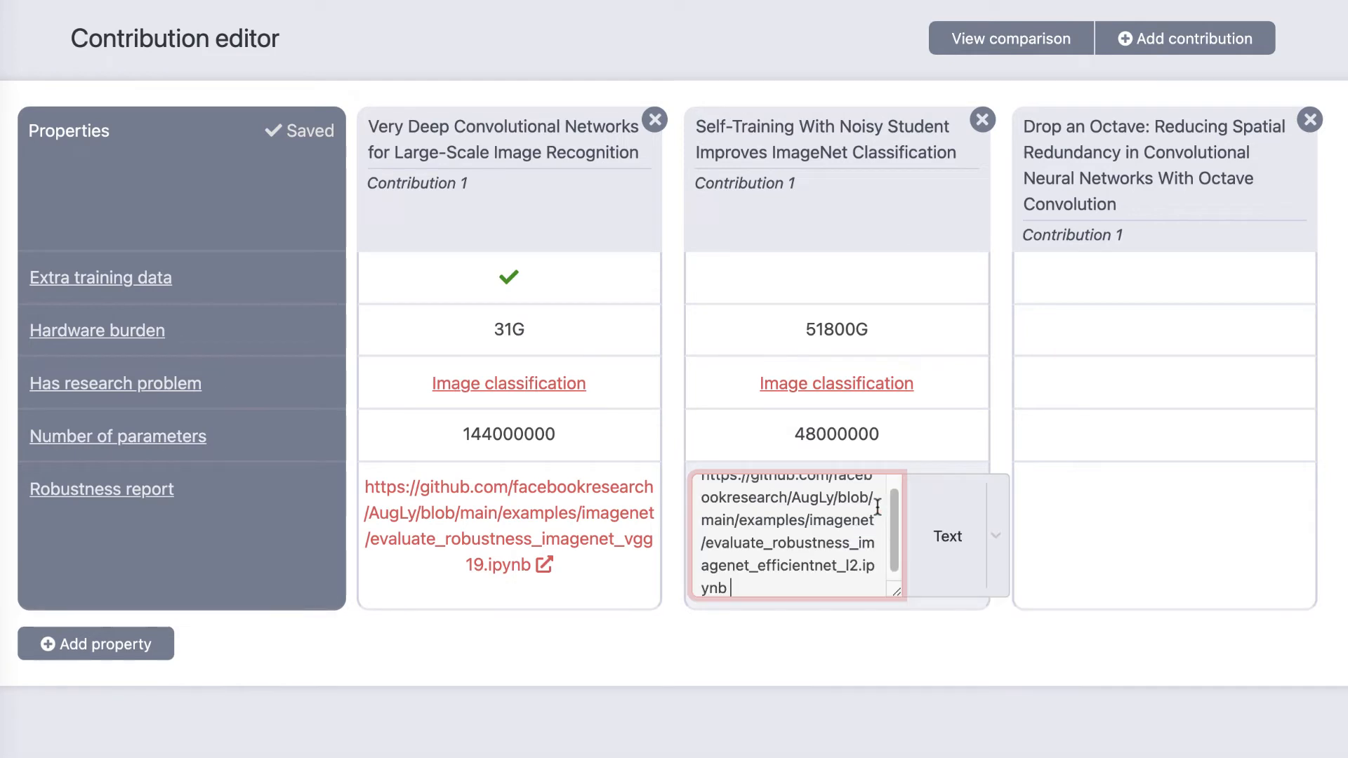
{"action": "left_click", "coordinate": [927, 564]}
{"action": "left_click", "coordinate": [934, 757]}
{"action": "left_click", "coordinate": [877, 587]}
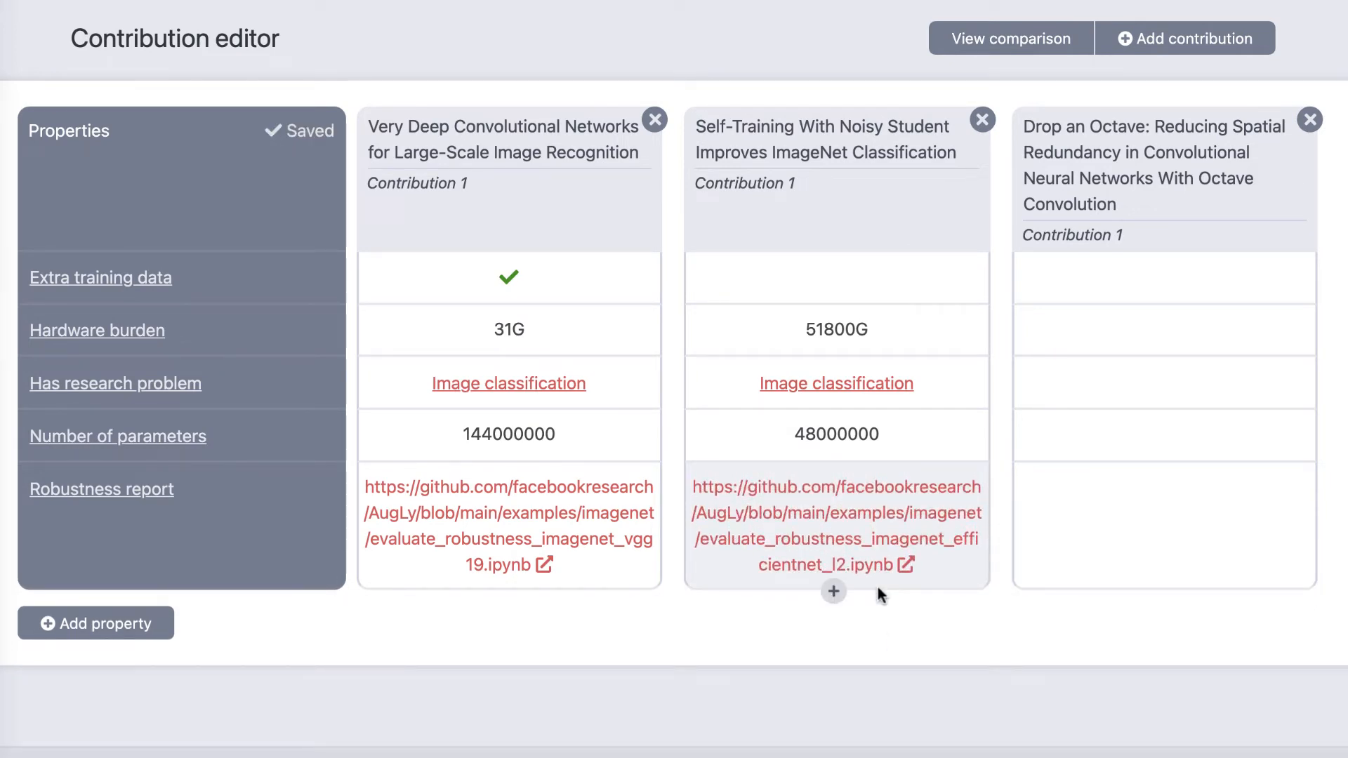
Step: Set Extra training data of the Self-Training With Noisy Student contribution to the Boolean value True
{"action": "left_click", "coordinate": [881, 264]}
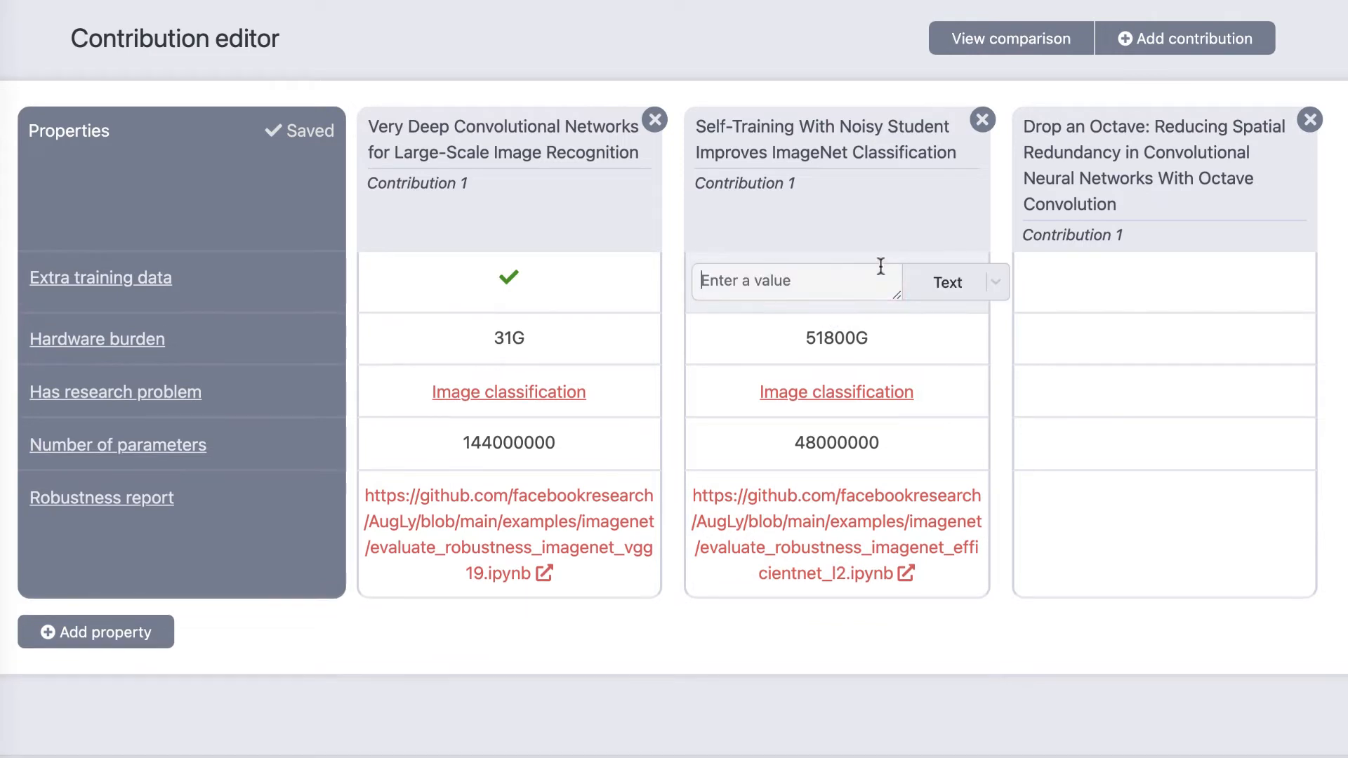
{"action": "left_click", "coordinate": [950, 282]}
{"action": "left_click", "coordinate": [830, 269]}
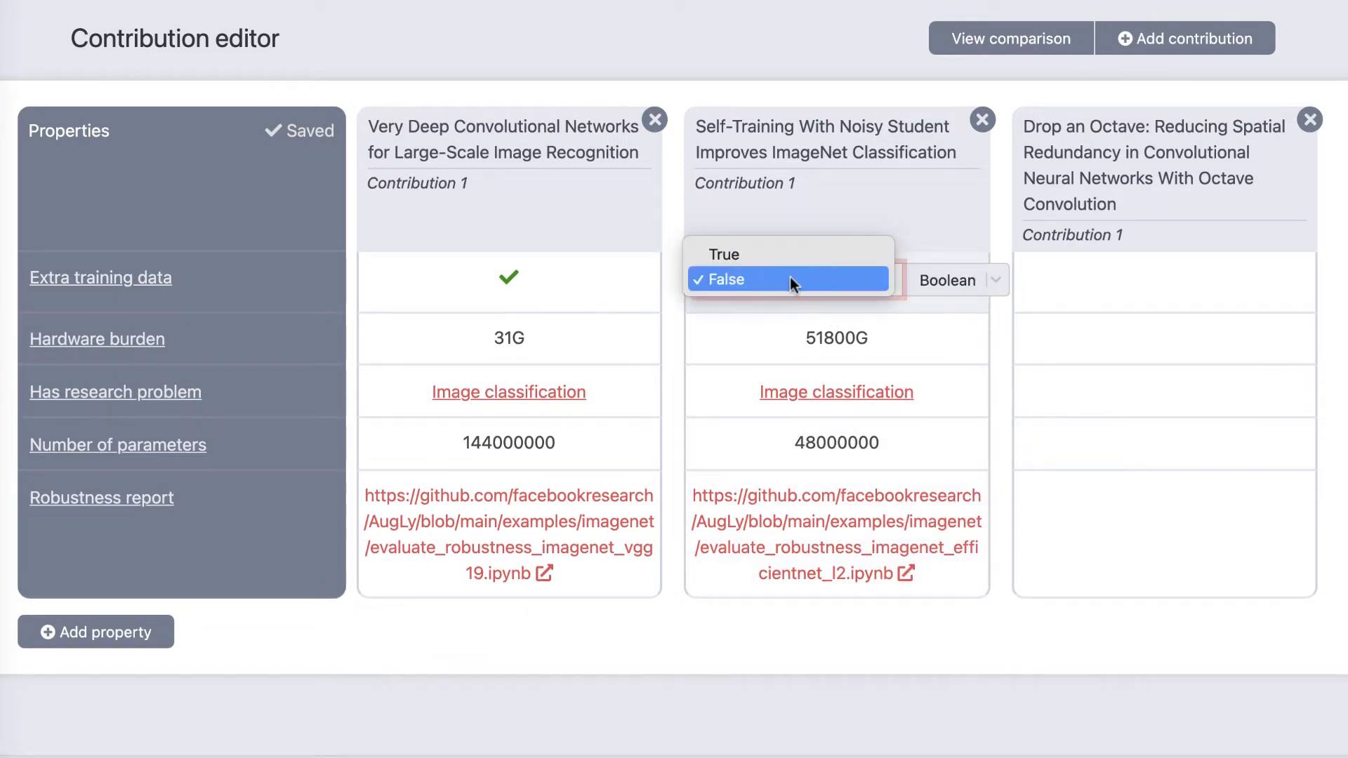
{"action": "left_click", "coordinate": [780, 259]}
{"action": "left_click", "coordinate": [888, 604]}
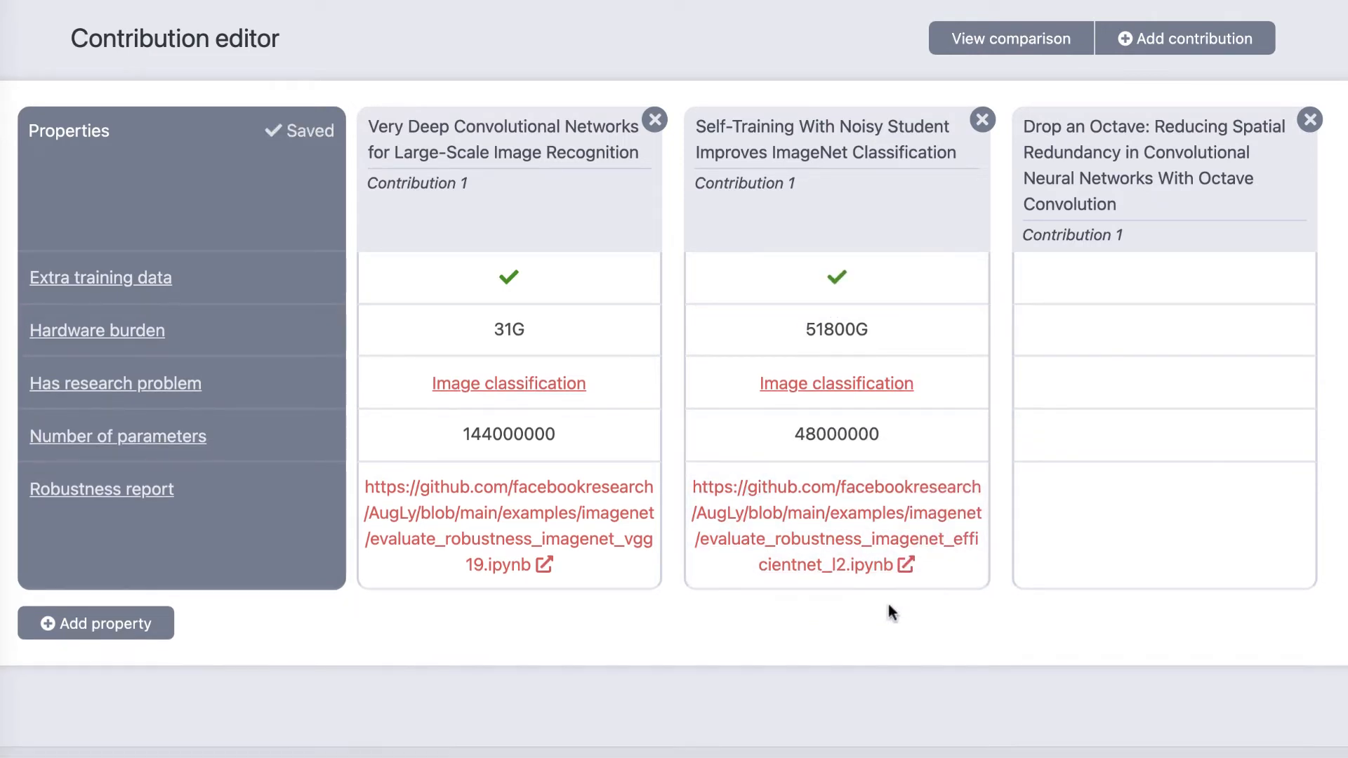
Step: Set the research problem of the Drop an Octave contribution to the existing "Image classification"
{"action": "left_click", "coordinate": [1110, 388]}
{"action": "type", "text": "I"}
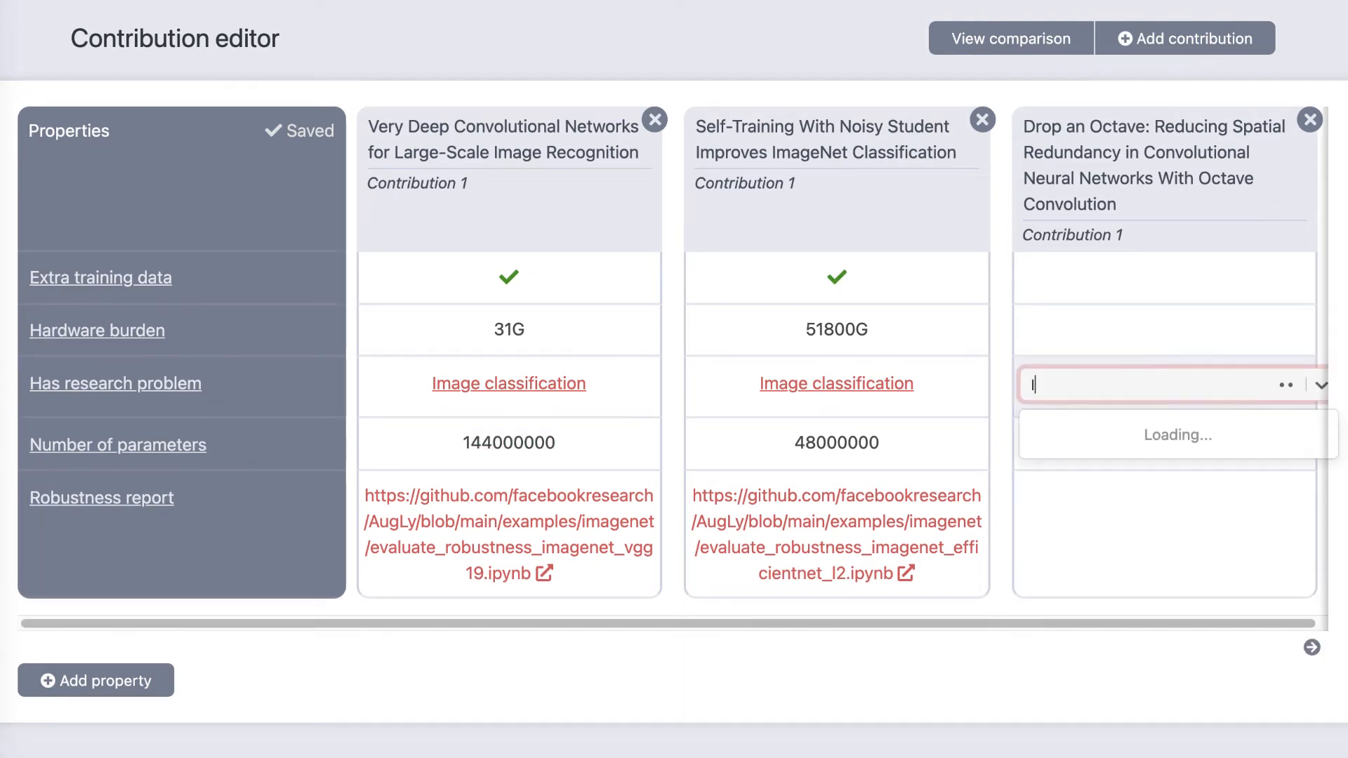
{"action": "type", "text": "mage classifi"}
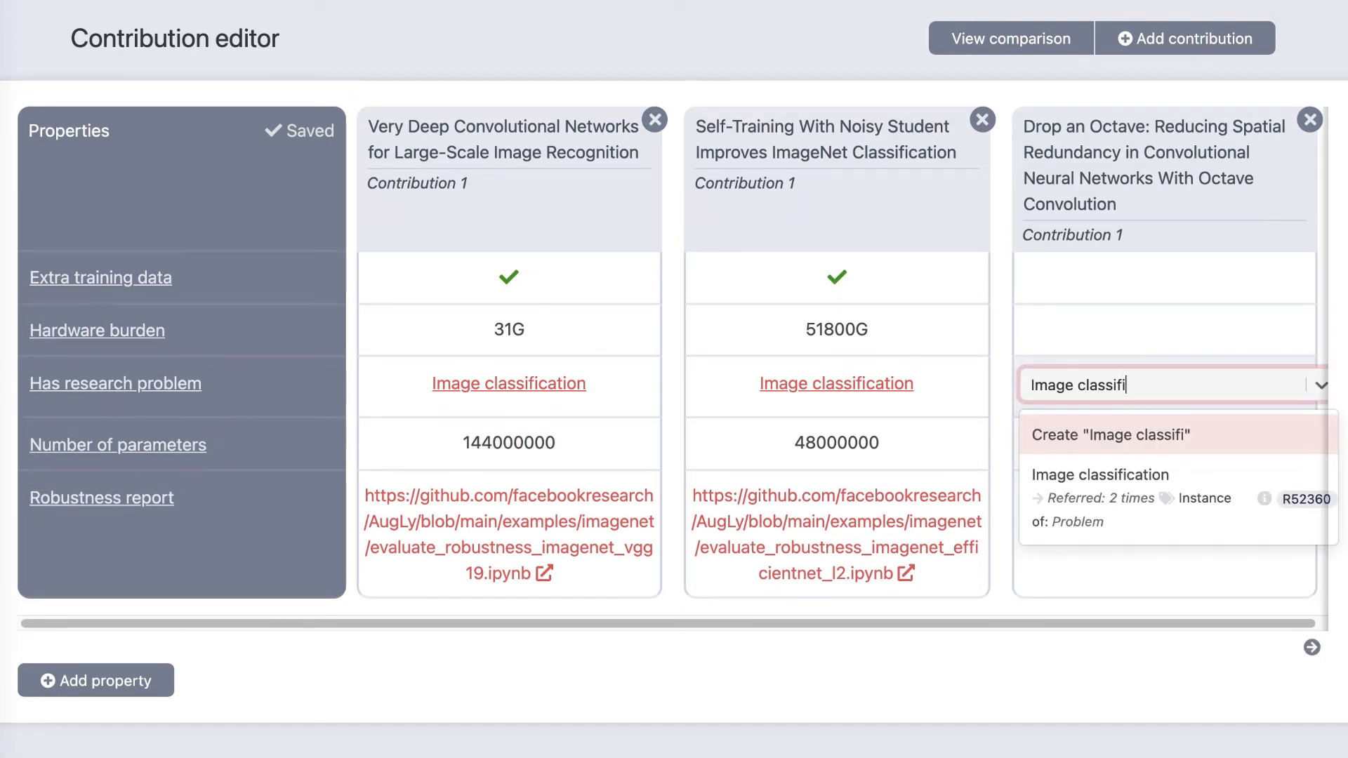
{"action": "left_click", "coordinate": [1084, 469]}
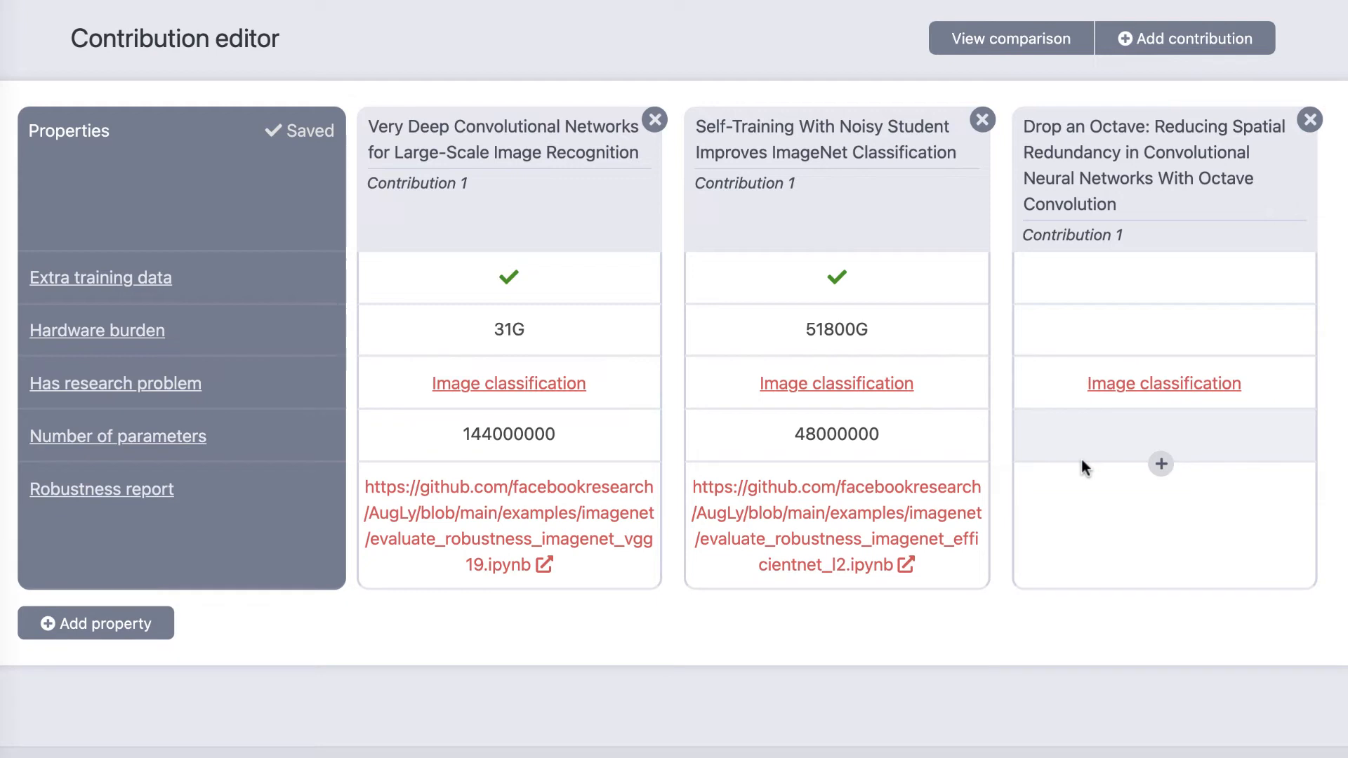
Step: Give the Drop an Octave contribution a Hardware burden of 20771G and a Number of parameters of 6700000
{"action": "left_click", "coordinate": [1193, 344]}
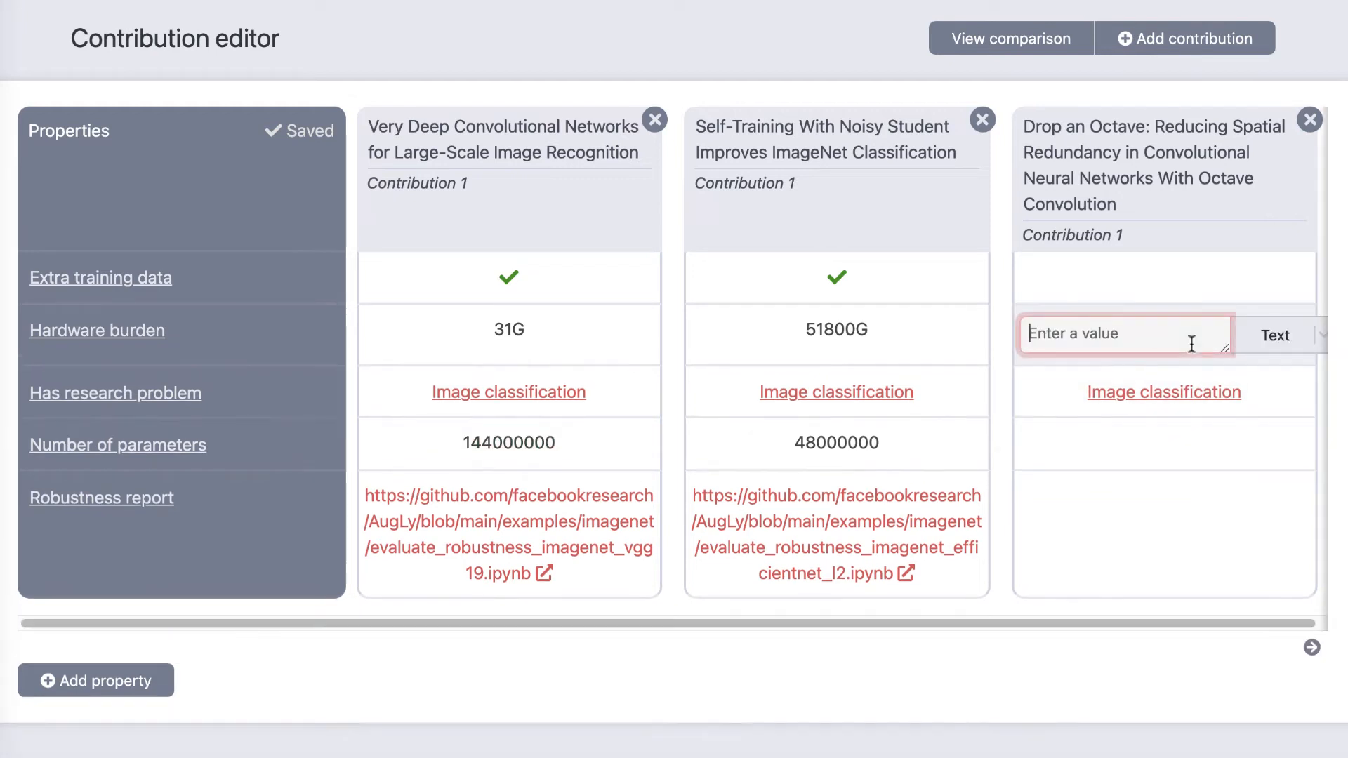
{"action": "type", "text": "20771G"}
{"action": "left_click", "coordinate": [1076, 454]}
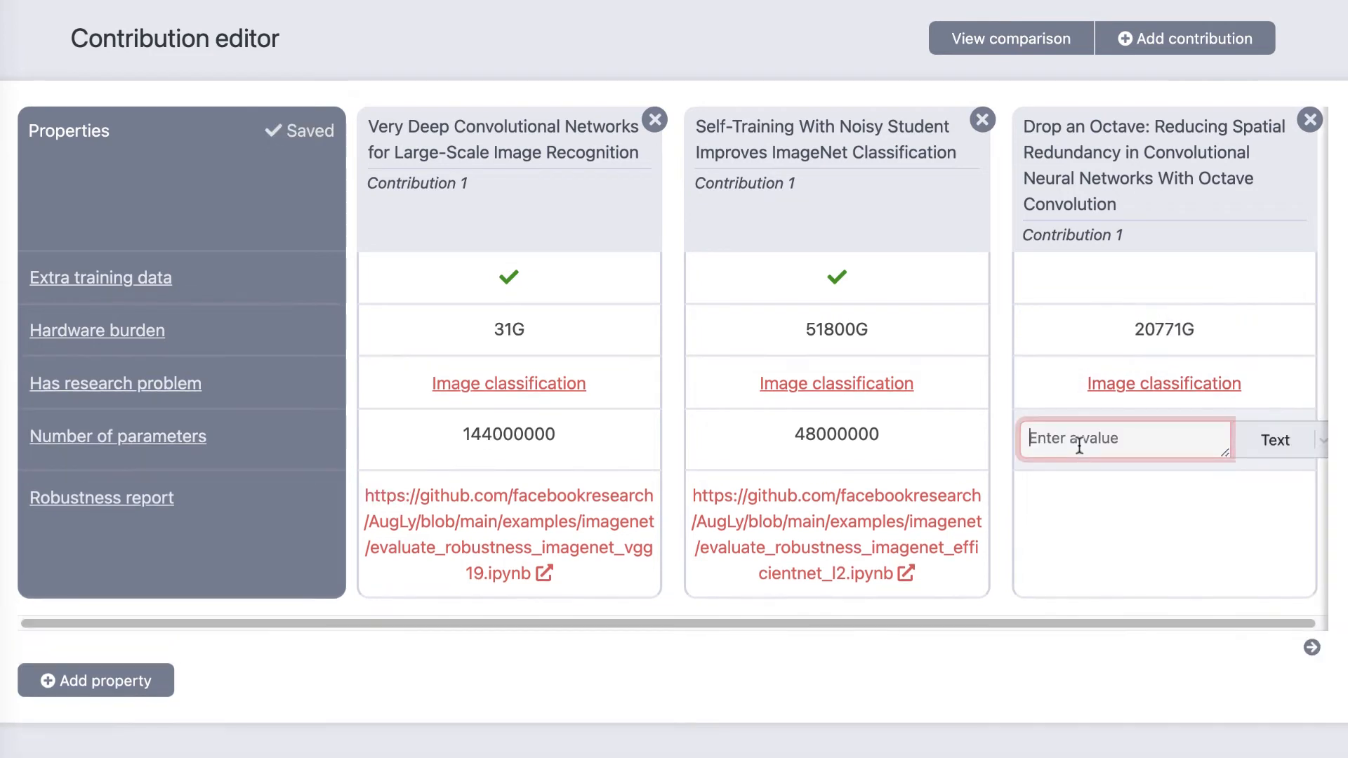
{"action": "type", "text": "6700000"}
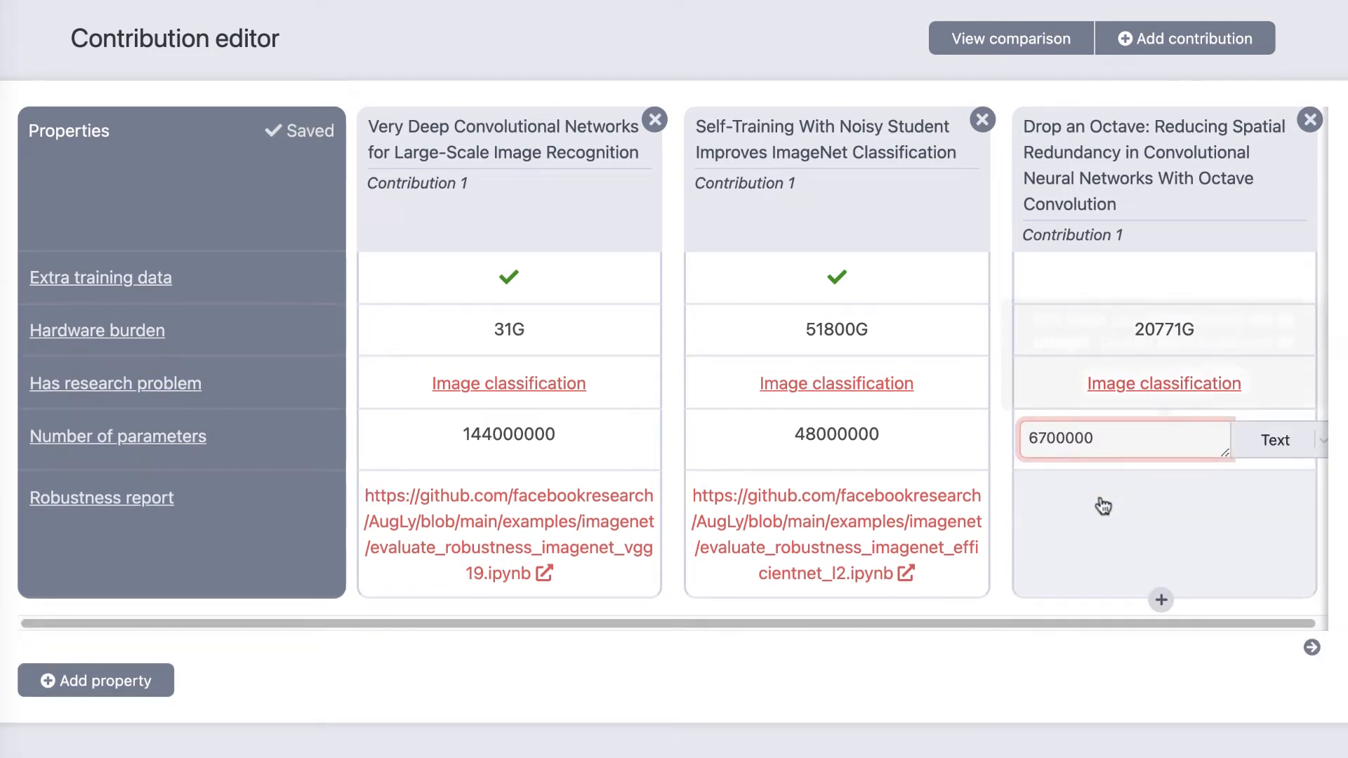
{"action": "key", "text": "Return"}
{"action": "left_click", "coordinate": [1132, 390]}
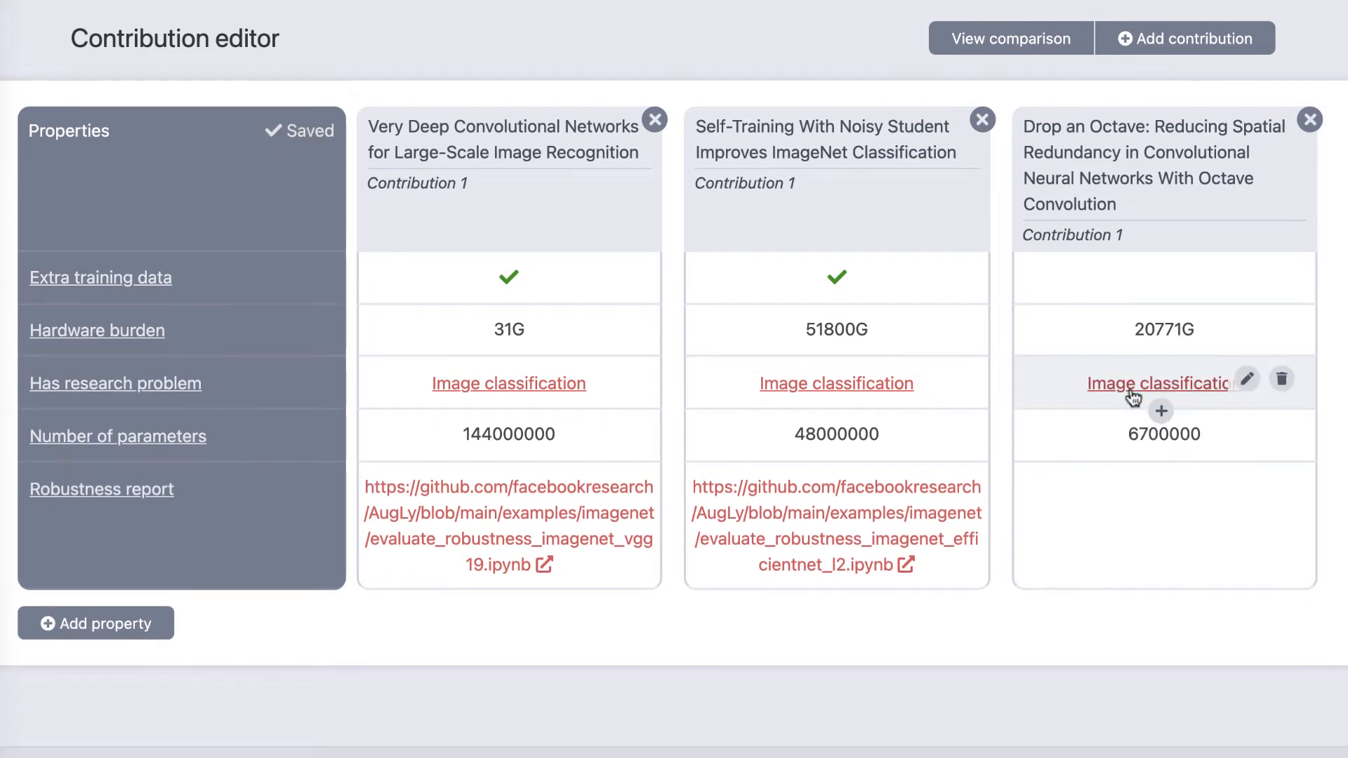
Step: Set Extra training data of the Drop an Octave contribution to the Boolean value False
{"action": "left_click", "coordinate": [1142, 278]}
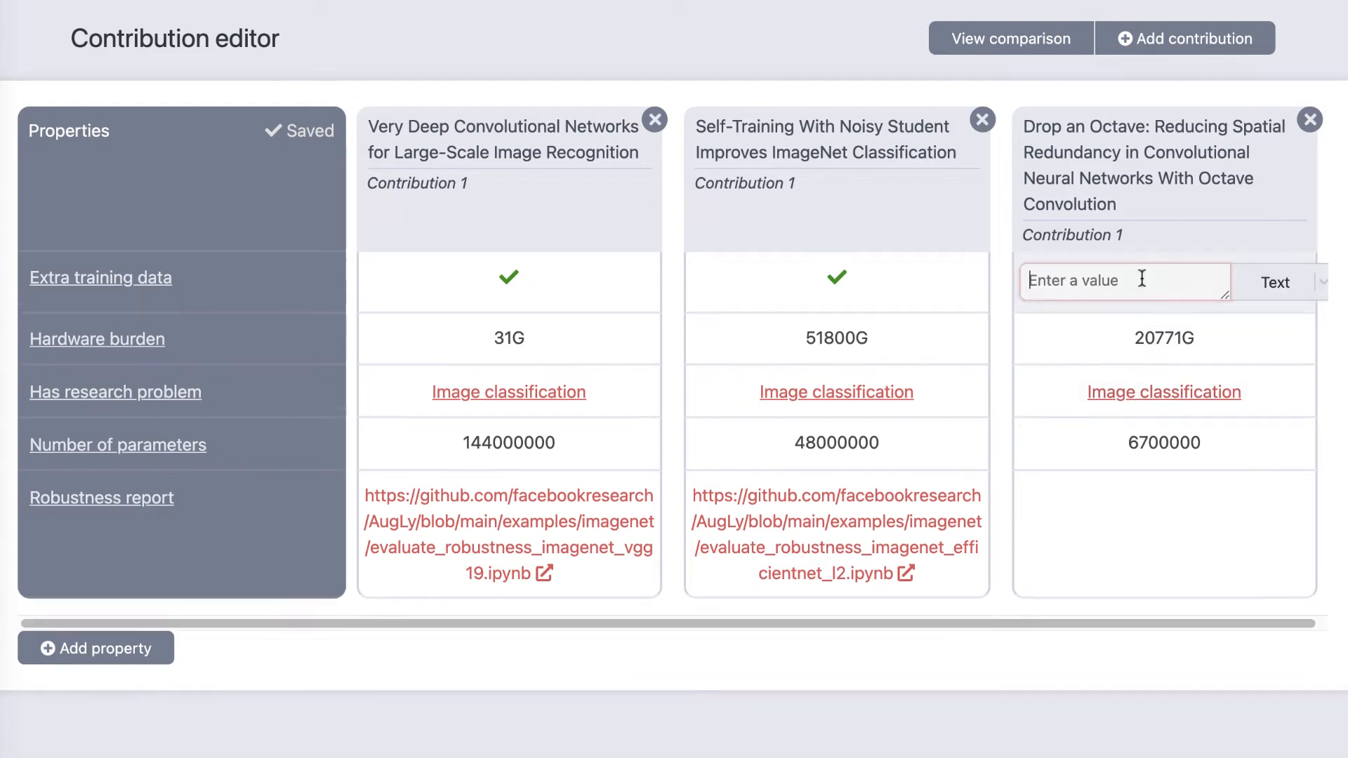
{"action": "left_click", "coordinate": [1257, 282]}
{"action": "left_click", "coordinate": [1262, 498]}
{"action": "left_click", "coordinate": [1097, 337]}
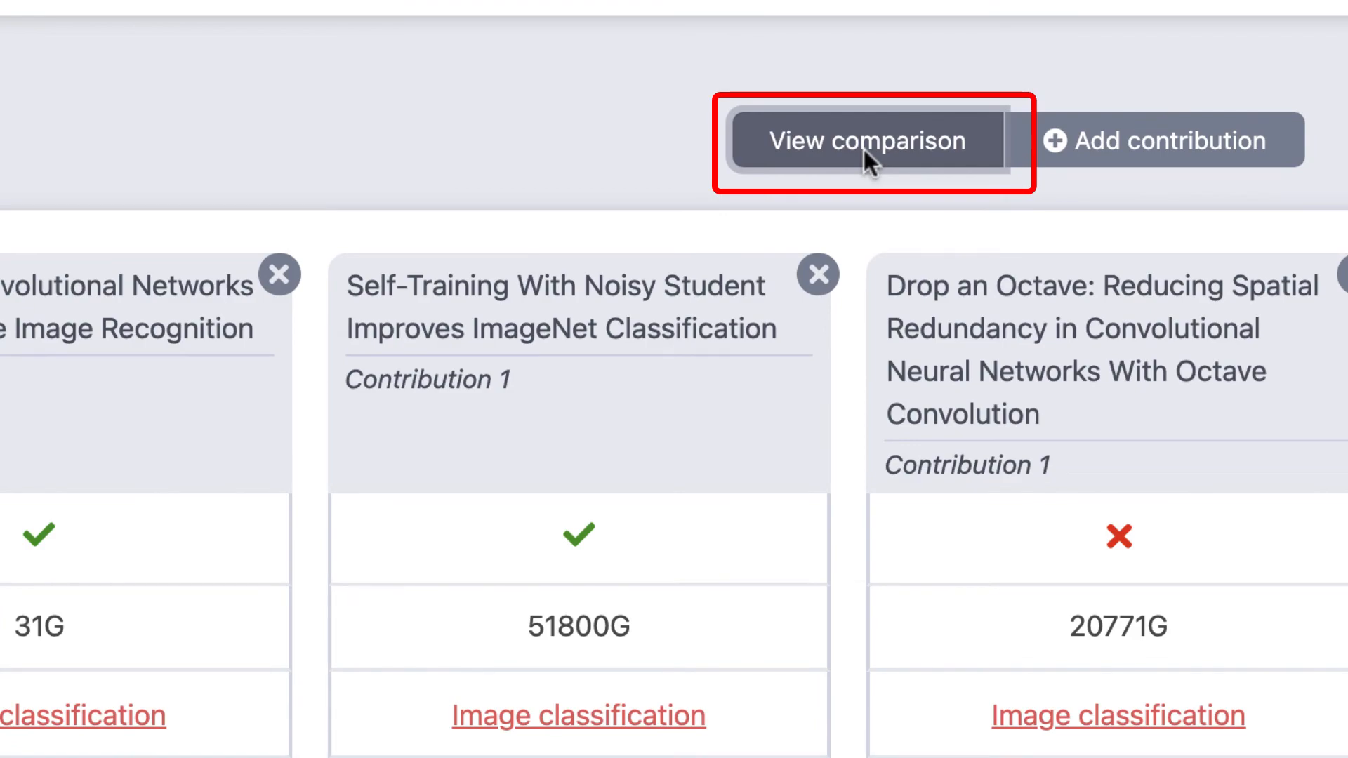
Step: View the comparison of the three contributions and move Has research problem to the first place in its property order
{"action": "left_click", "coordinate": [862, 146]}
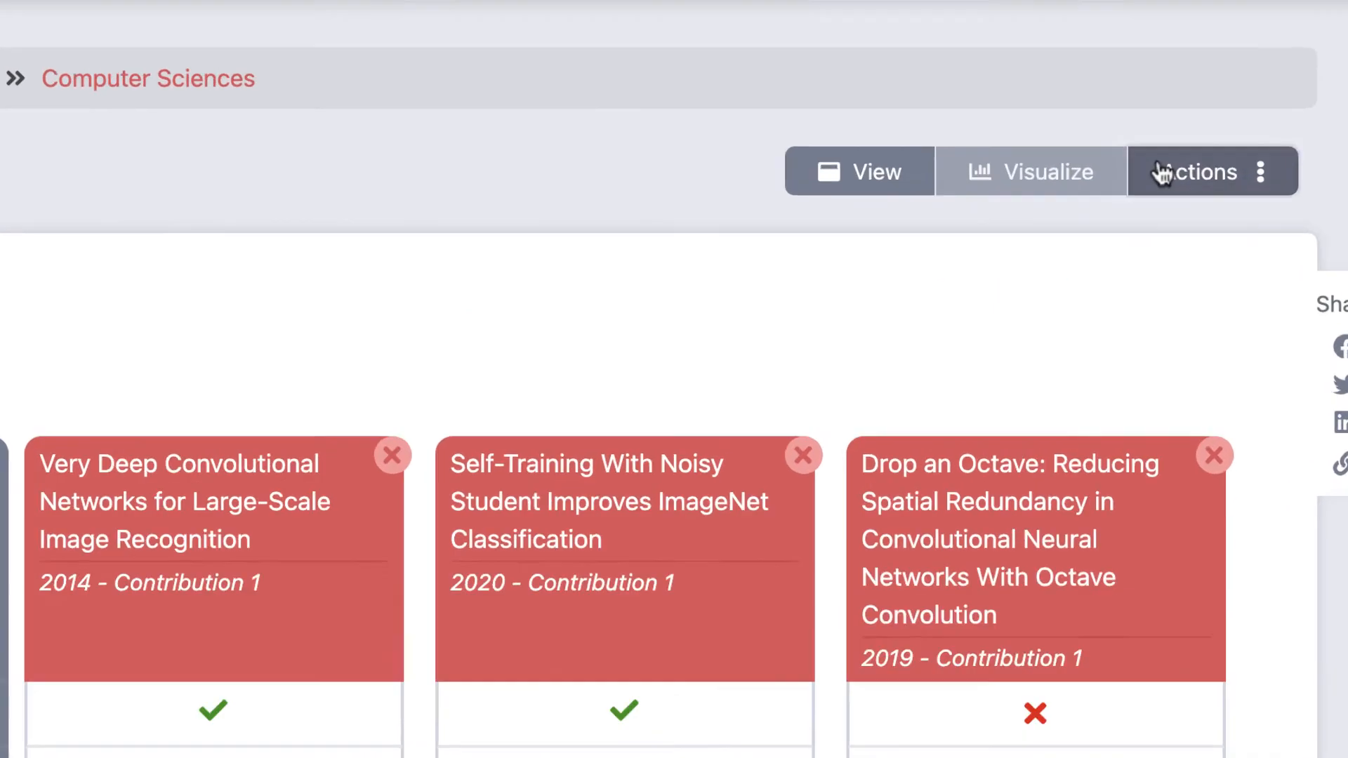
{"action": "left_click", "coordinate": [1188, 80]}
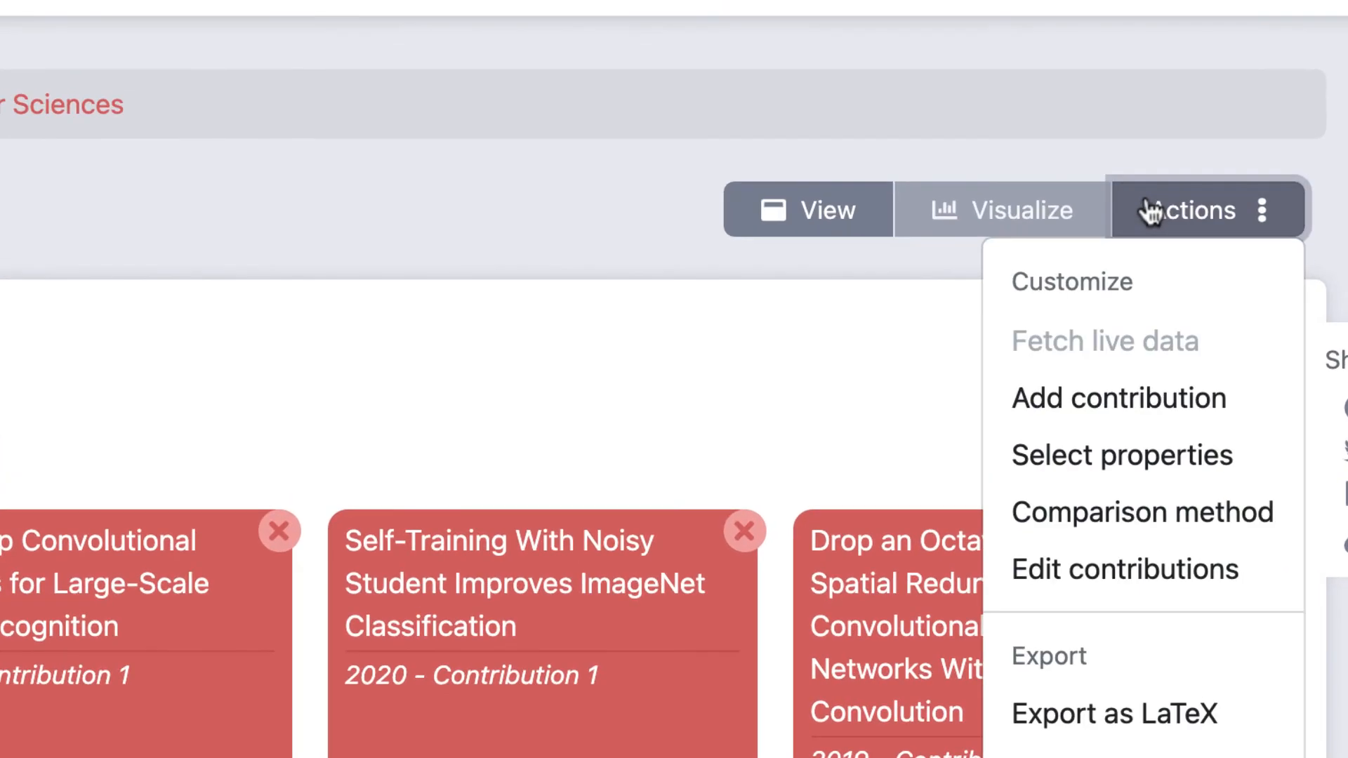
{"action": "left_click", "coordinate": [1117, 453]}
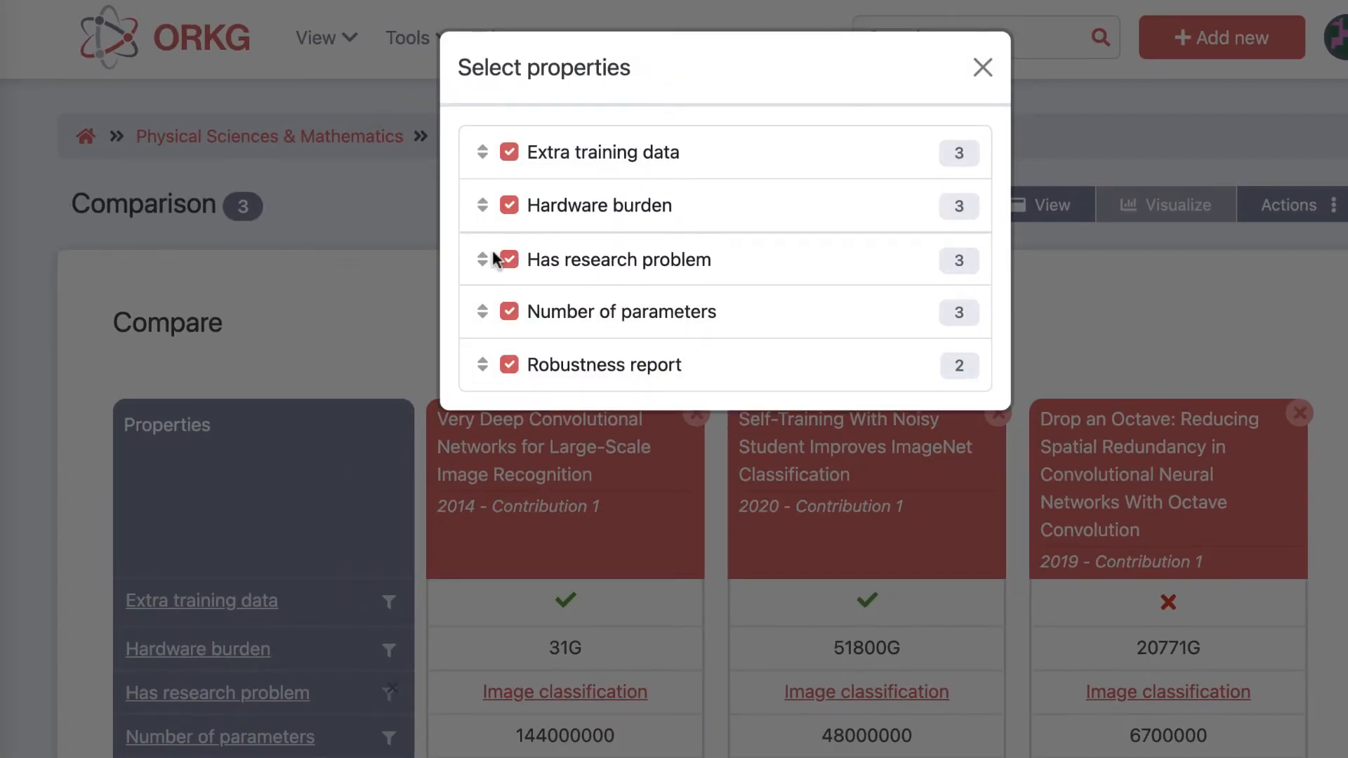
{"action": "left_click_drag", "start_coordinate": [493, 259], "coordinate": [513, 156]}
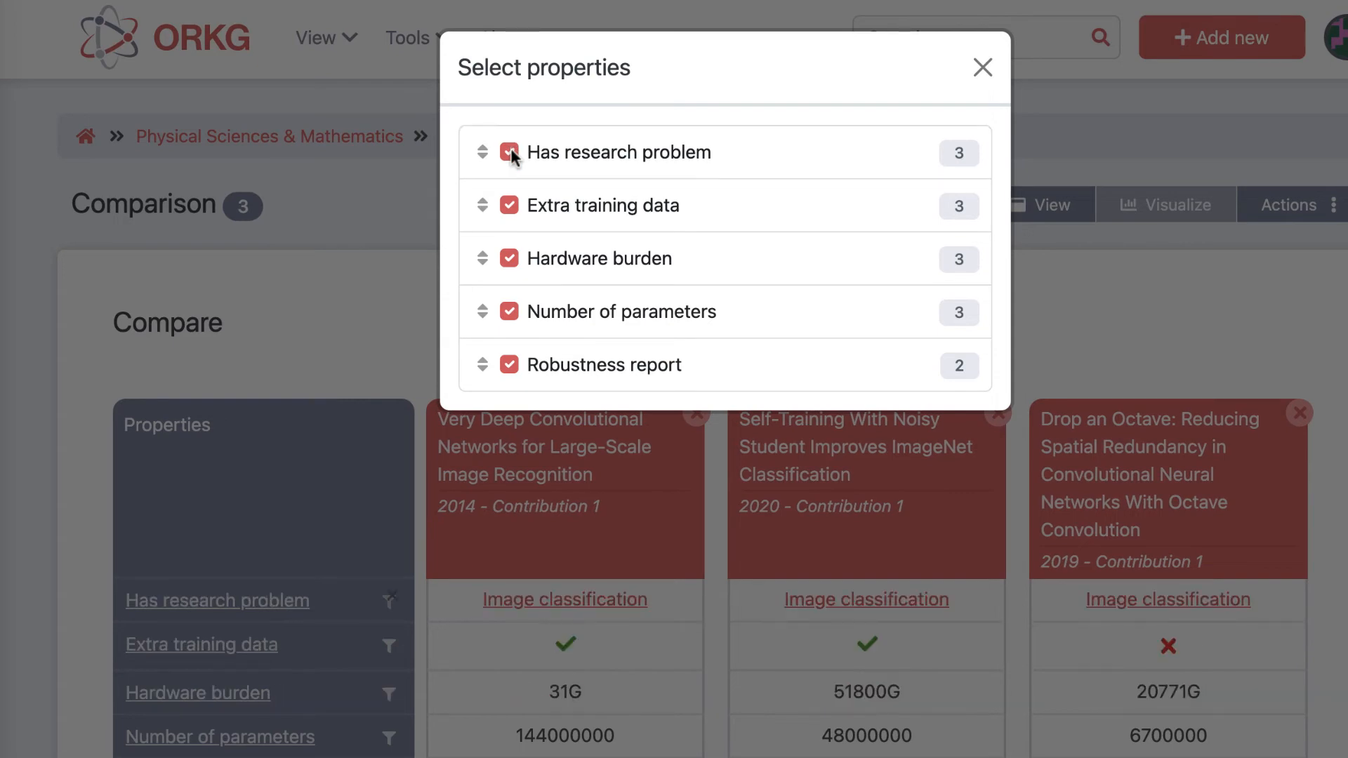
{"action": "left_click", "coordinate": [1276, 265]}
Step: Publish the comparison with the title "Image classification comparison", the description "Description of my comparison" and an assigned DOI
{"action": "left_click", "coordinate": [1312, 224]}
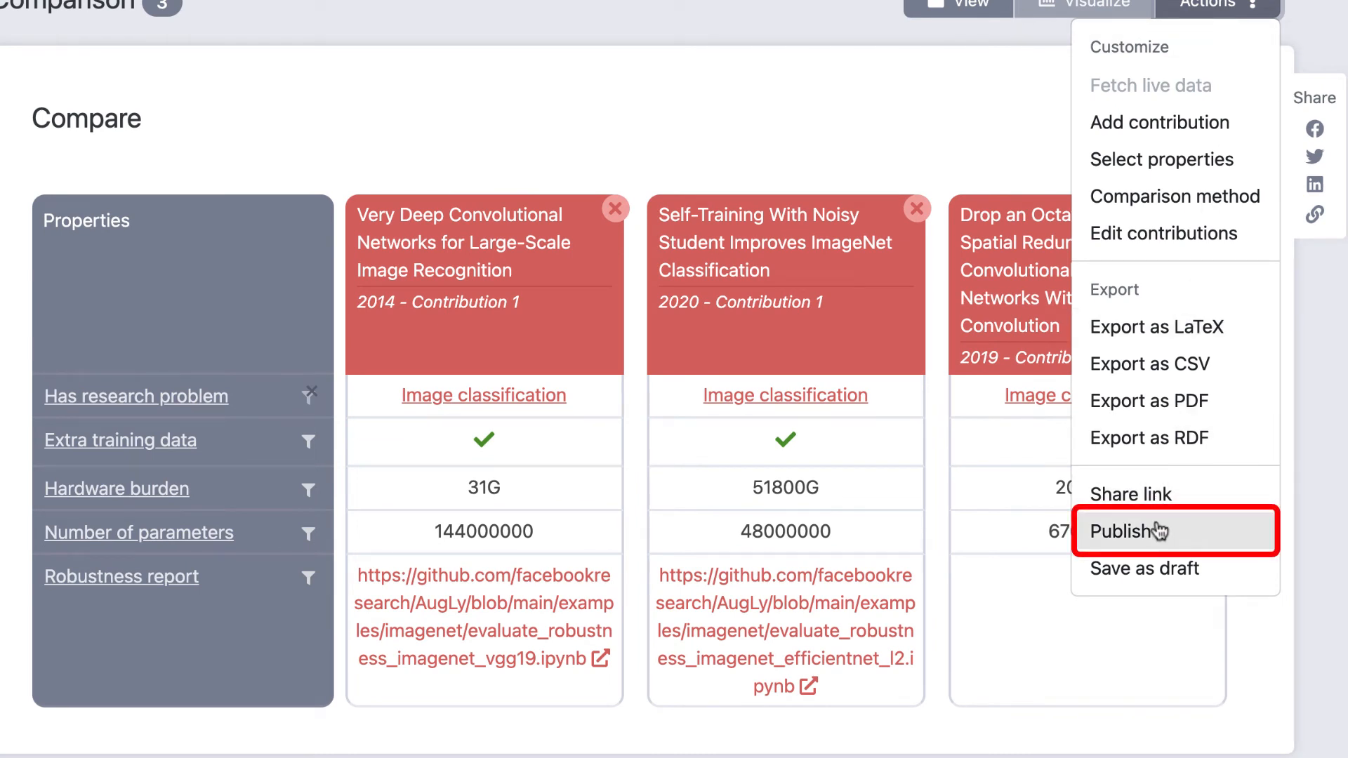
{"action": "left_click", "coordinate": [1160, 532]}
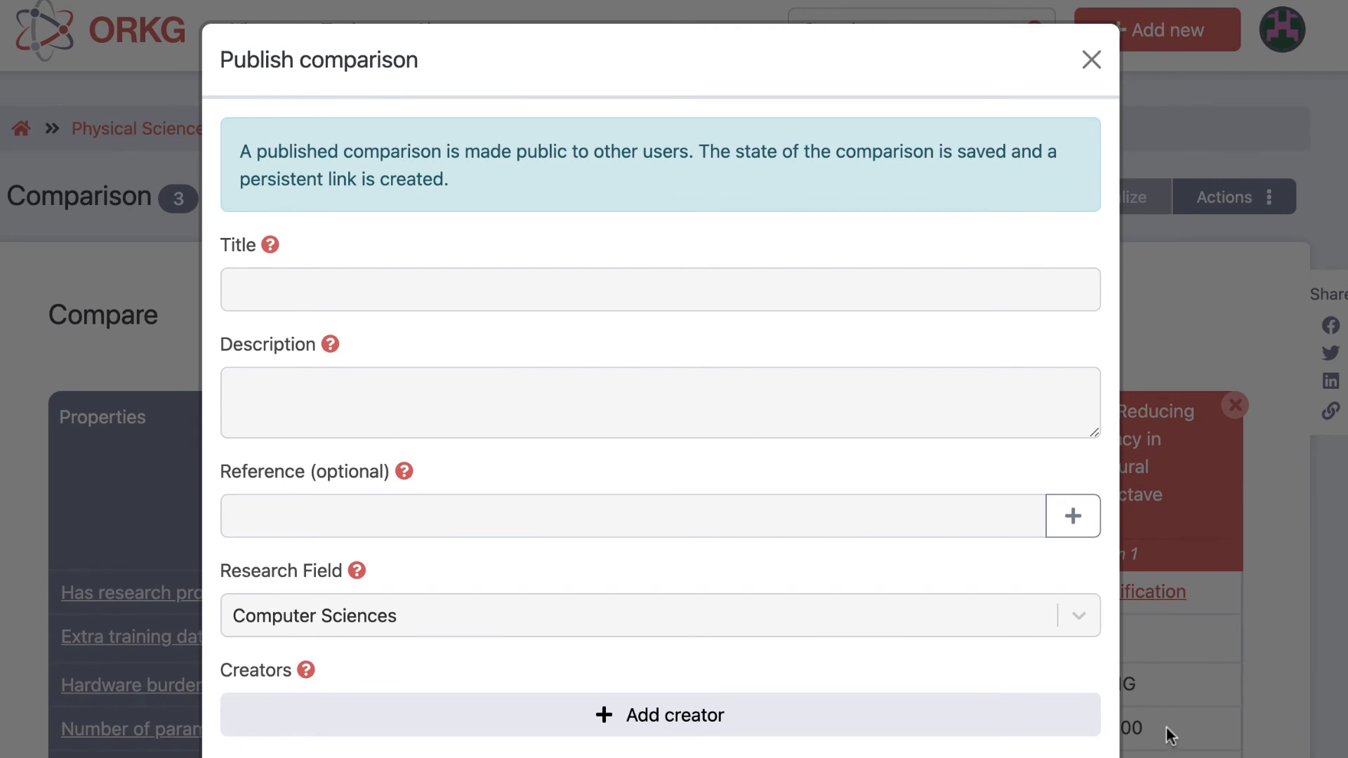
{"action": "left_click", "coordinate": [718, 297]}
{"action": "type", "text": "Image cla"}
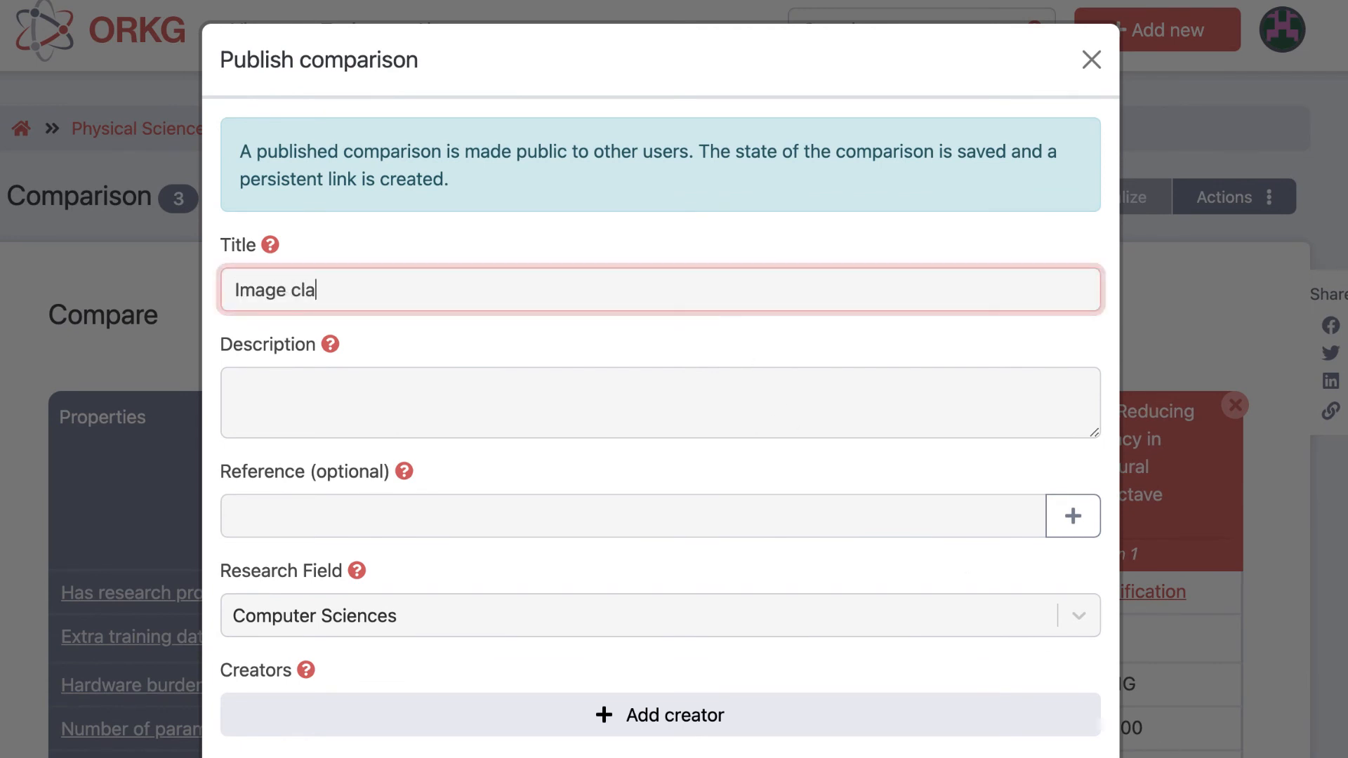
{"action": "type", "text": "ssification comparison"}
{"action": "key", "text": "Tab"}
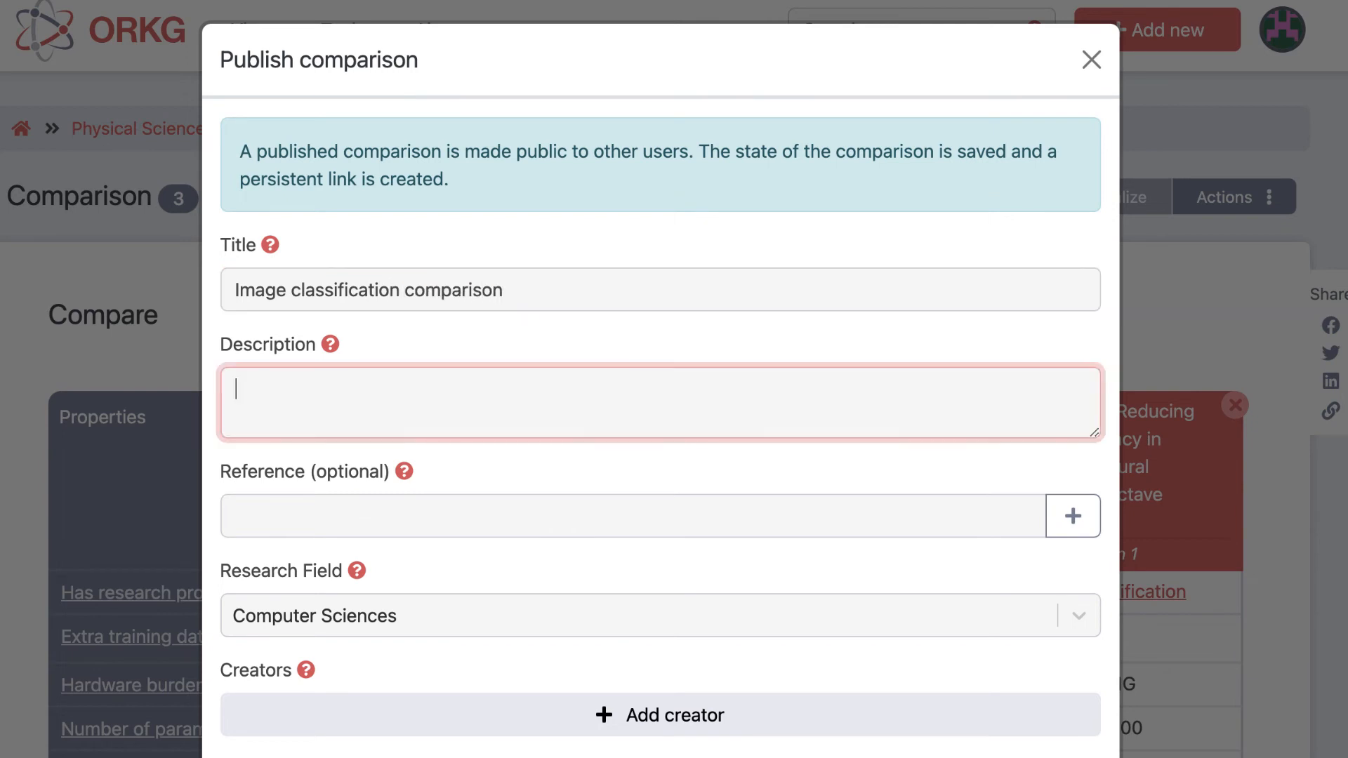
{"action": "type", "text": "Description of my comparison"}
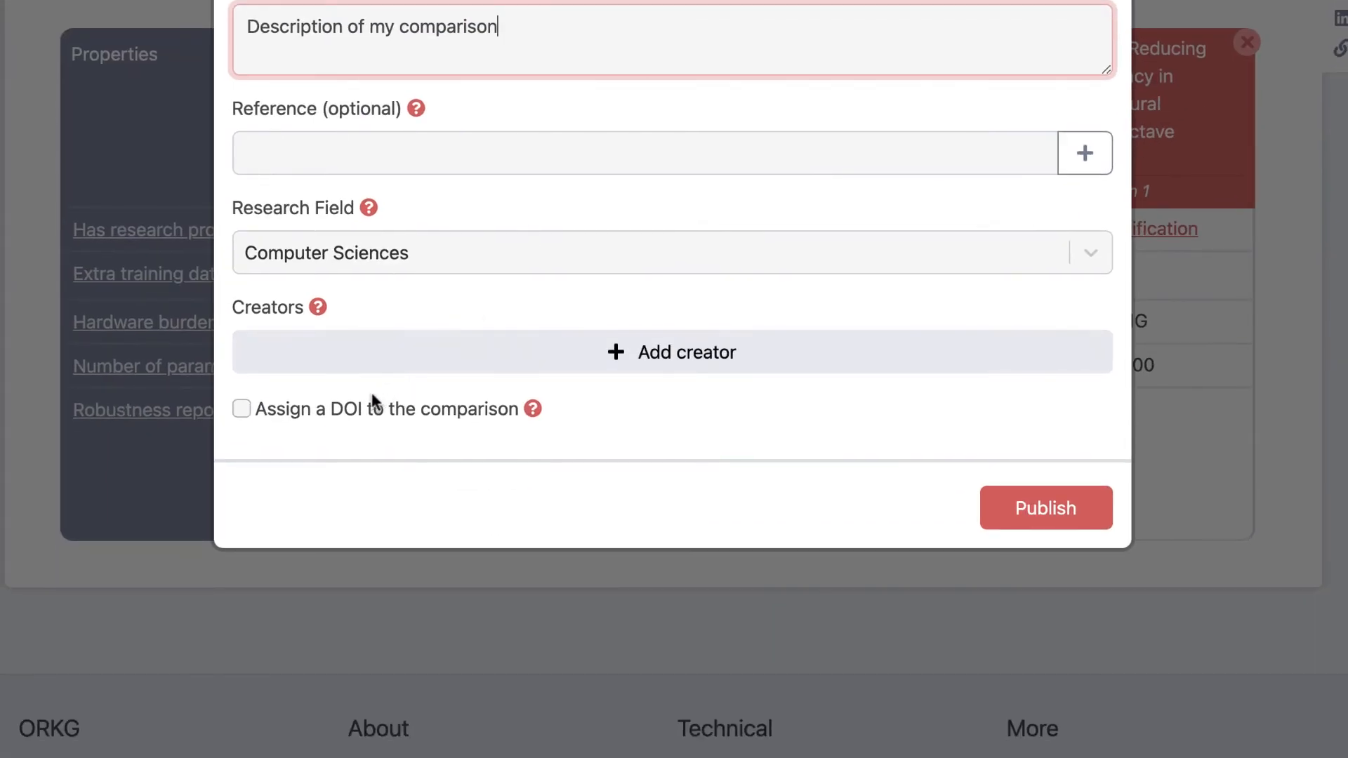
{"action": "left_click", "coordinate": [368, 397]}
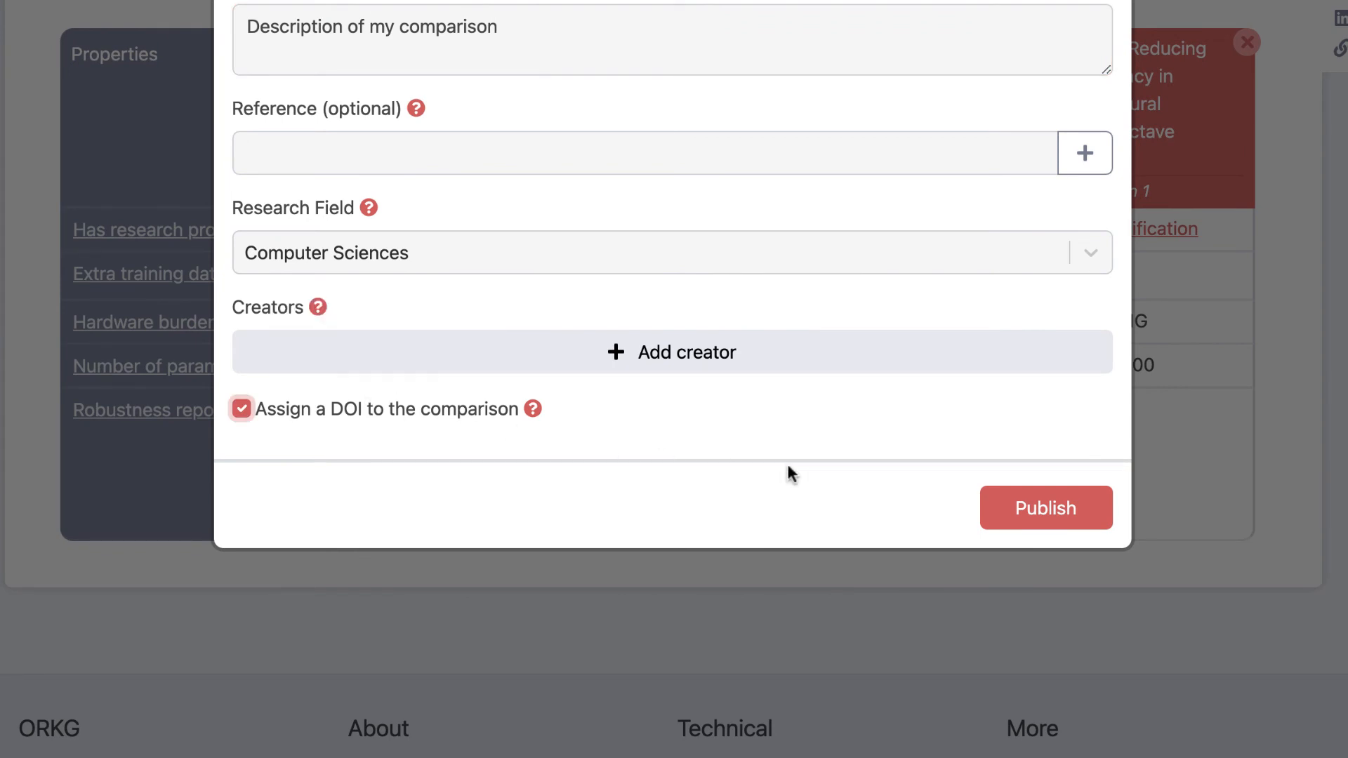
{"action": "left_click", "coordinate": [1061, 512]}
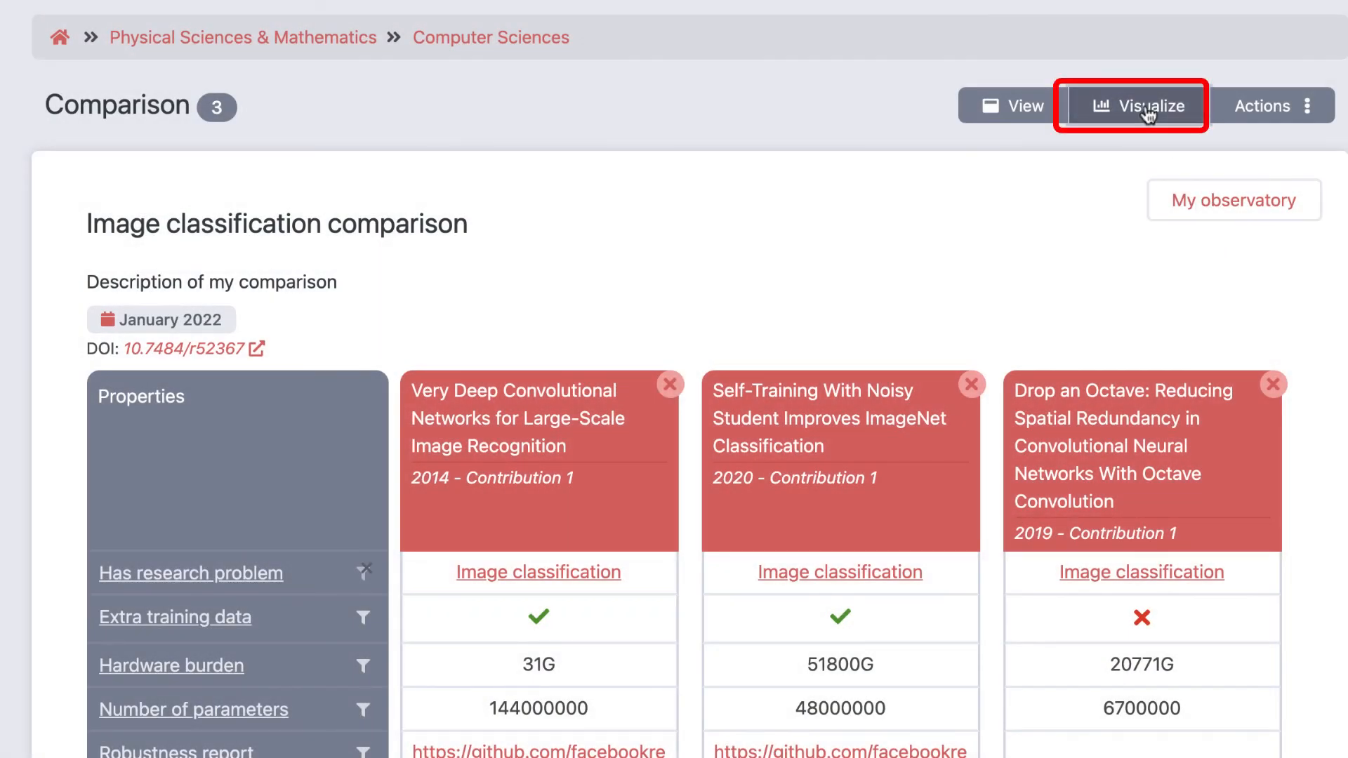
Step: Start a comparison visualization using only the number of parameters column, mapped as Number, and check the mapped cells
{"action": "left_click", "coordinate": [1148, 109]}
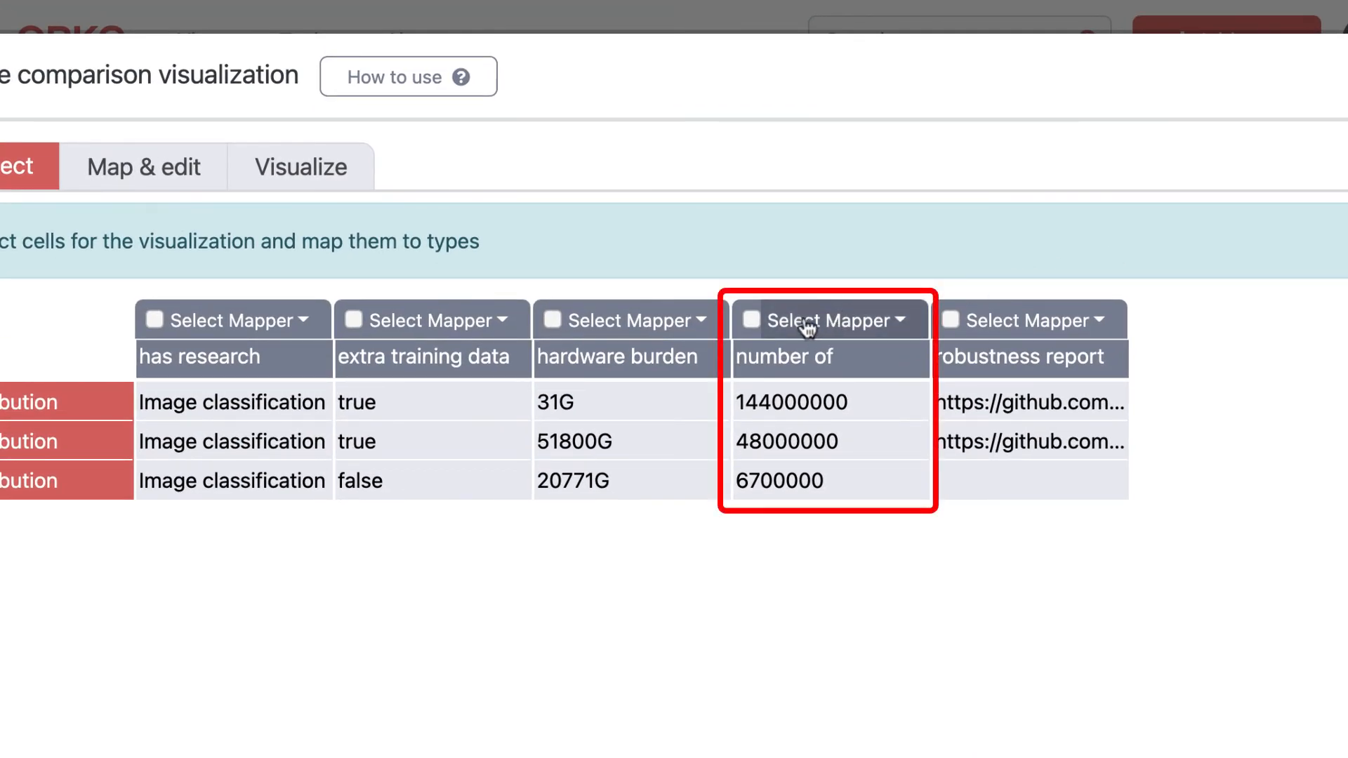
{"action": "left_click", "coordinate": [751, 320]}
{"action": "left_click", "coordinate": [813, 324]}
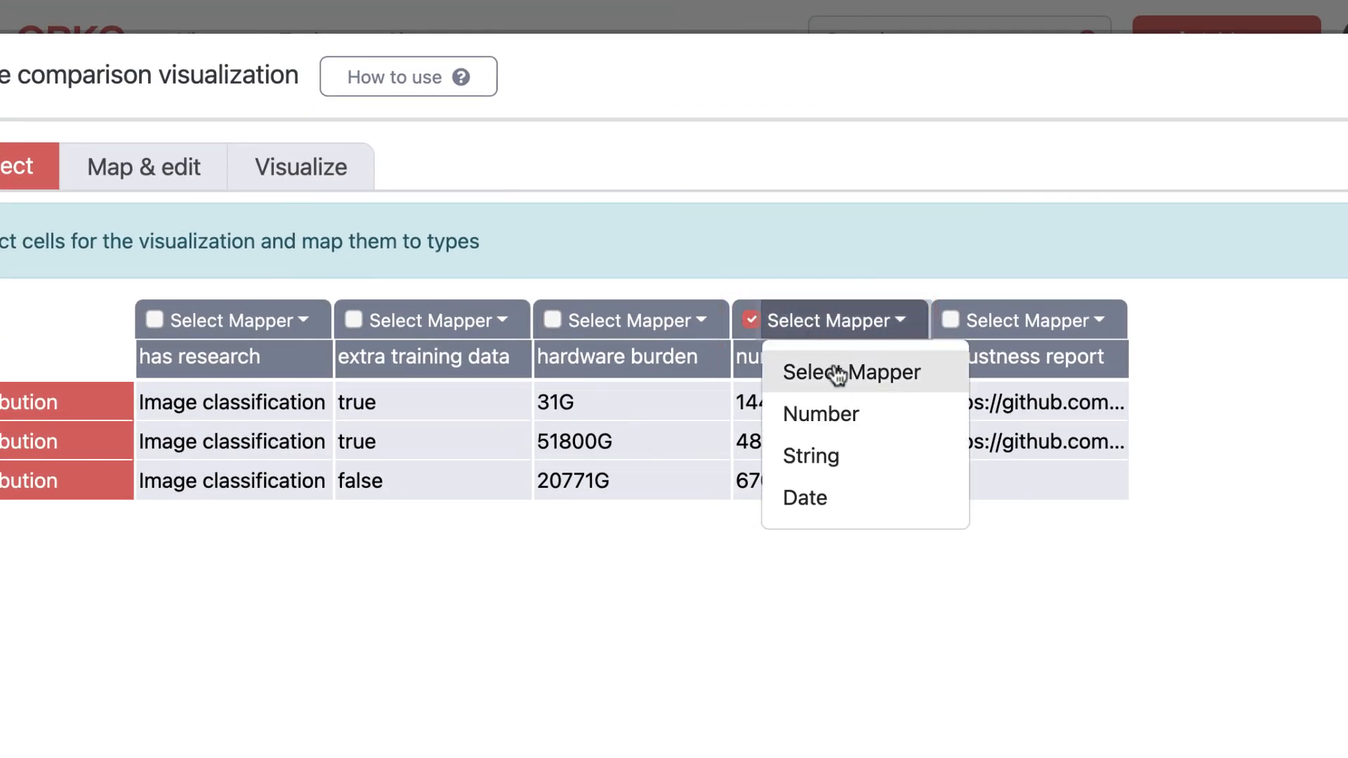
{"action": "left_click", "coordinate": [843, 416]}
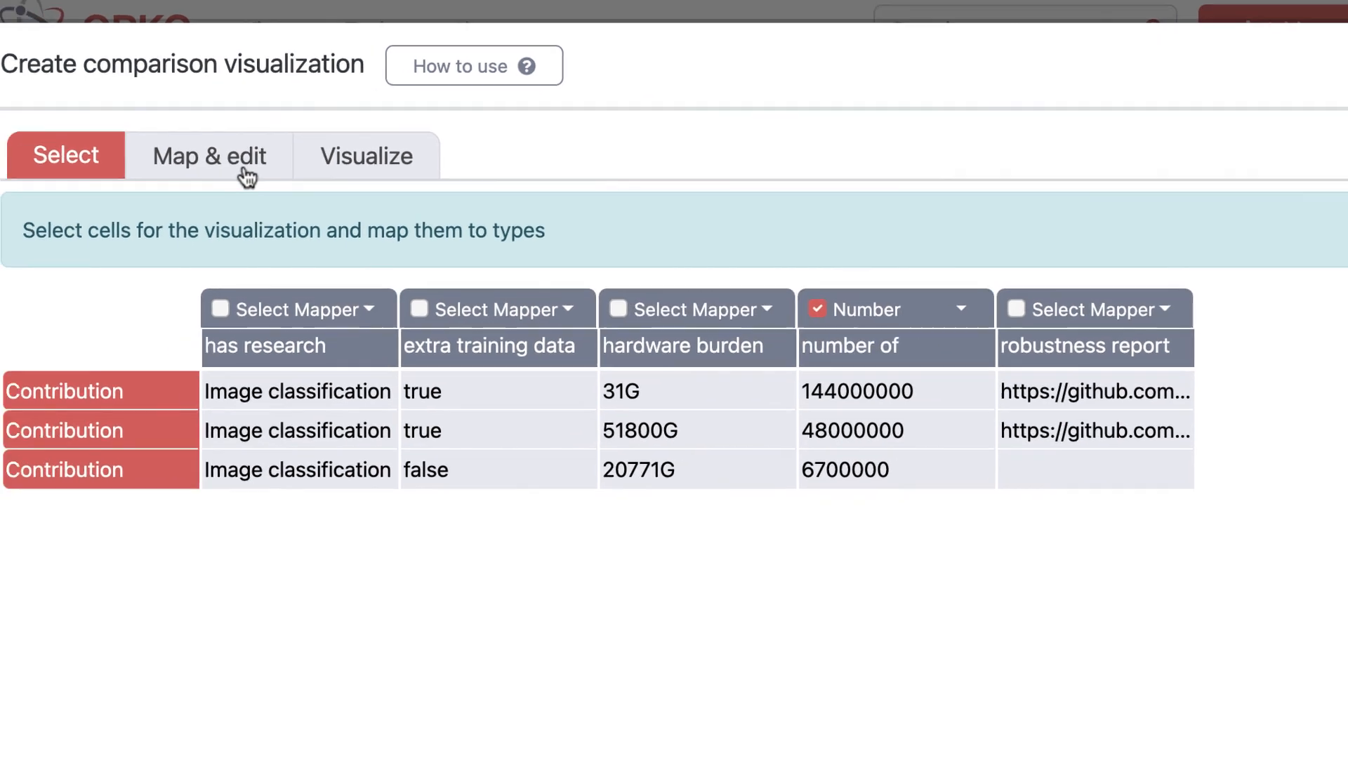
{"action": "left_click", "coordinate": [182, 184]}
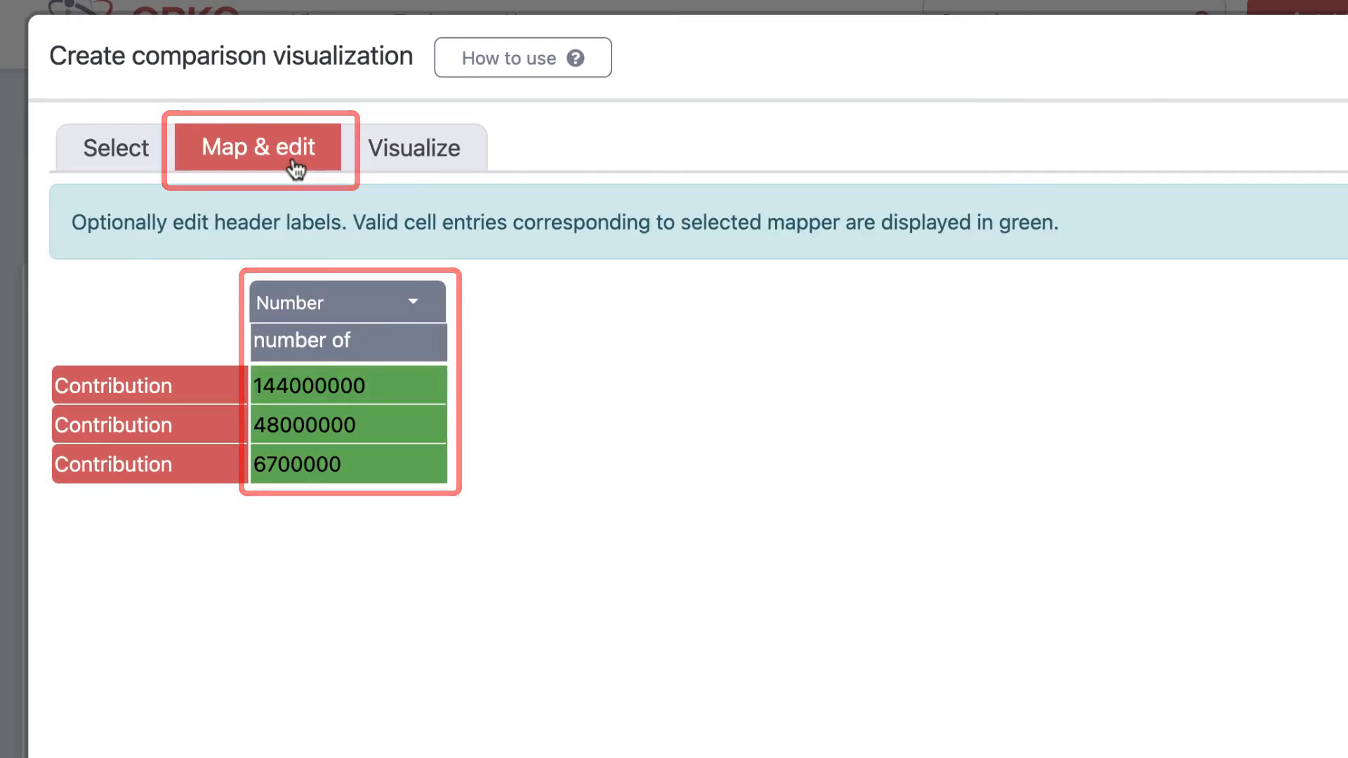
Step: Visualize the number of parameters per contribution with the ColumnChart method
{"action": "left_click", "coordinate": [424, 170]}
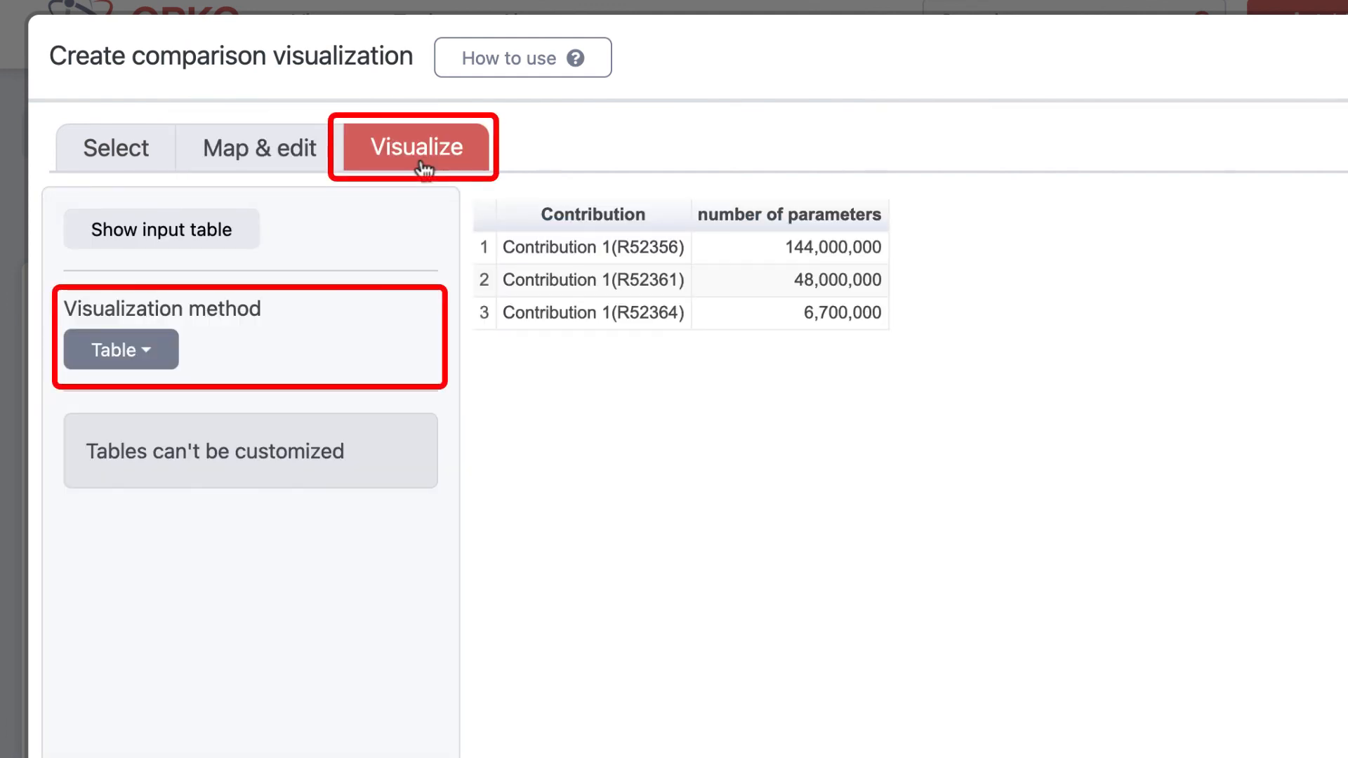
{"action": "left_click", "coordinate": [108, 348]}
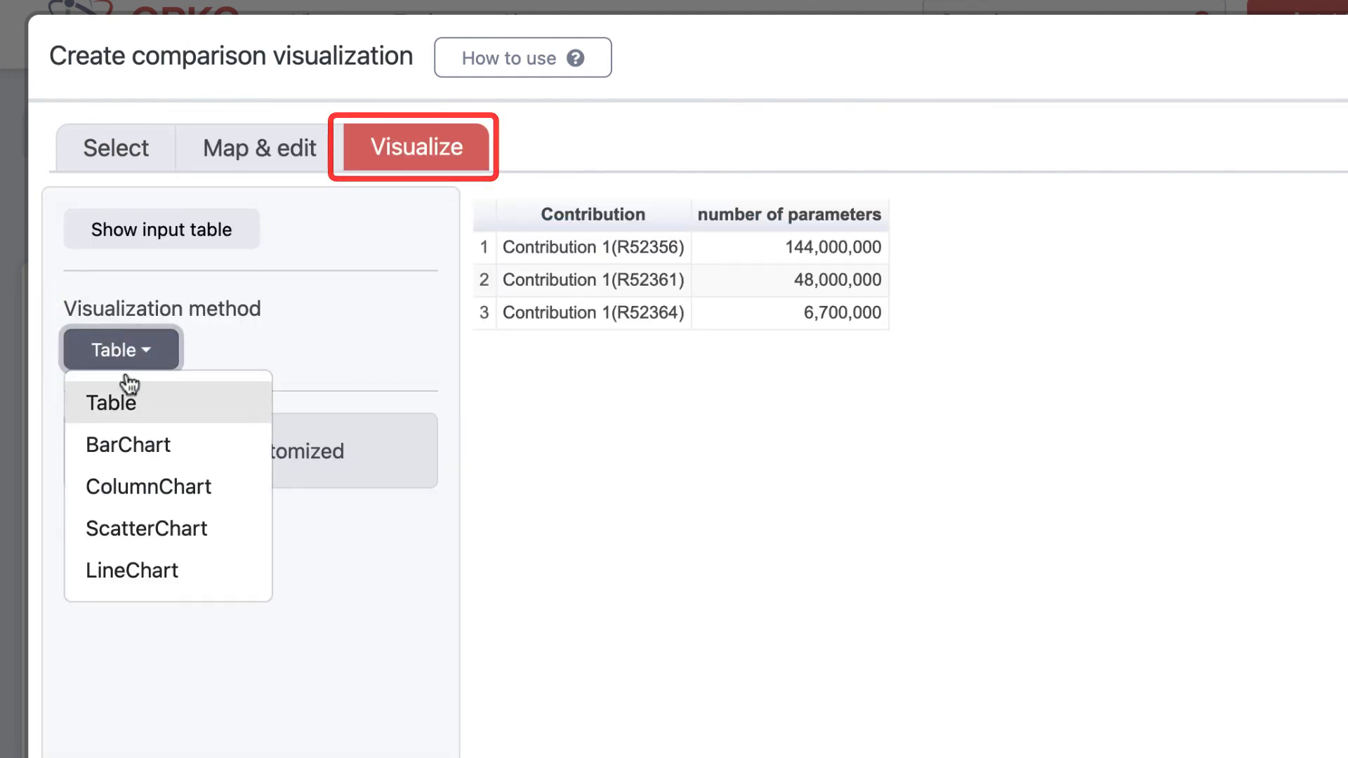
{"action": "left_click", "coordinate": [167, 208]}
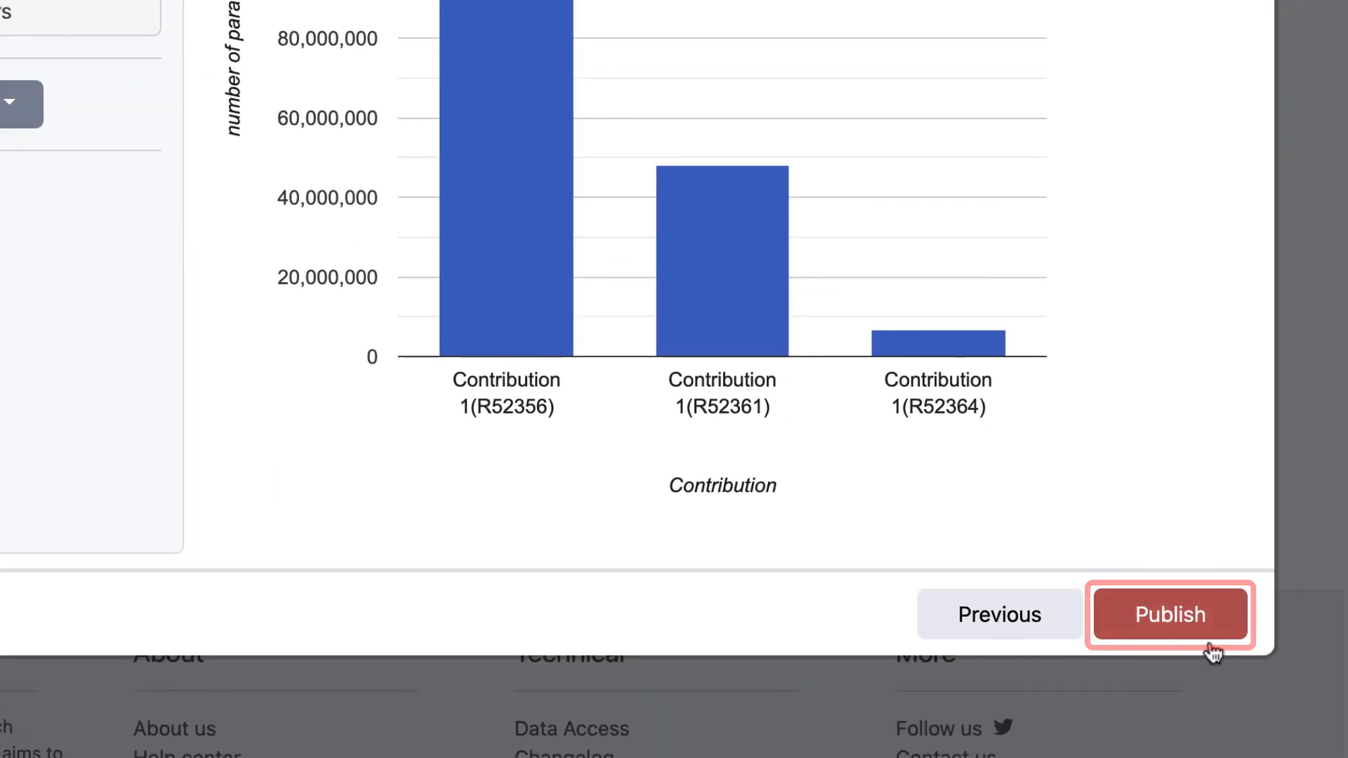
Step: Publish the column chart to the comparison with the title "Visualization" and the description "My description"
{"action": "left_click", "coordinate": [1182, 625]}
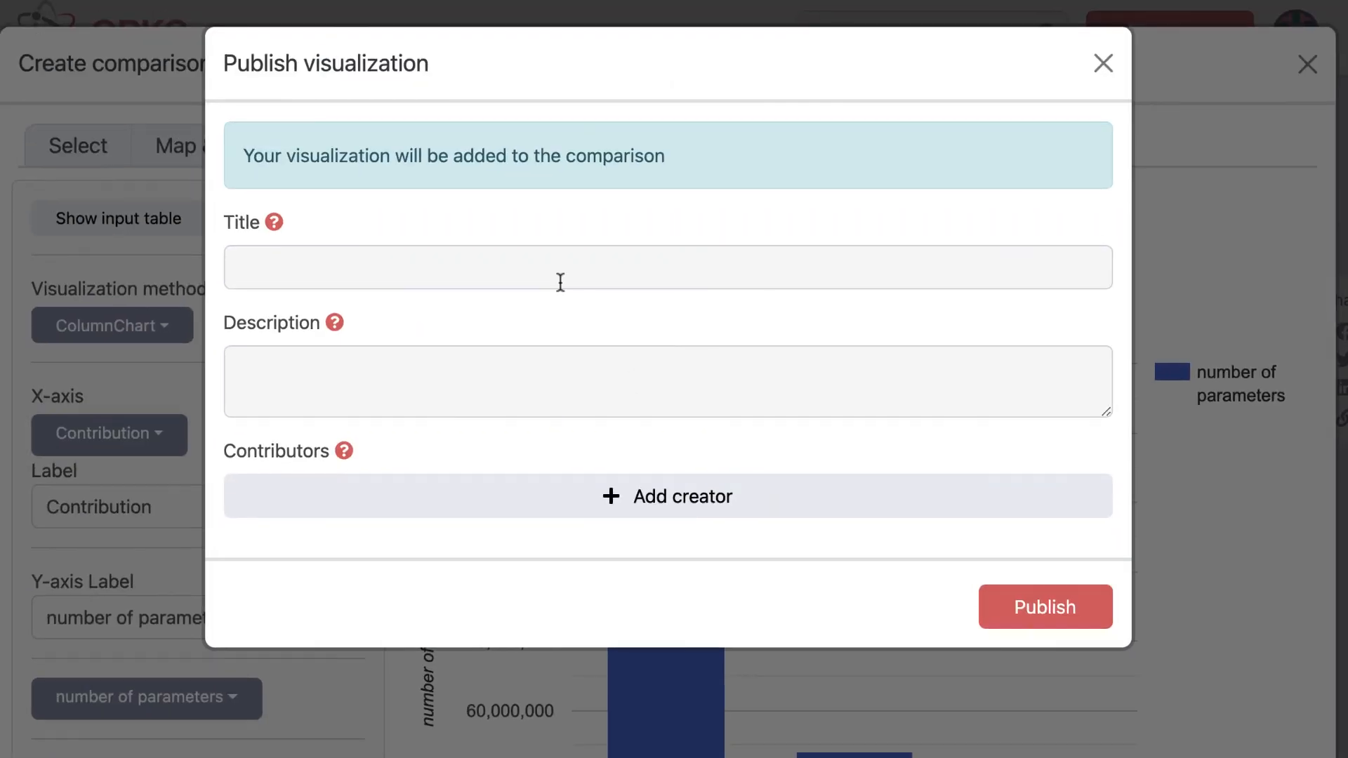
{"action": "left_click", "coordinate": [560, 282]}
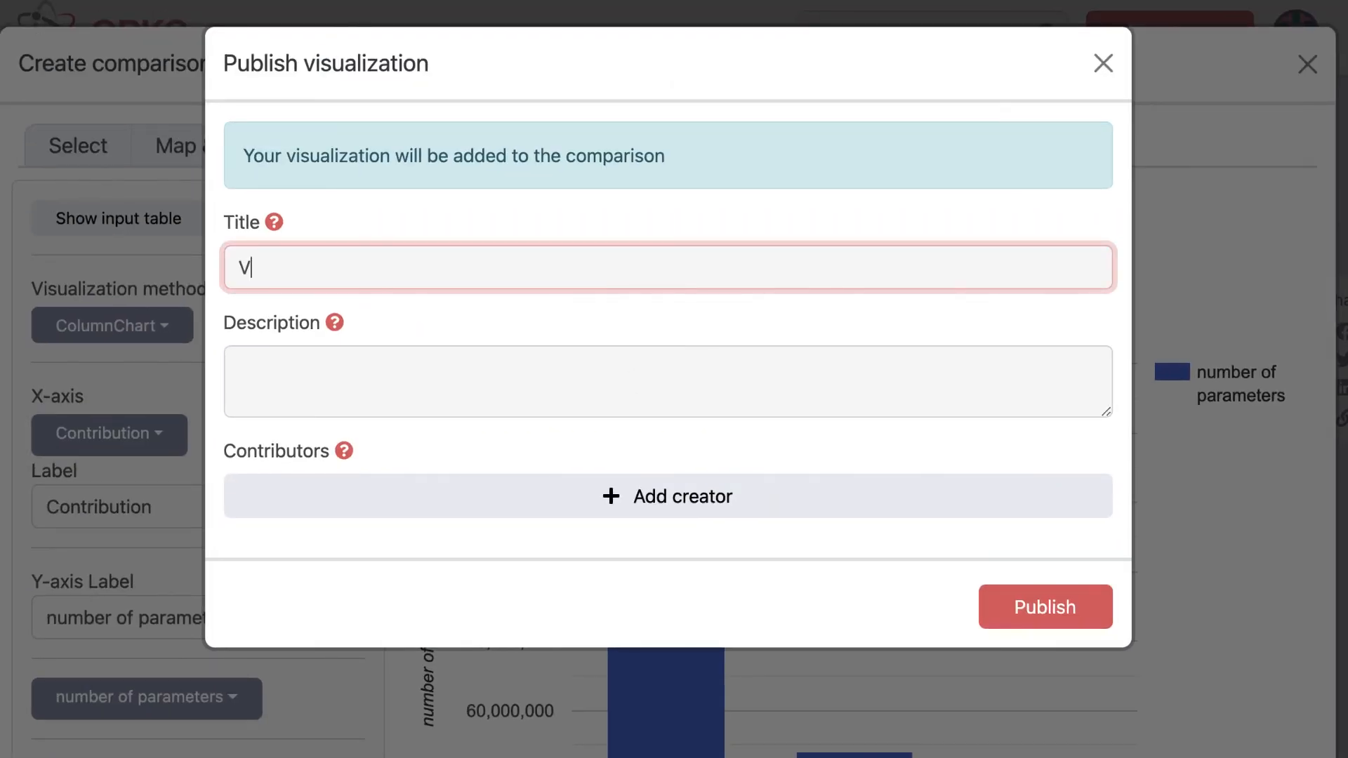
{"action": "type", "text": "Visualization"}
{"action": "key", "text": "Tab"}
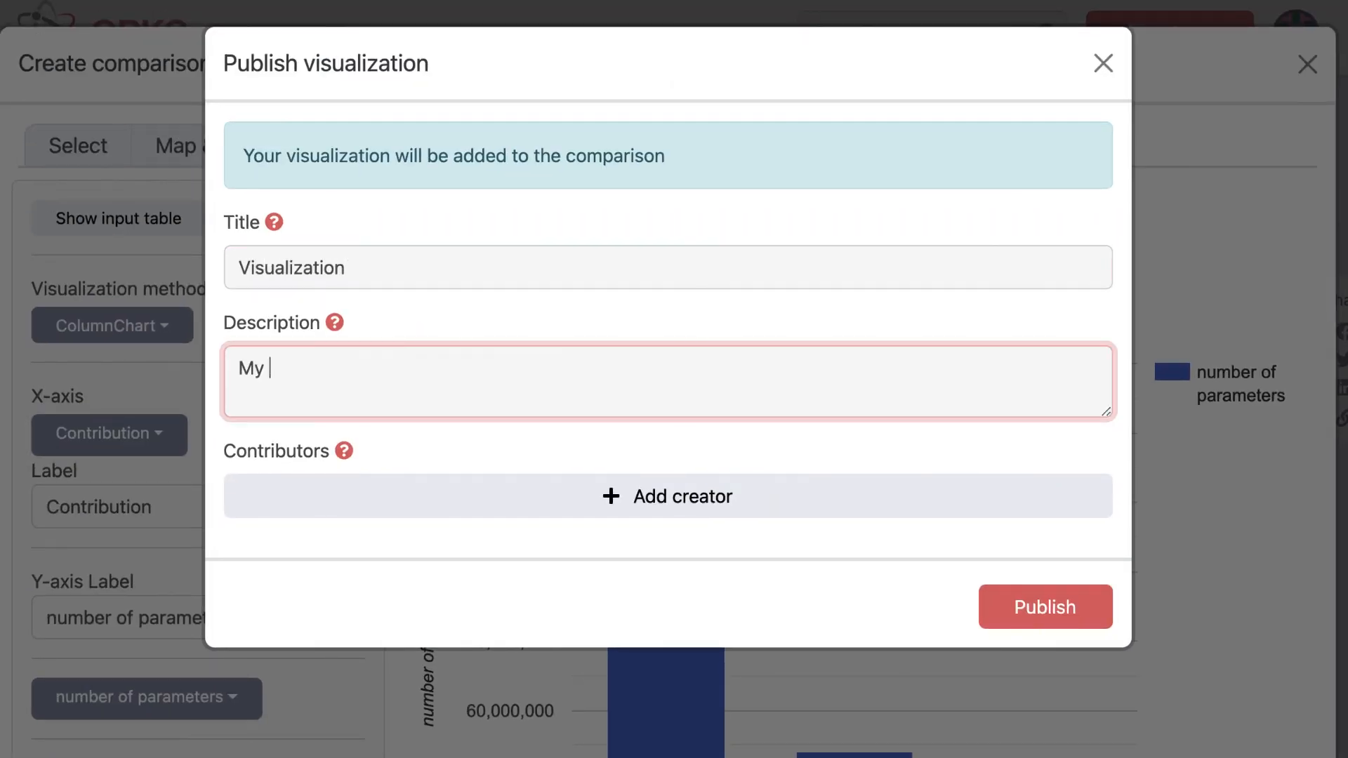
{"action": "left_click", "coordinate": [1032, 606]}
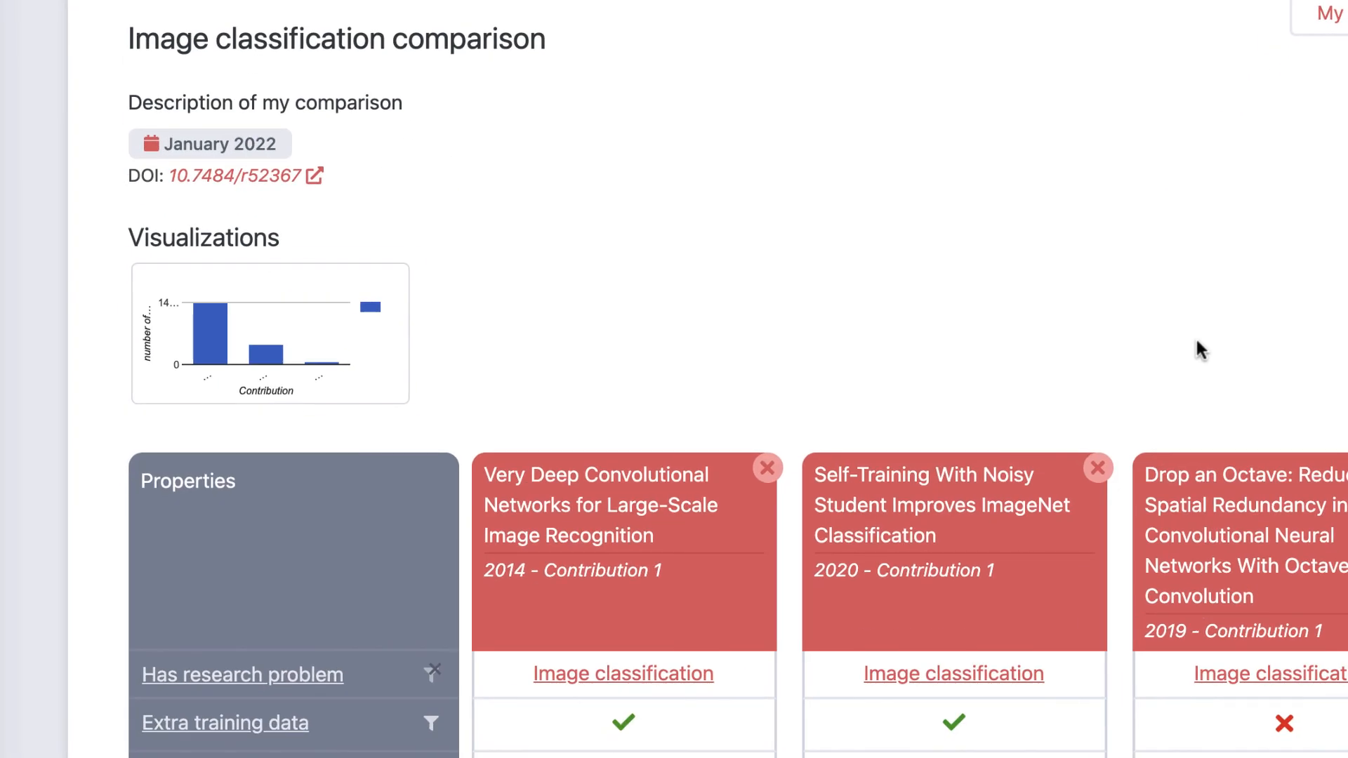